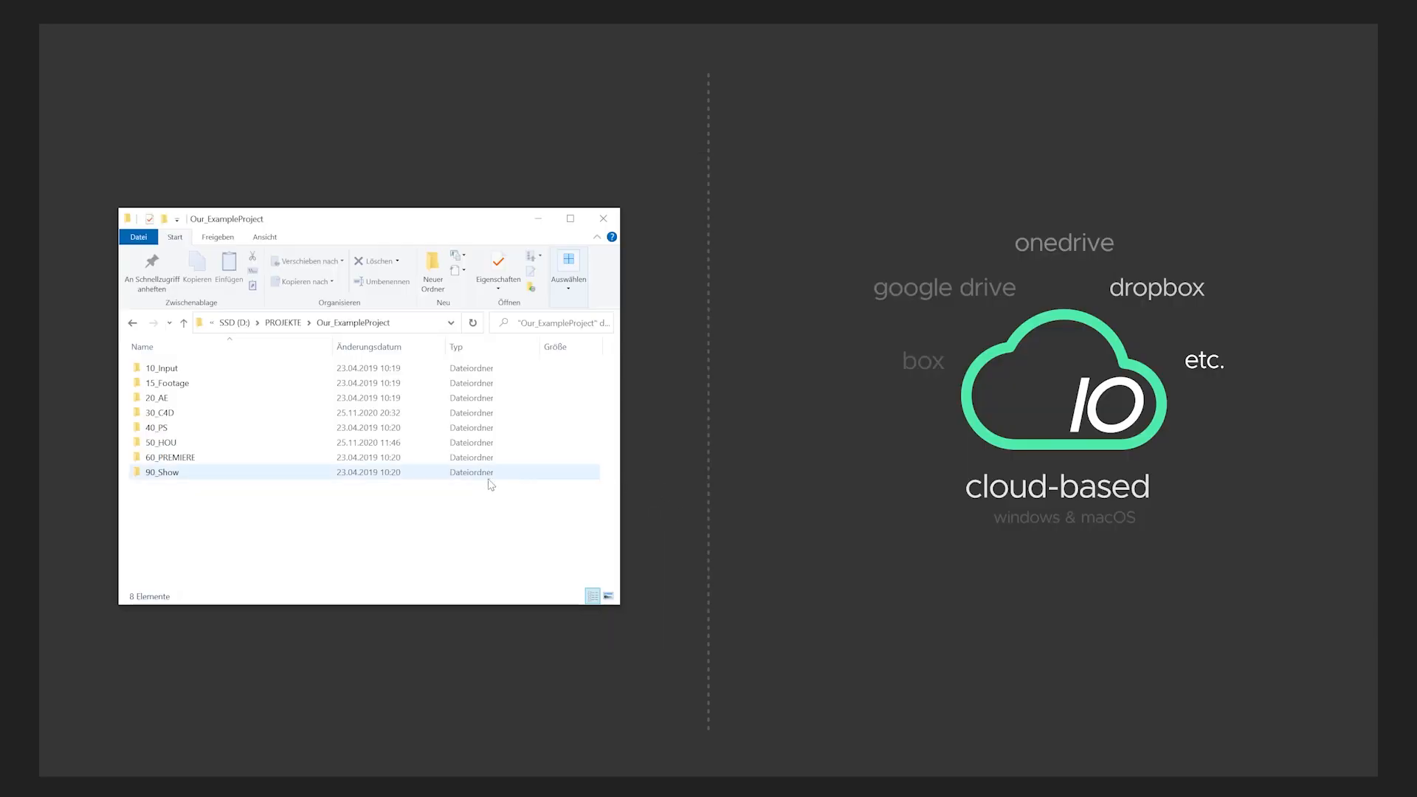
- Bring up the Dropbox folder c4d-shareIO-withfriends beside the local Our_ExampleProject folder
key(alt+Tab)
click(1102, 353)
key(alt)
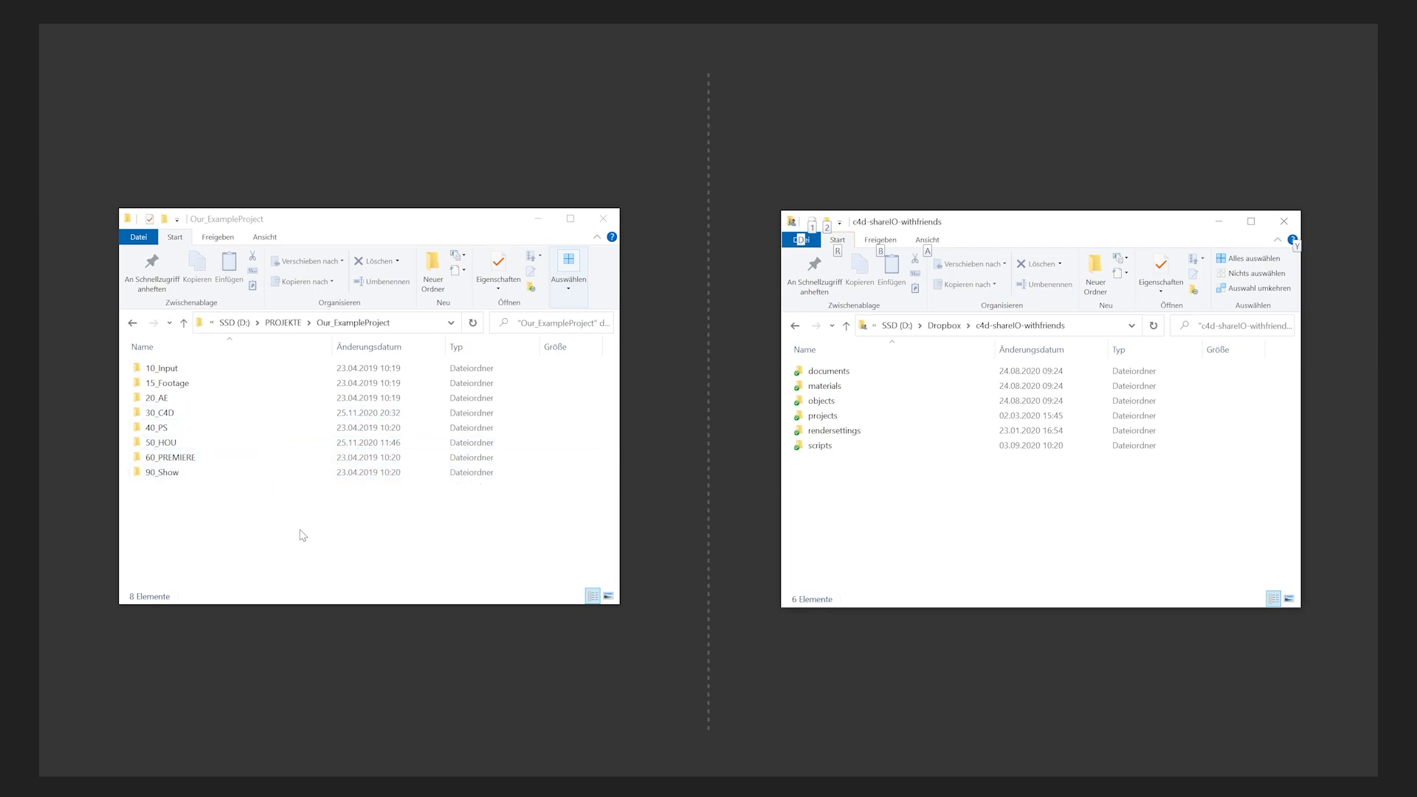
click(1080, 495)
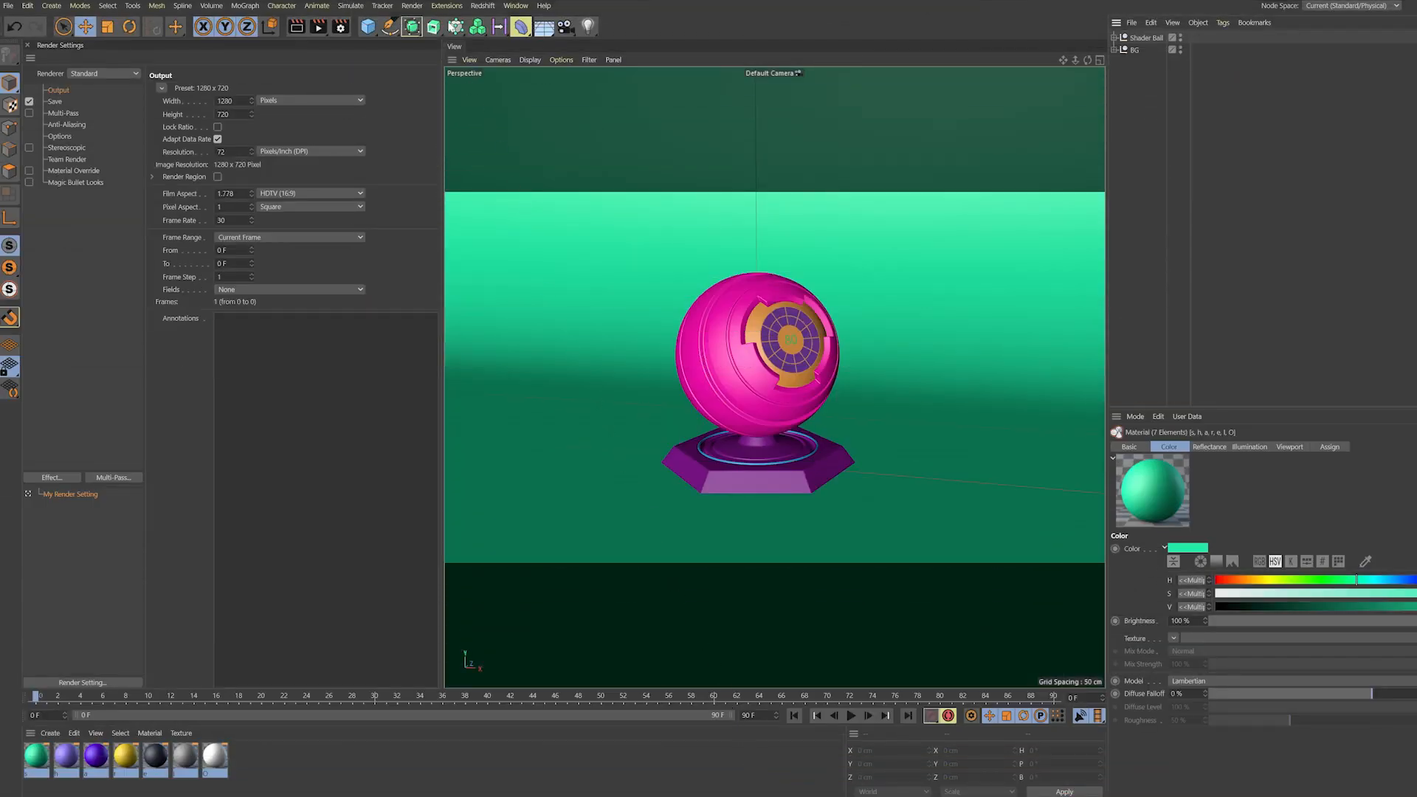
- Open the shareIO extension in Cinema 4D
click(450, 6)
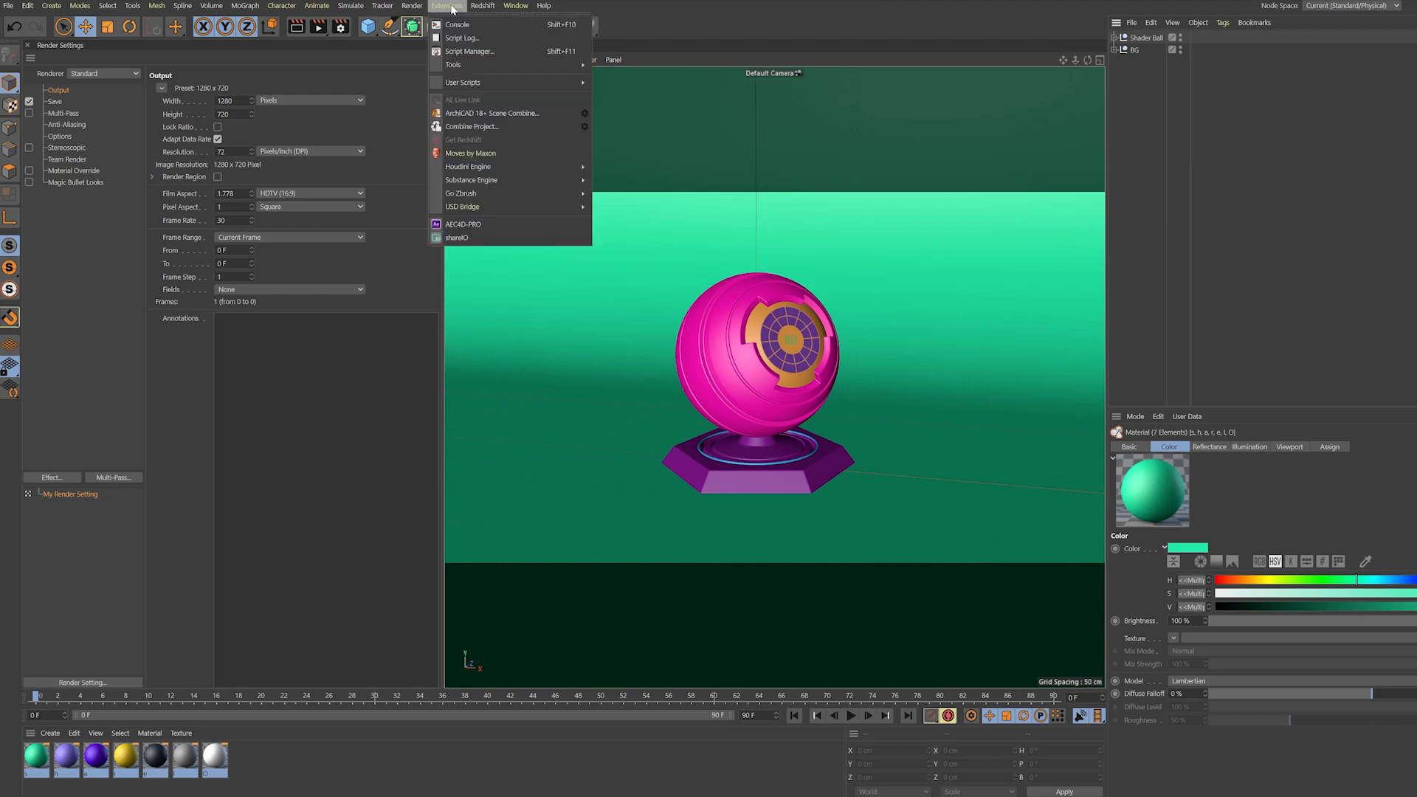
click(471, 238)
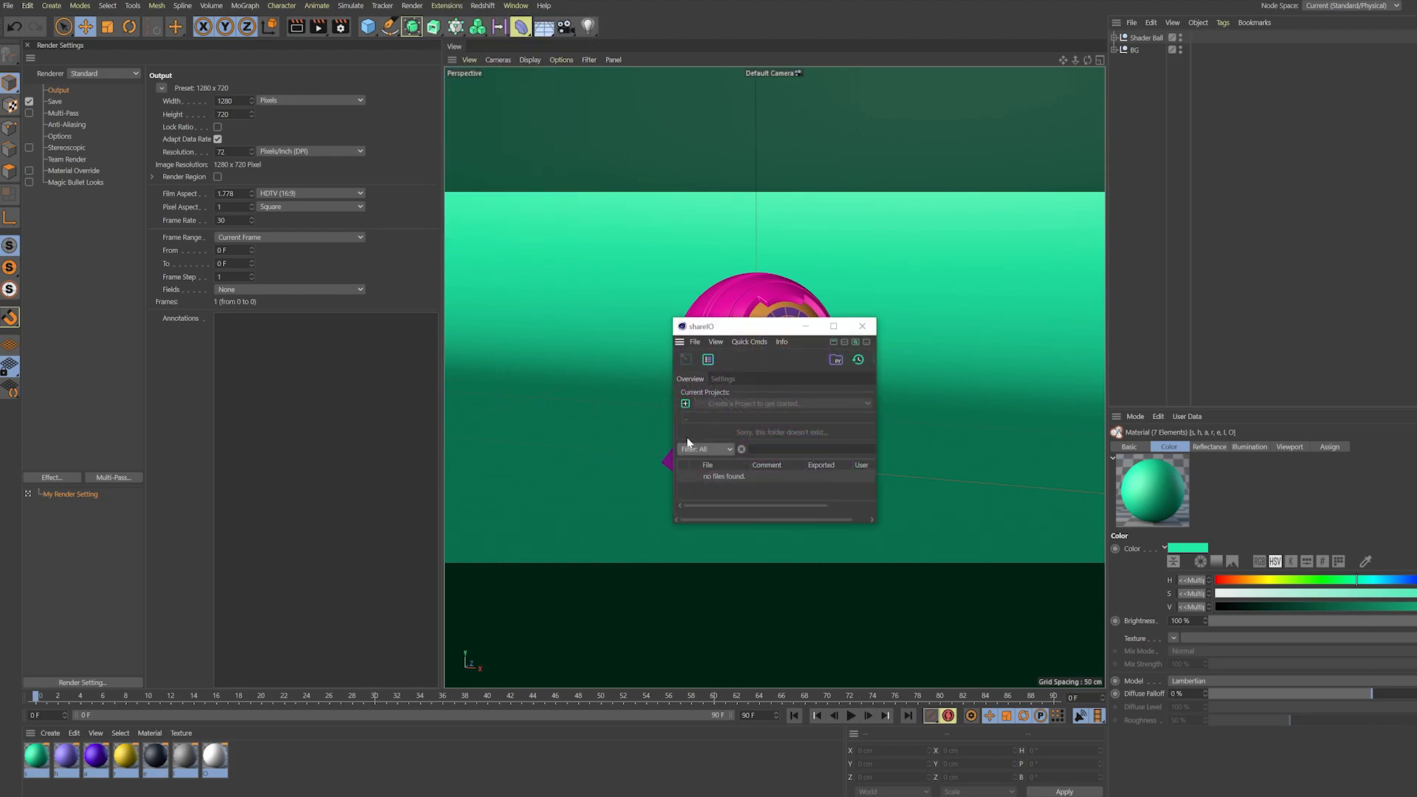
click(685, 404)
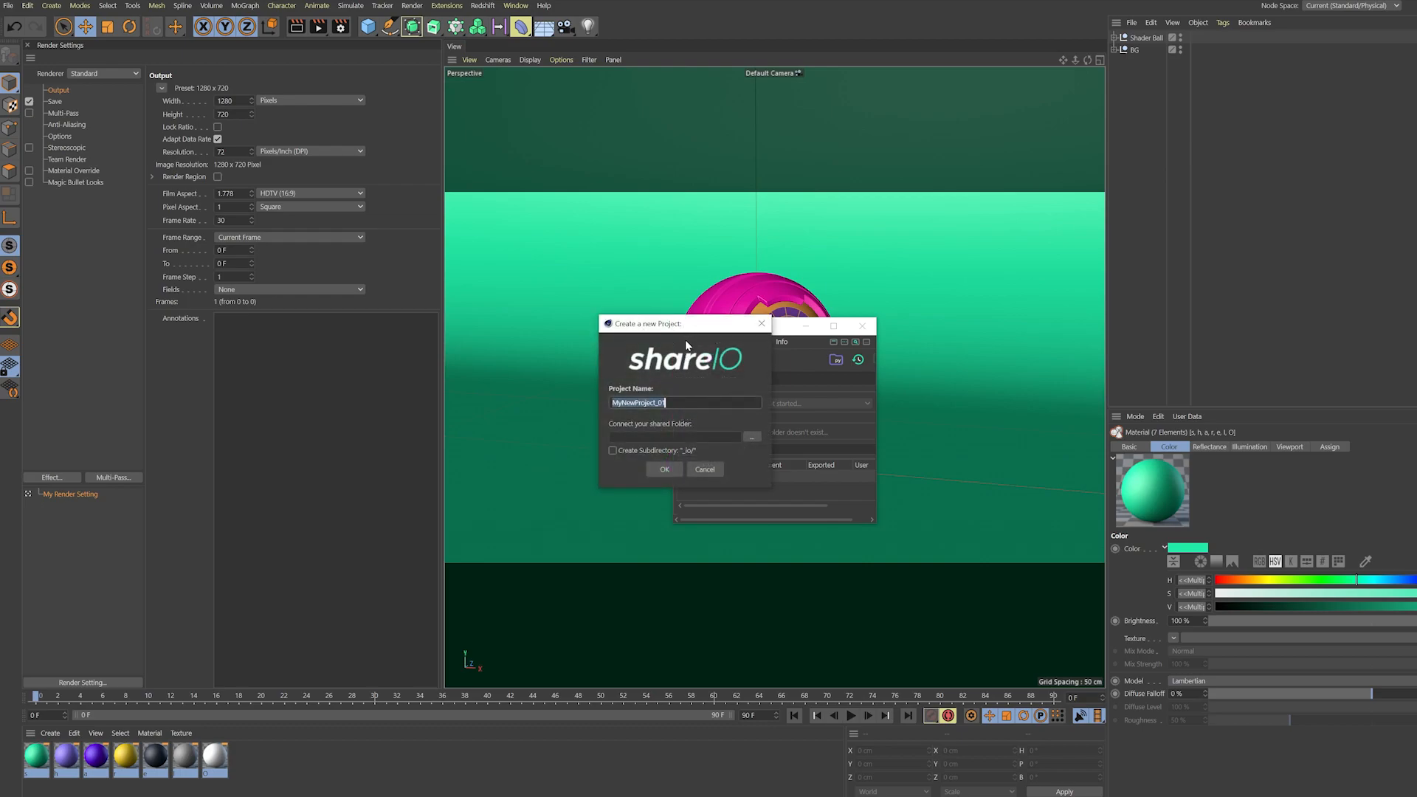
click(752, 437)
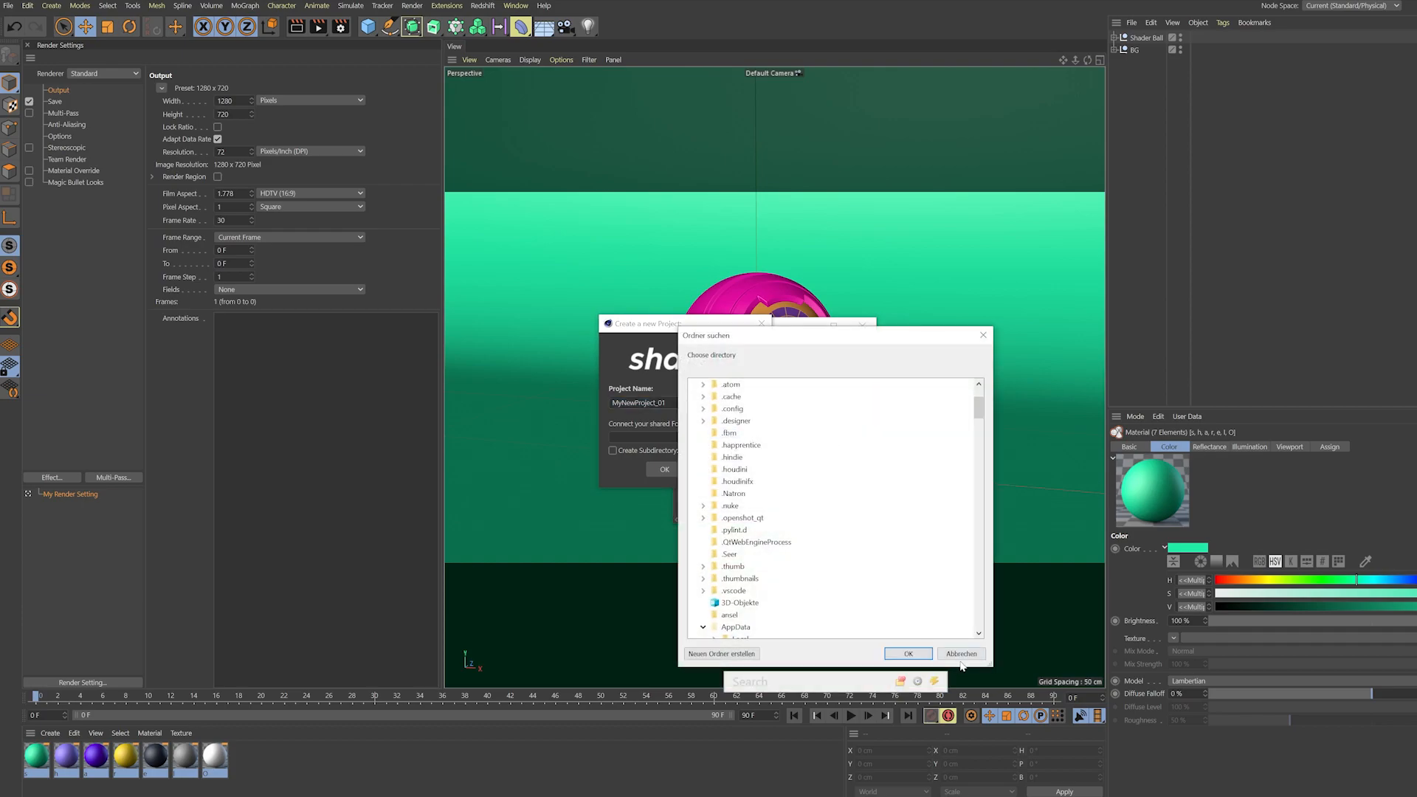
click(907, 653)
click(713, 471)
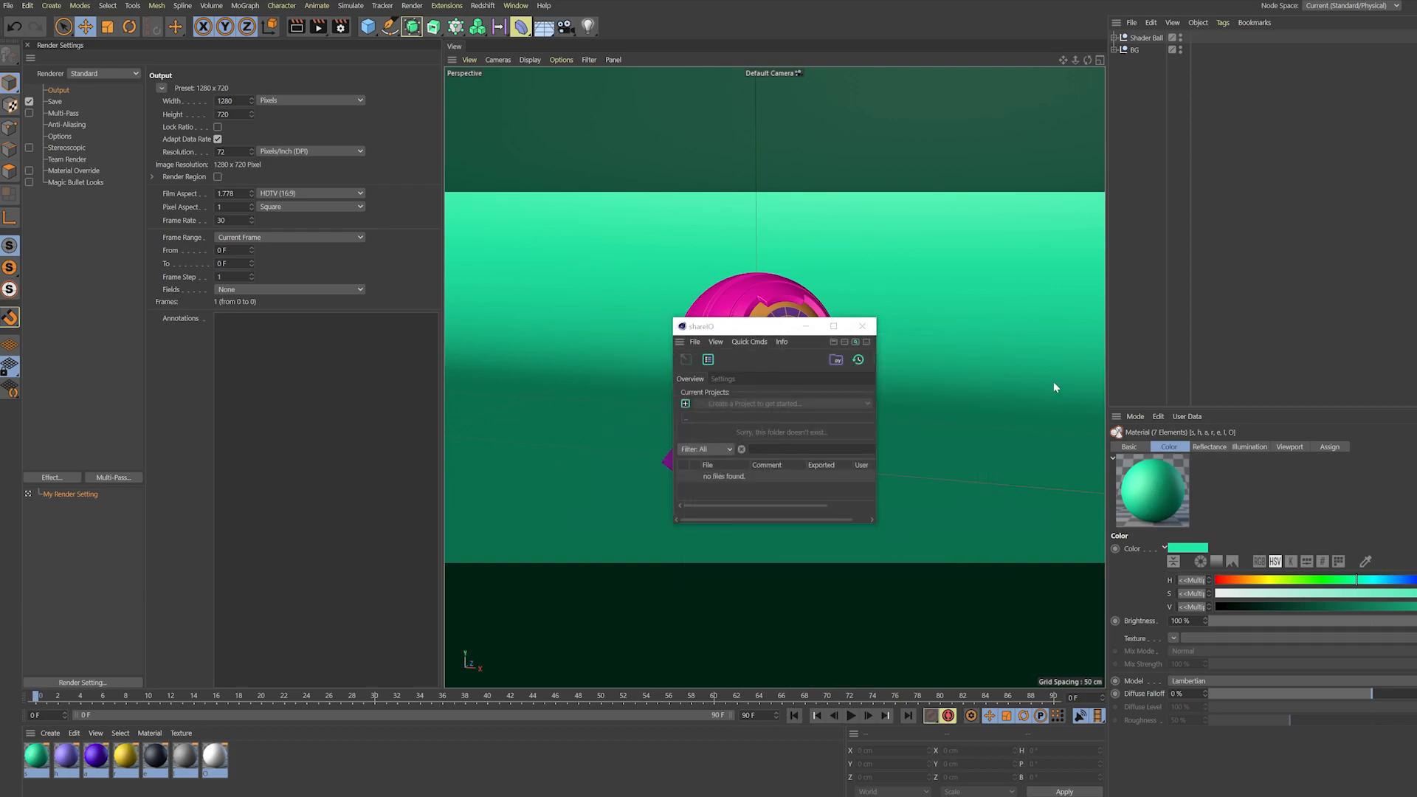
- Start a new shareIO project by connecting the 30_C4D folder from Our_ExampleProject
key(alt+Tab)
drag(380, 265, 382, 243)
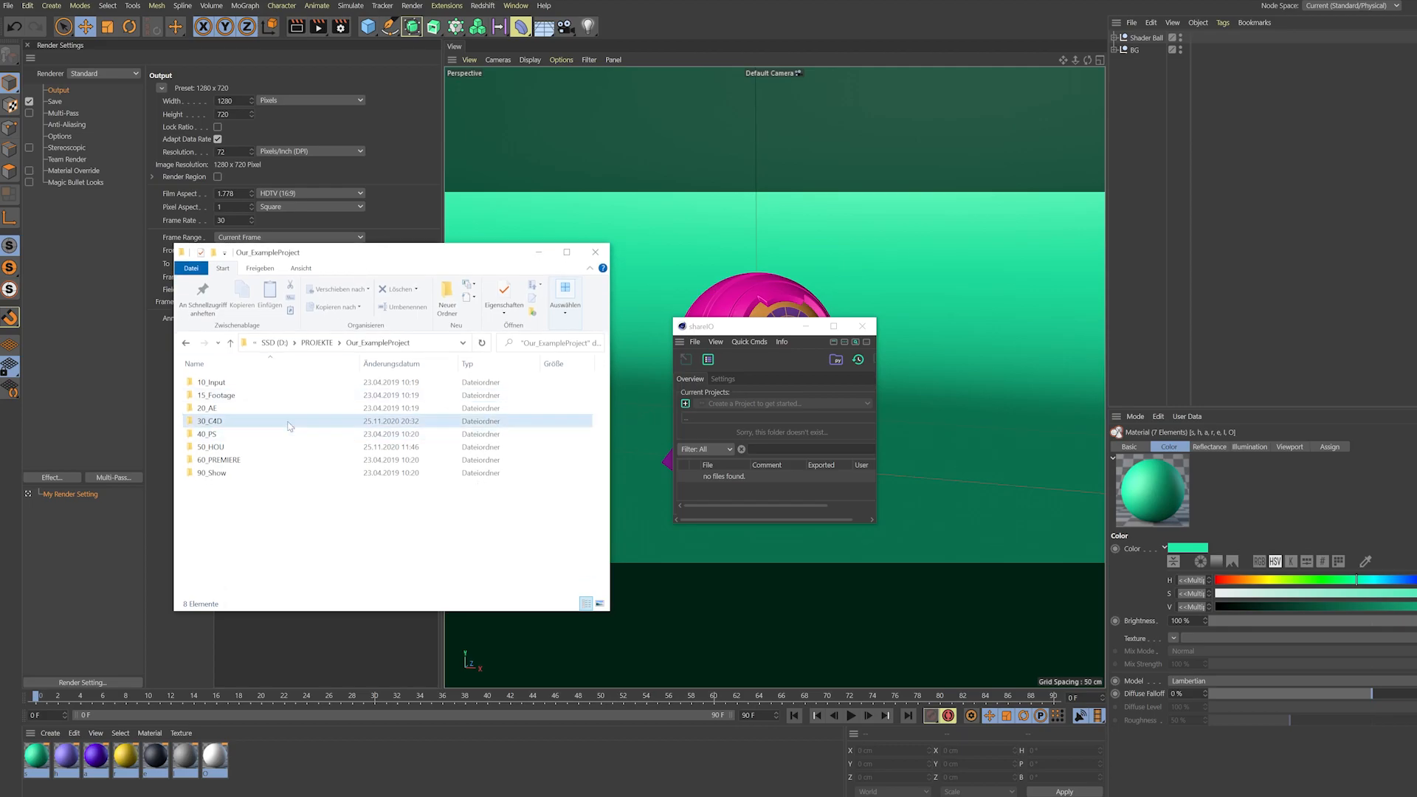
click(216, 422)
drag(219, 424, 776, 485)
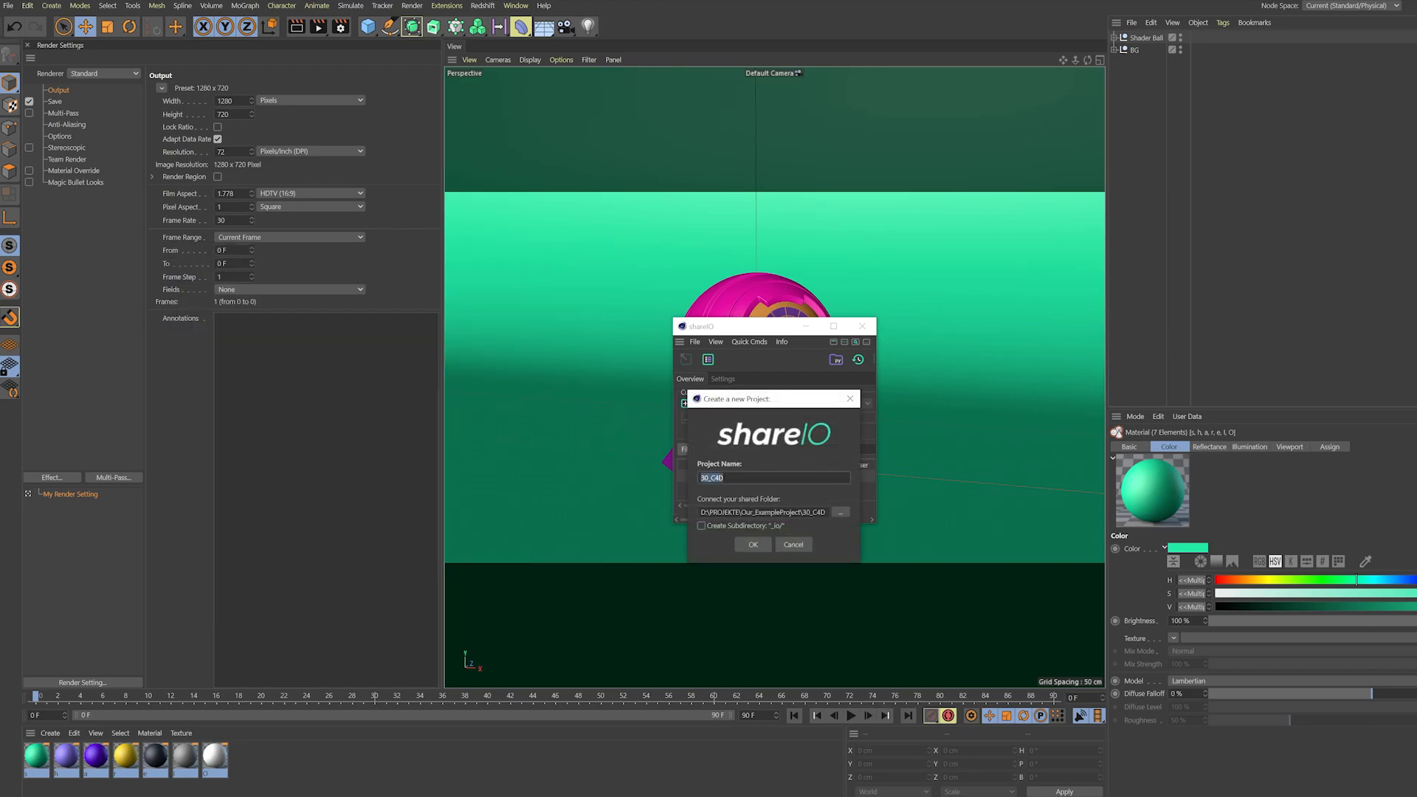
- Name the new project Getting Started and create it with the _io subdirectory option enabled
key(Tab)
key(shift+Tab)
text(Getting Started)
click(701, 526)
click(754, 546)
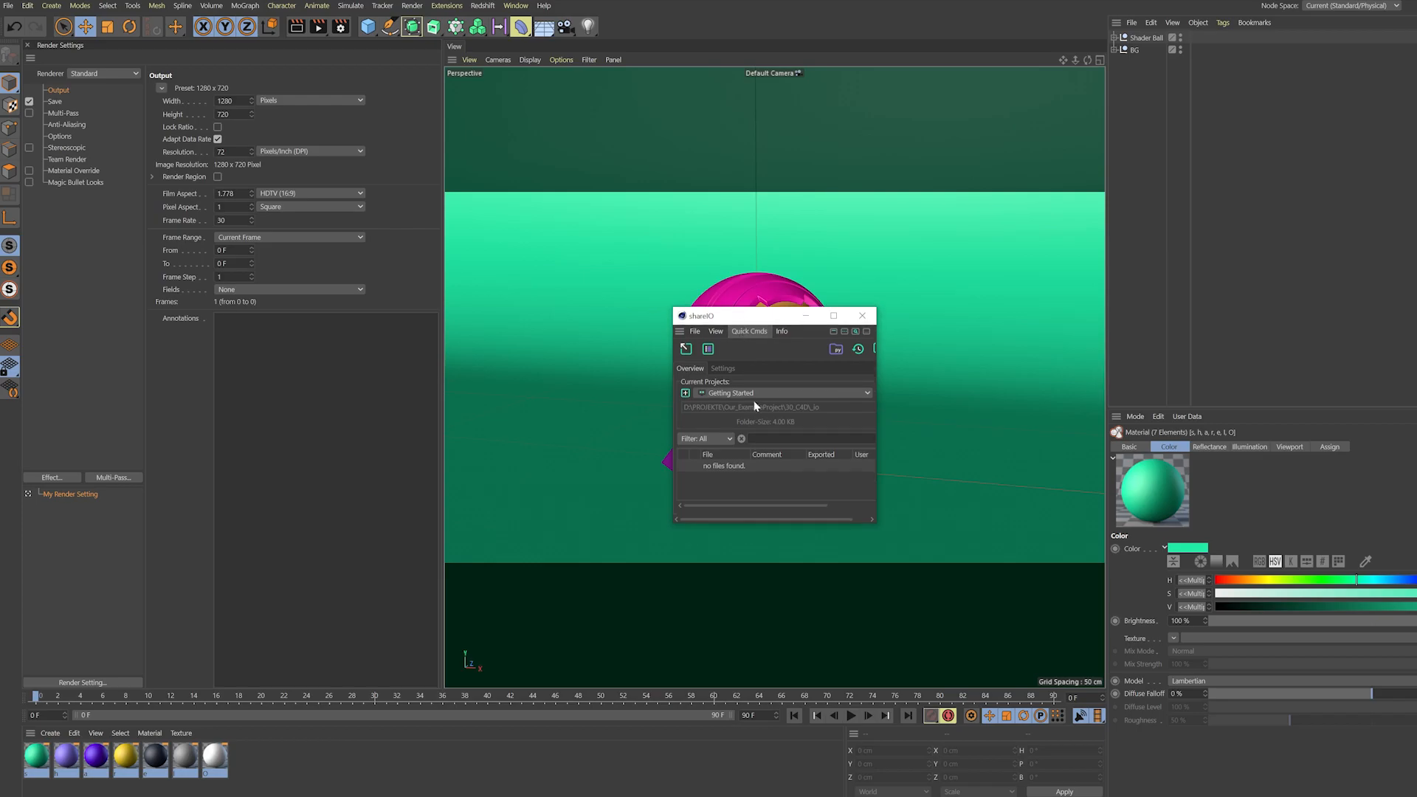
- Examine the subfolders that shareIO created inside the _io directory of the 30_C4D folder
key(alt+Tab)
click(799, 398)
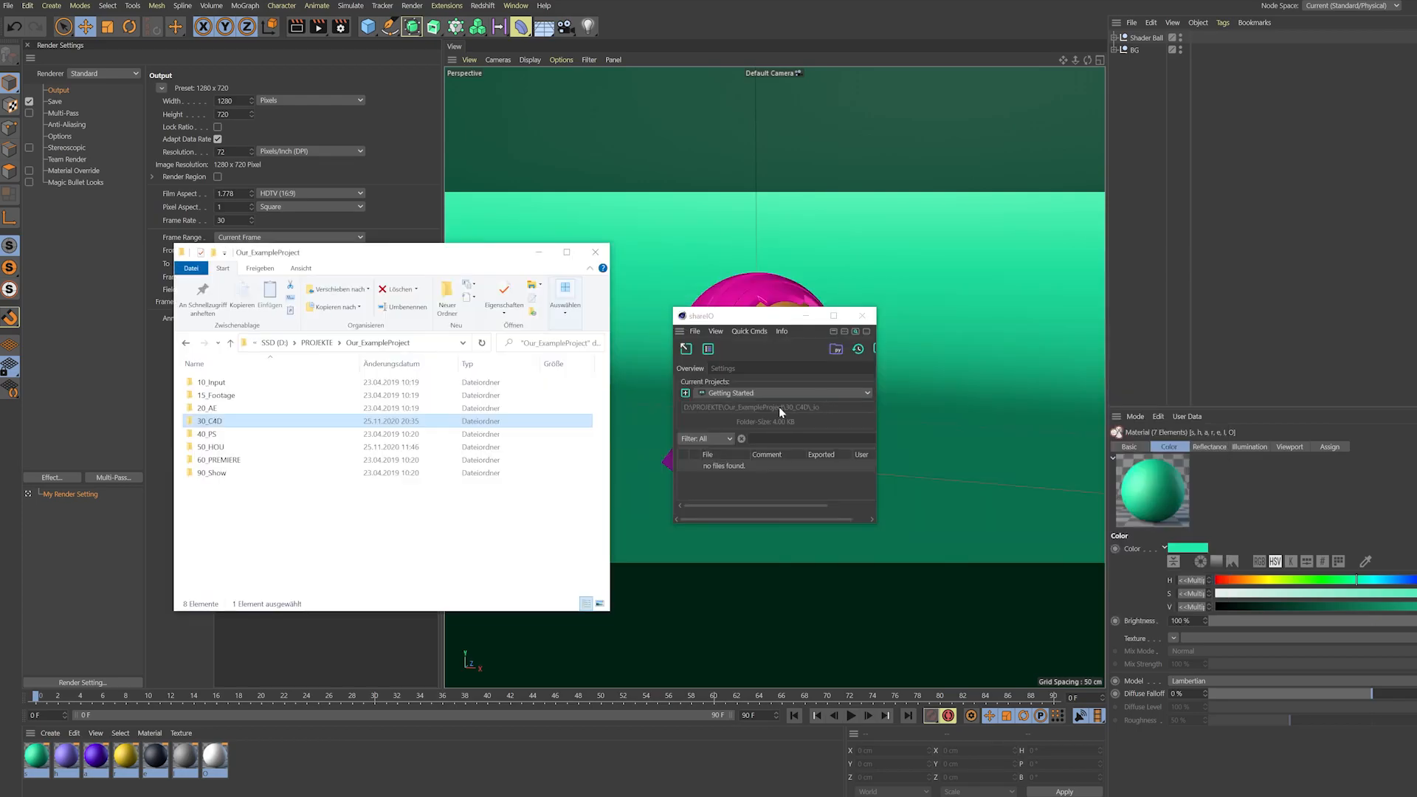
double_click(221, 424)
double_click(222, 384)
drag(228, 511, 251, 373)
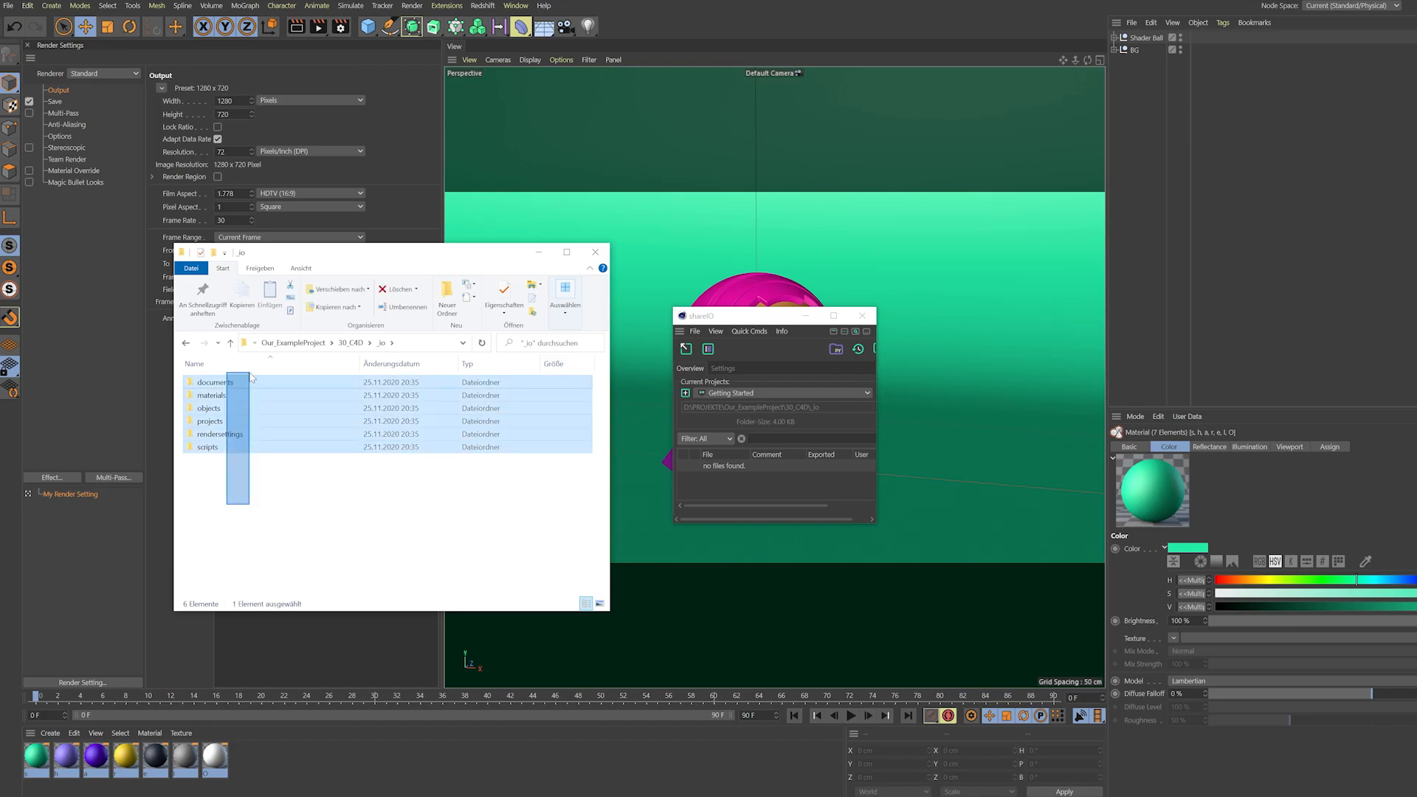
click(287, 485)
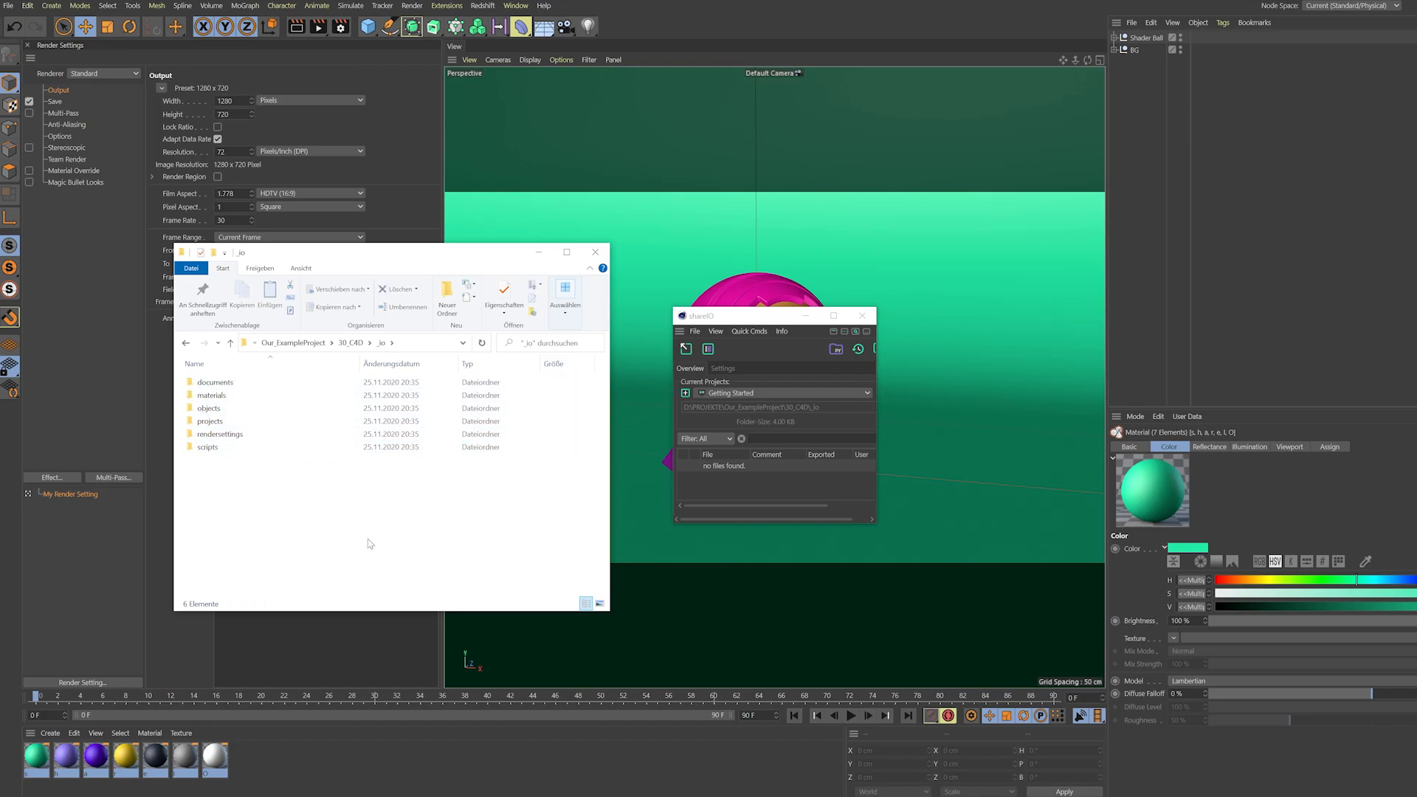
- Export the Shader Ball and BG objects from the scene to the Getting Started project
click(888, 363)
click(1150, 38)
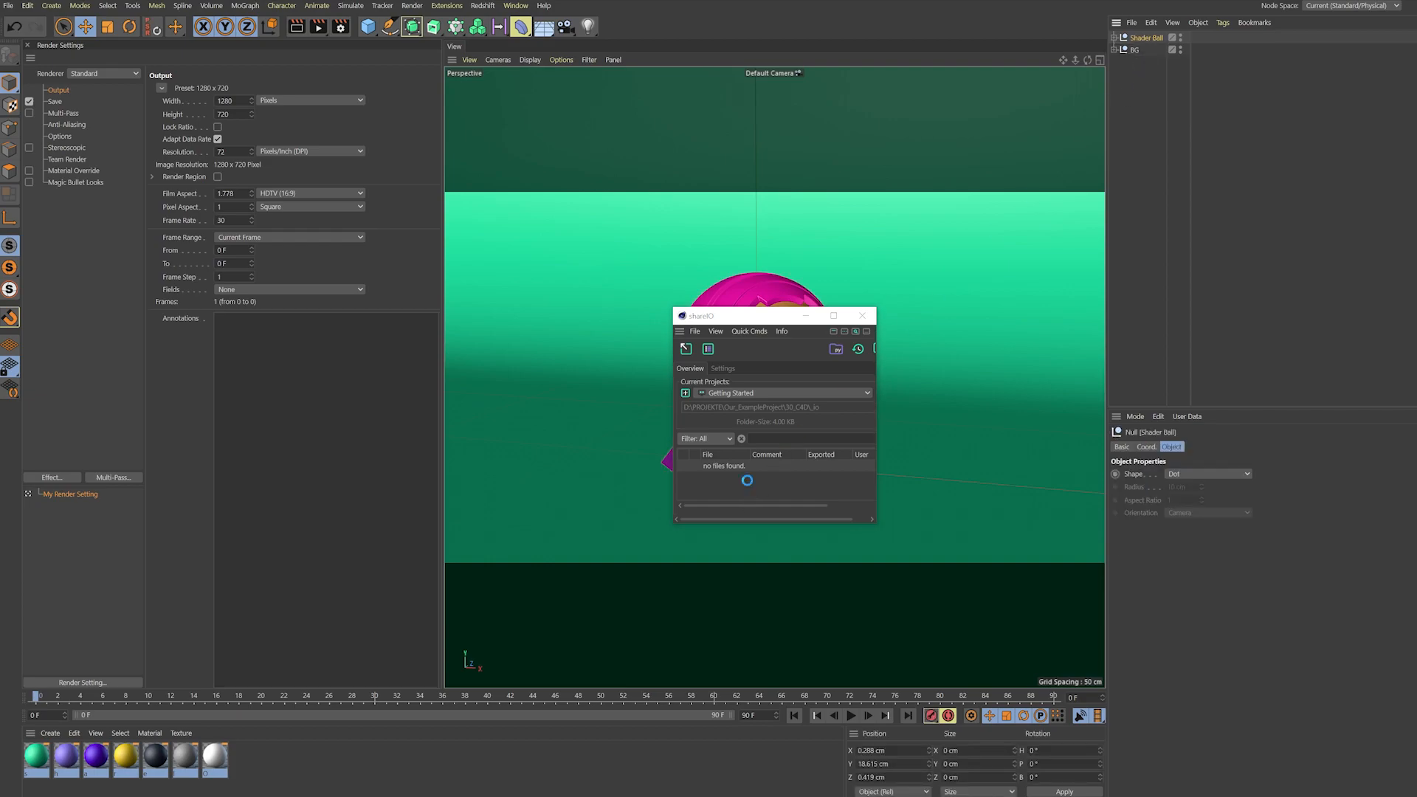
drag(746, 481, 746, 475)
click(1136, 51)
drag(753, 482, 739, 482)
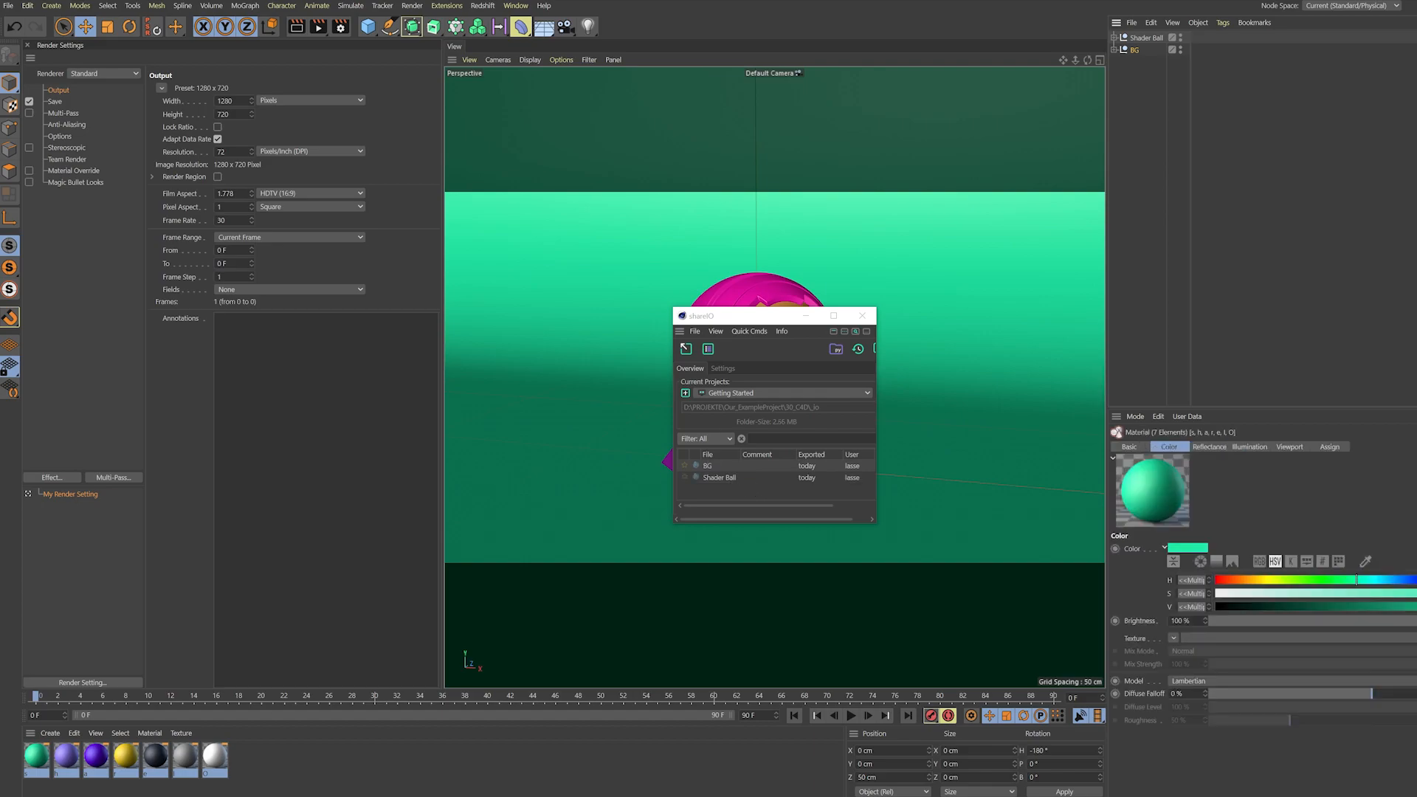
- Export all seven scene materials and My Render Setting to the Getting Started project
drag(216, 764, 746, 492)
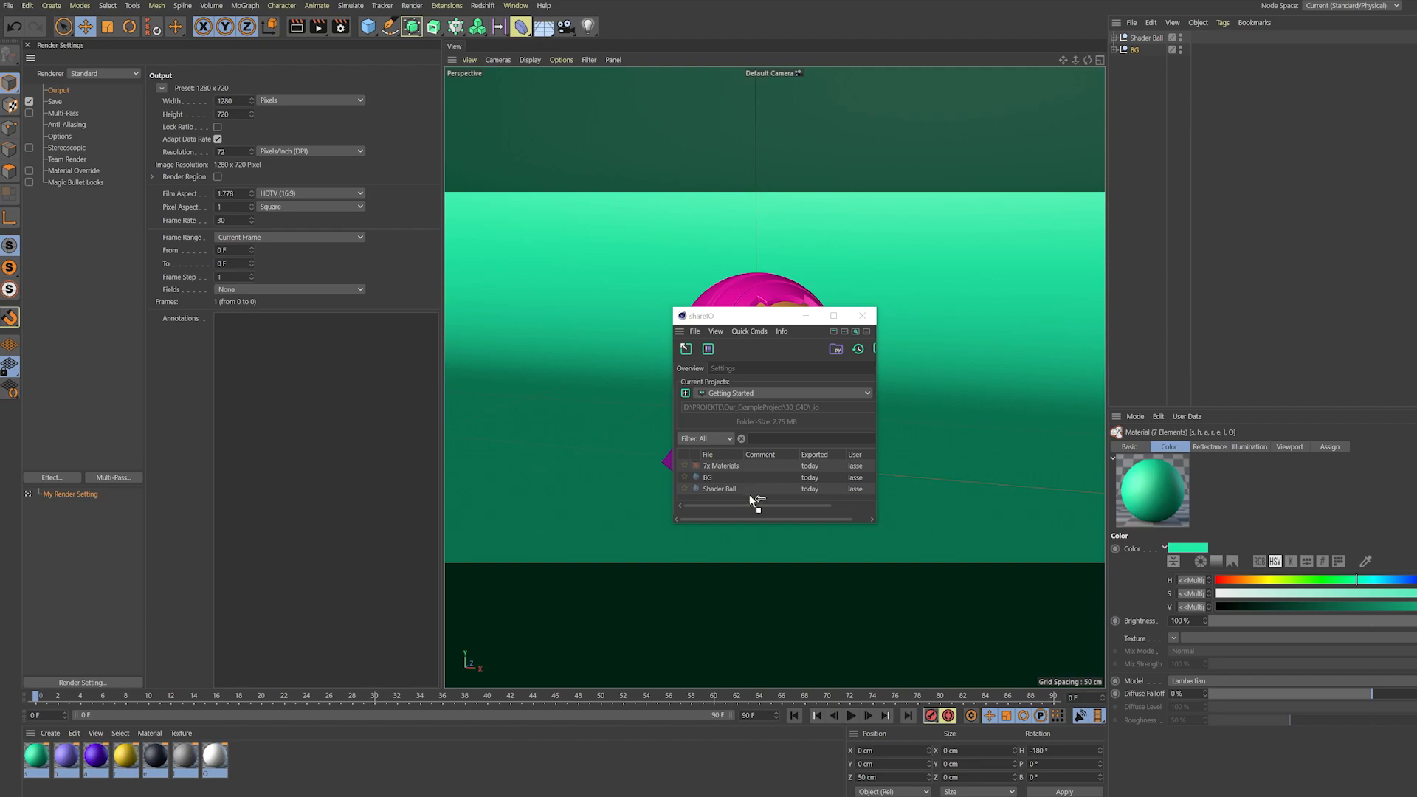
drag(750, 491, 727, 480)
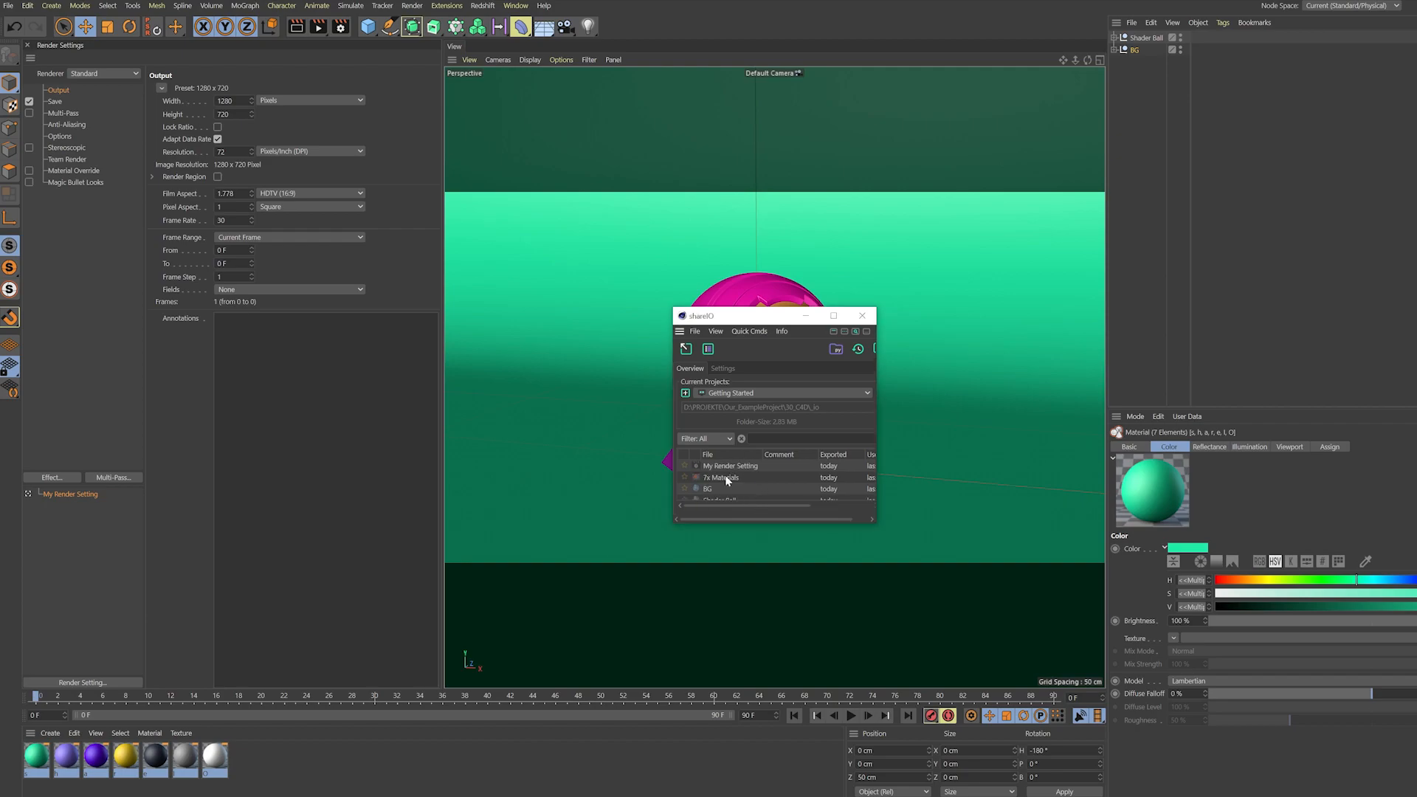
click(685, 351)
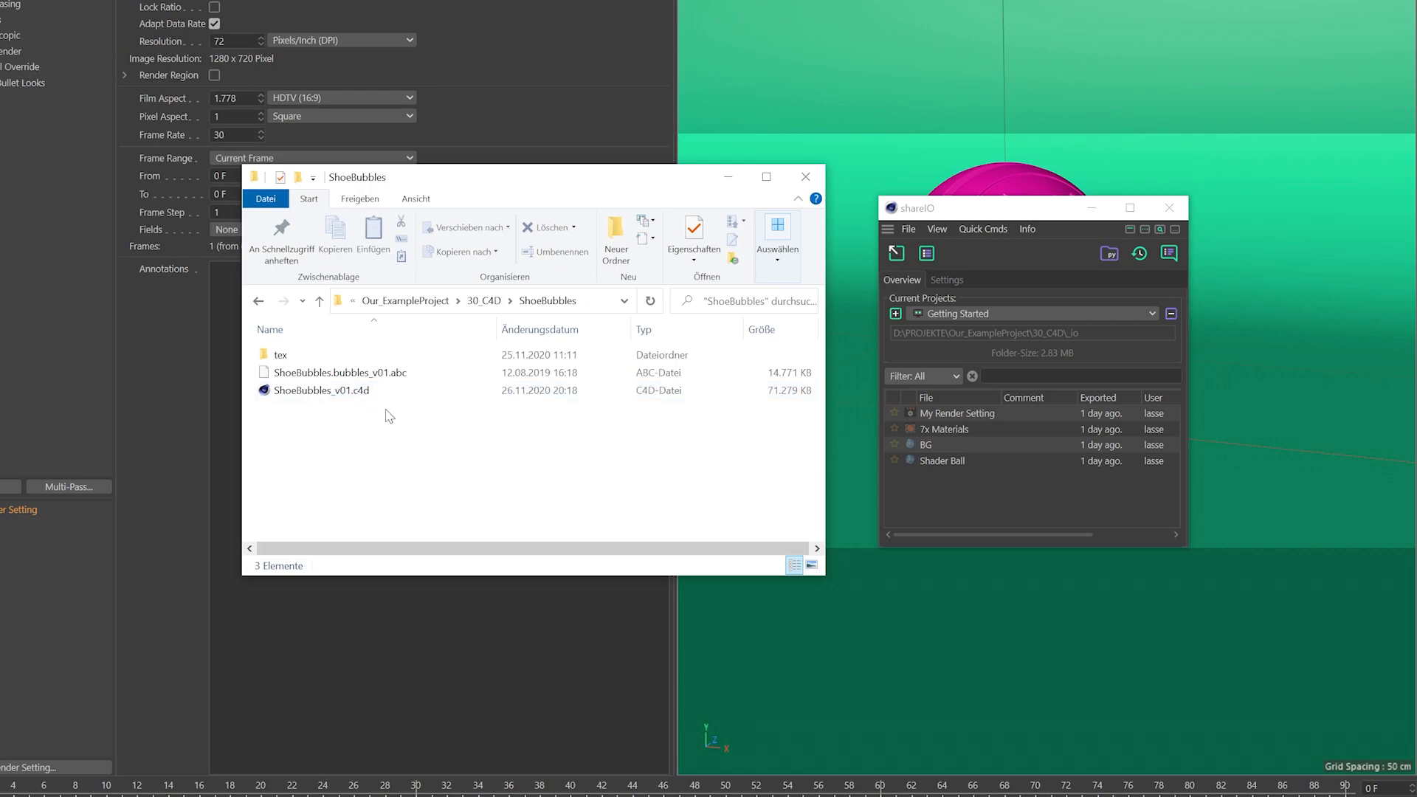
- Add ShoeBubbles_v01.c4d and ShoeBubbles.bubbles_v01.abc from the ShoeBubbles folder to the shareIO project as plain files
drag(356, 397, 1012, 496)
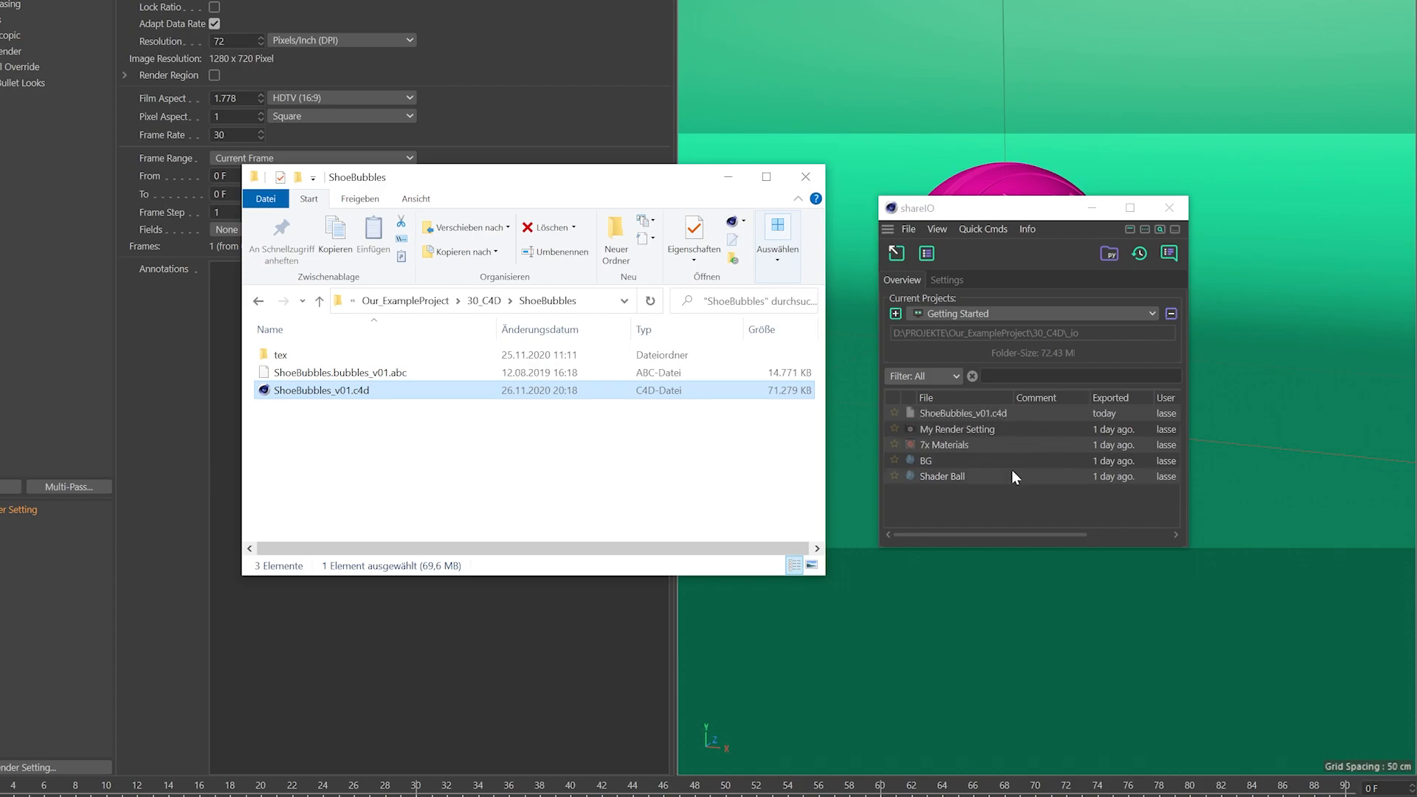
click(354, 373)
drag(436, 375, 1034, 489)
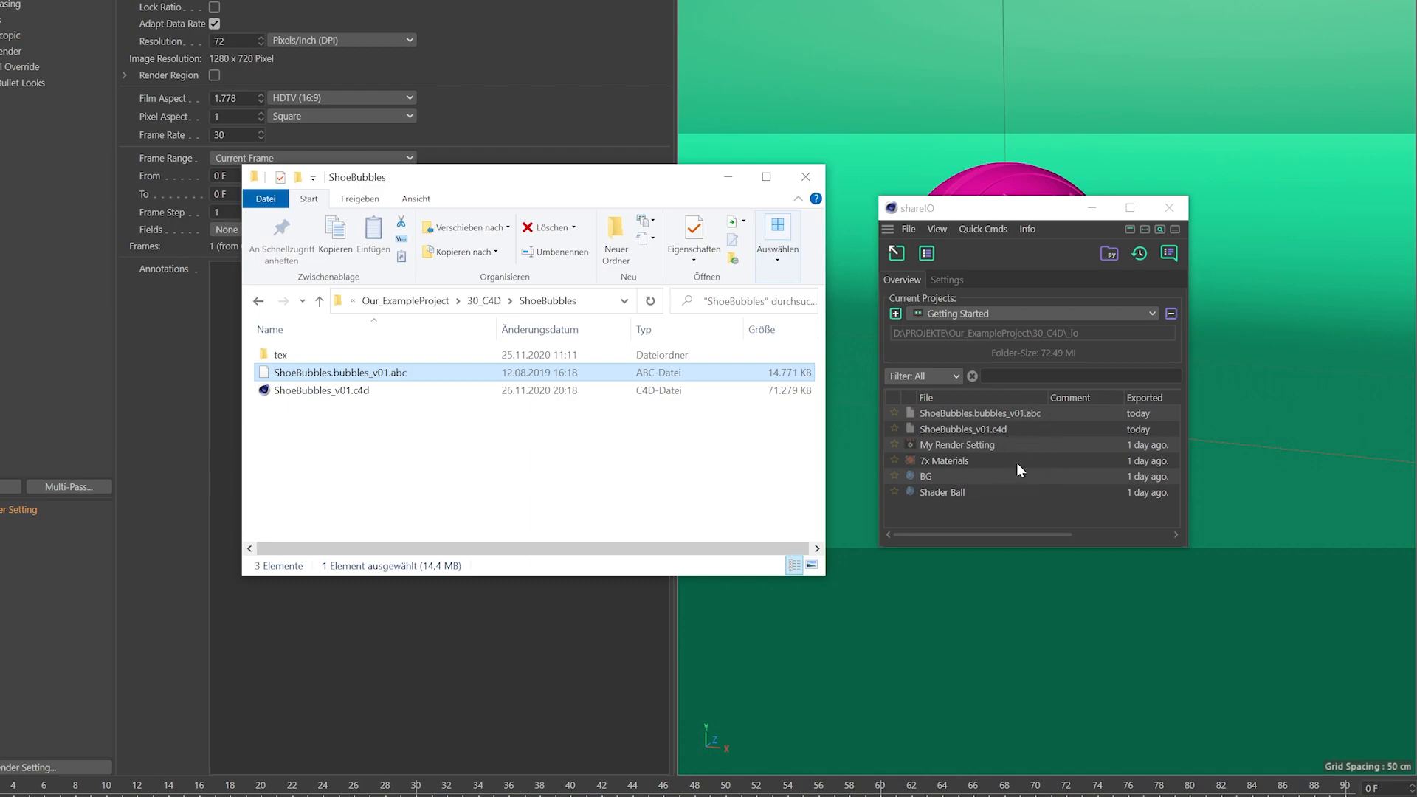
- Check the size of the ShoeBubbles folder in its properties
right_click(487, 442)
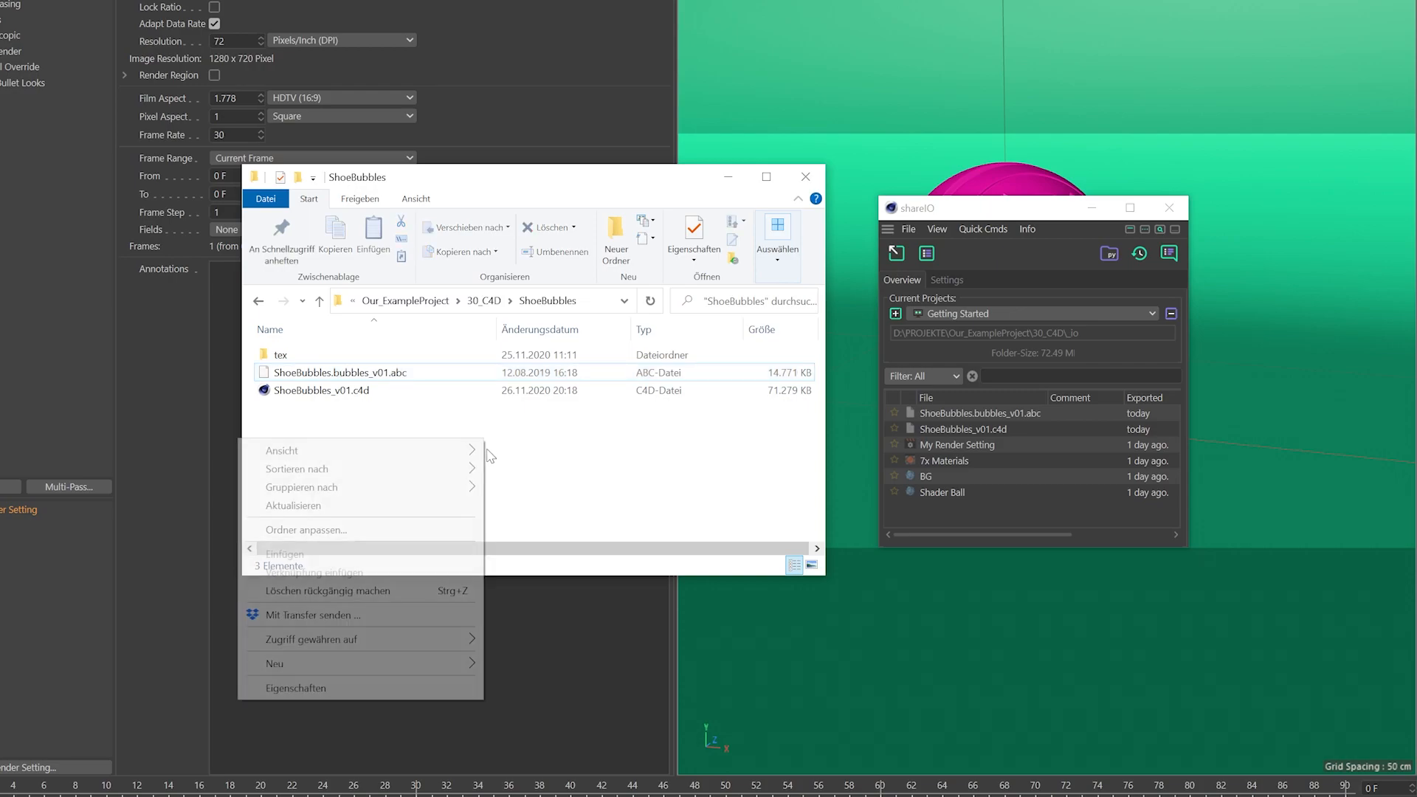
click(428, 686)
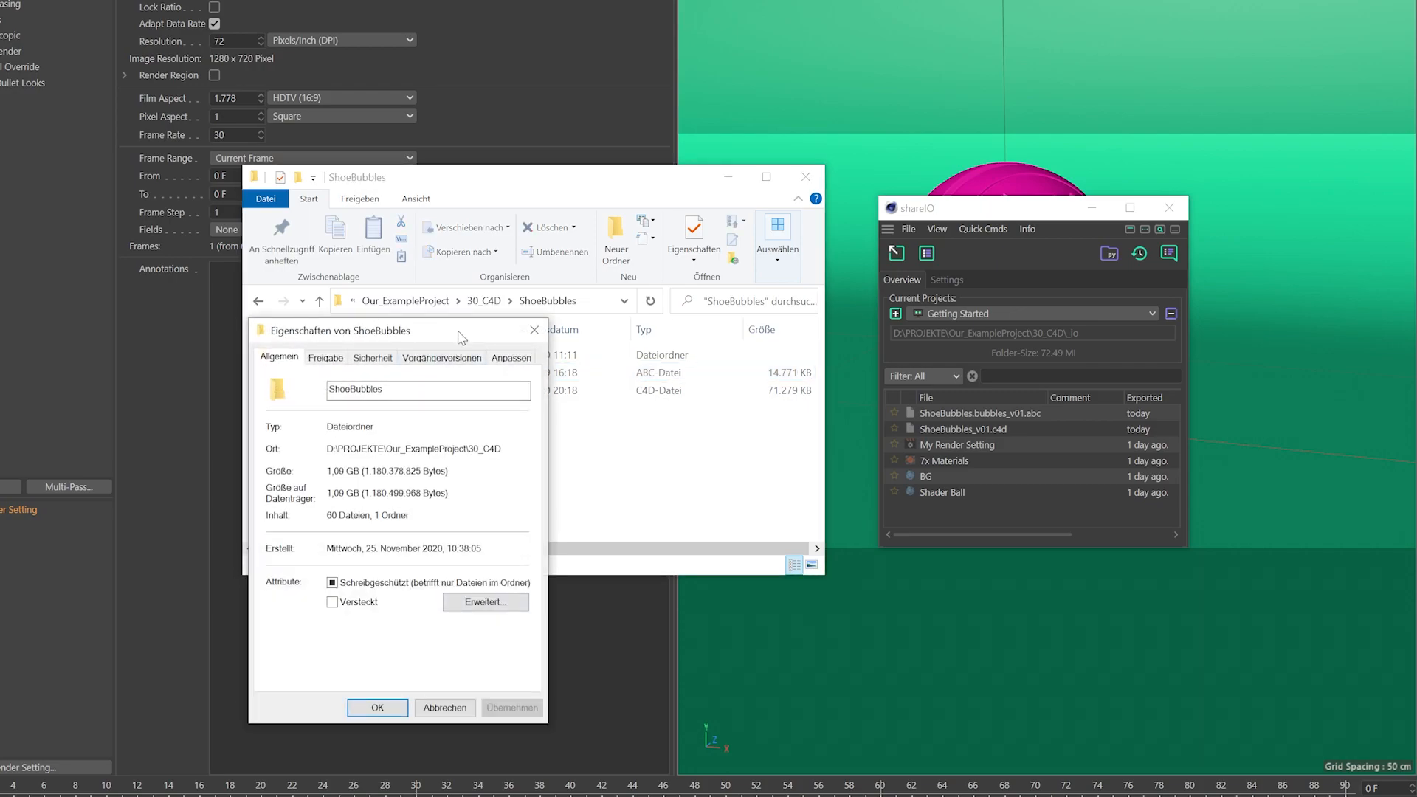
drag(458, 331, 535, 317)
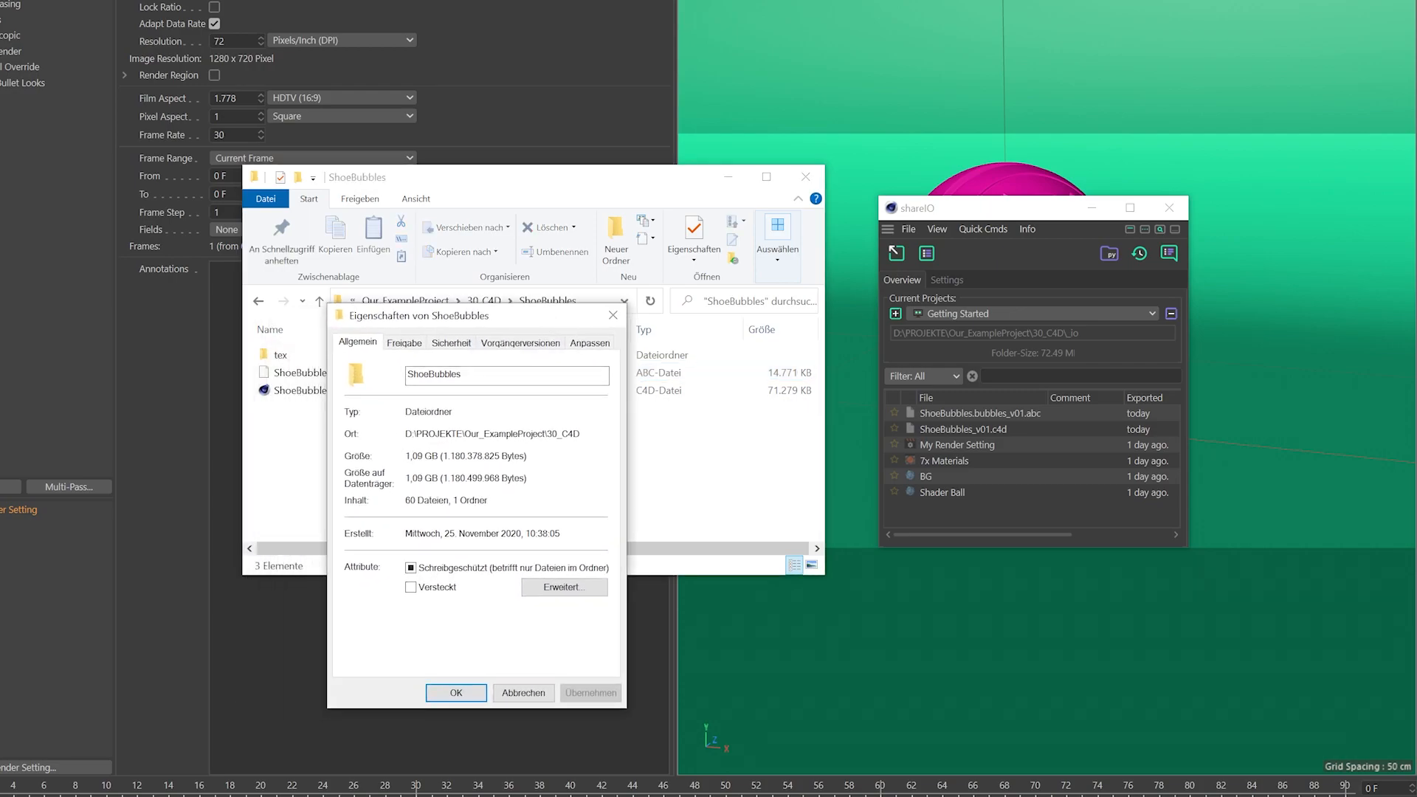
click(613, 315)
click(288, 376)
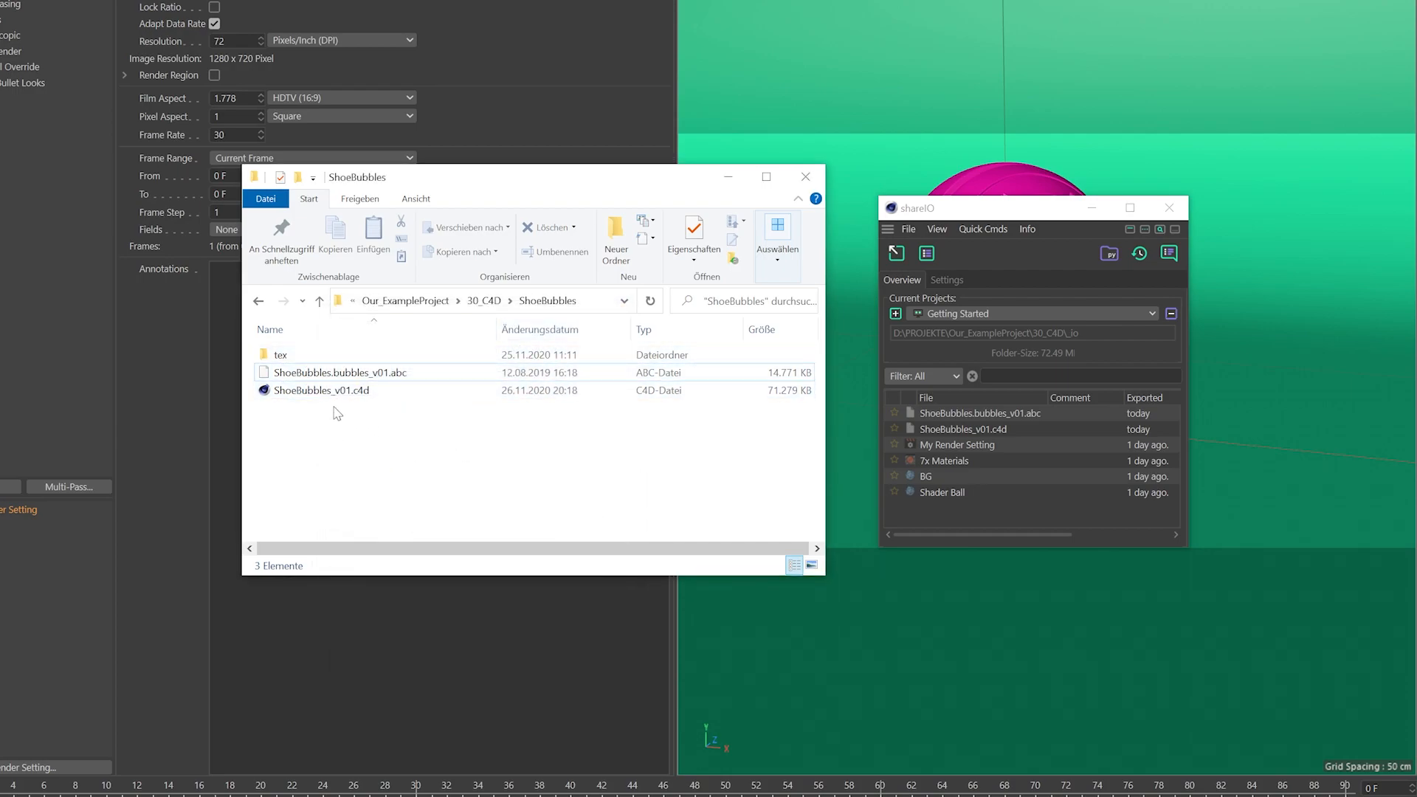
- Export ShoeBubbles_v01.c4d with all its assets to the Getting Started project
click(322, 393)
drag(322, 393, 1037, 460)
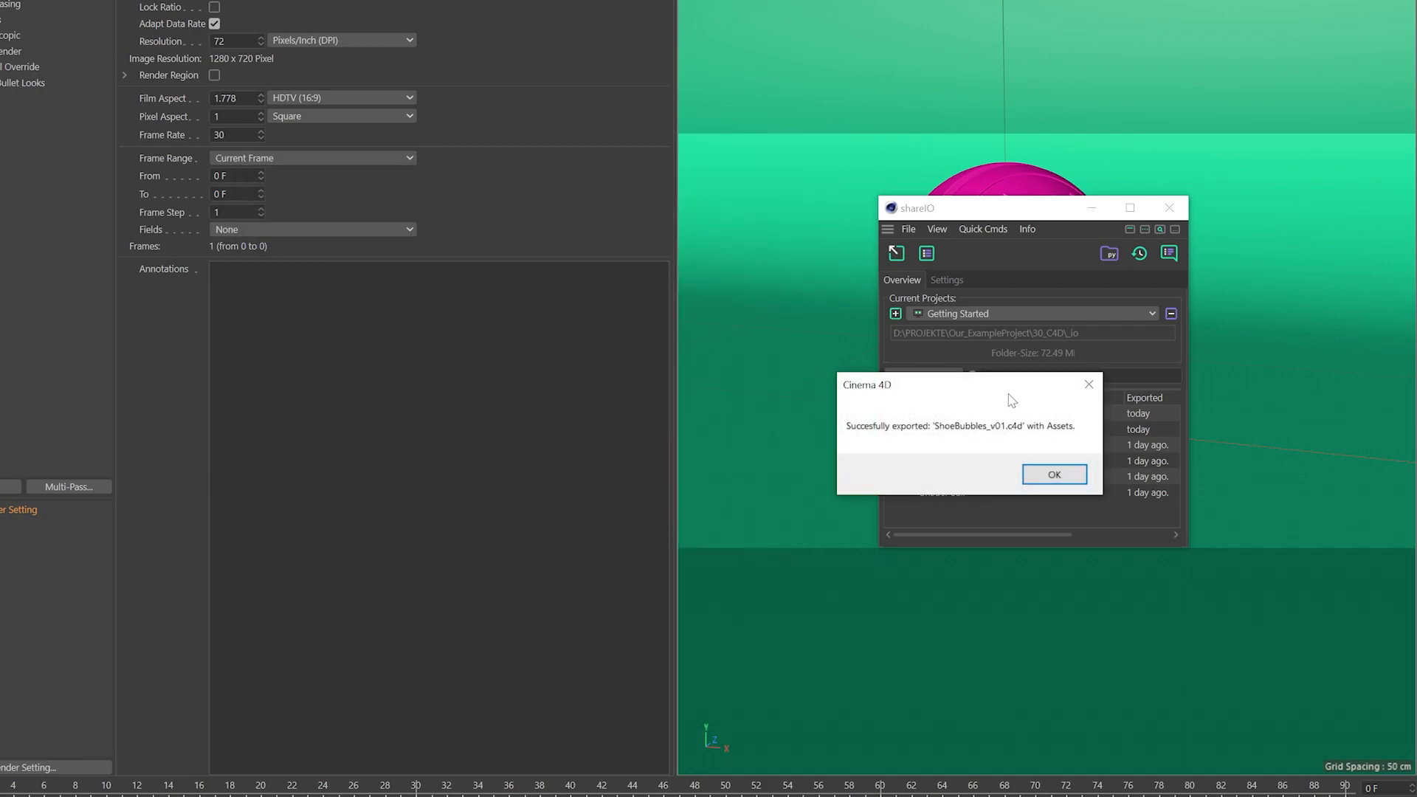
click(1054, 475)
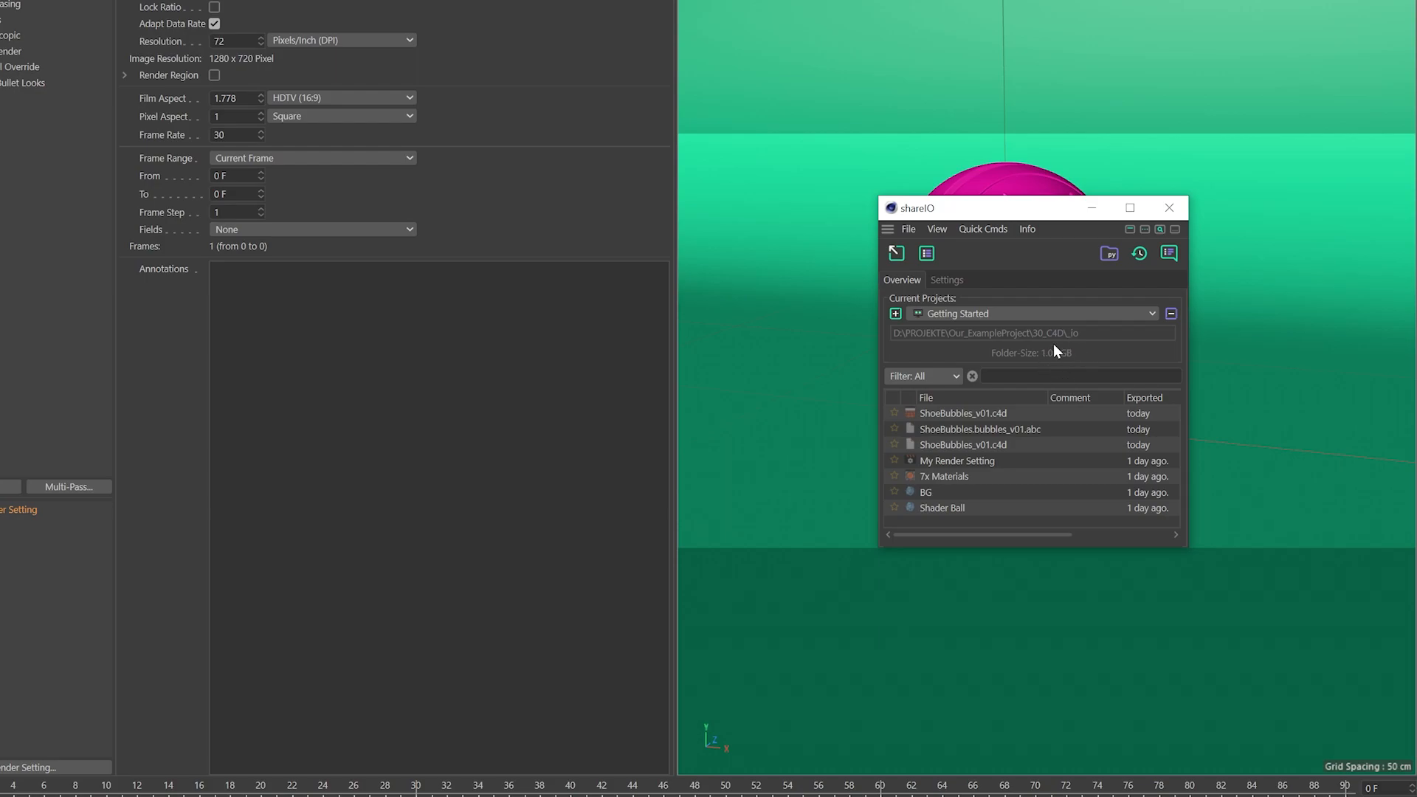
- Load the ShoeBubbles_v01.c4d project exported with assets and scrub its animation to frame 110
right_click(987, 413)
click(1022, 423)
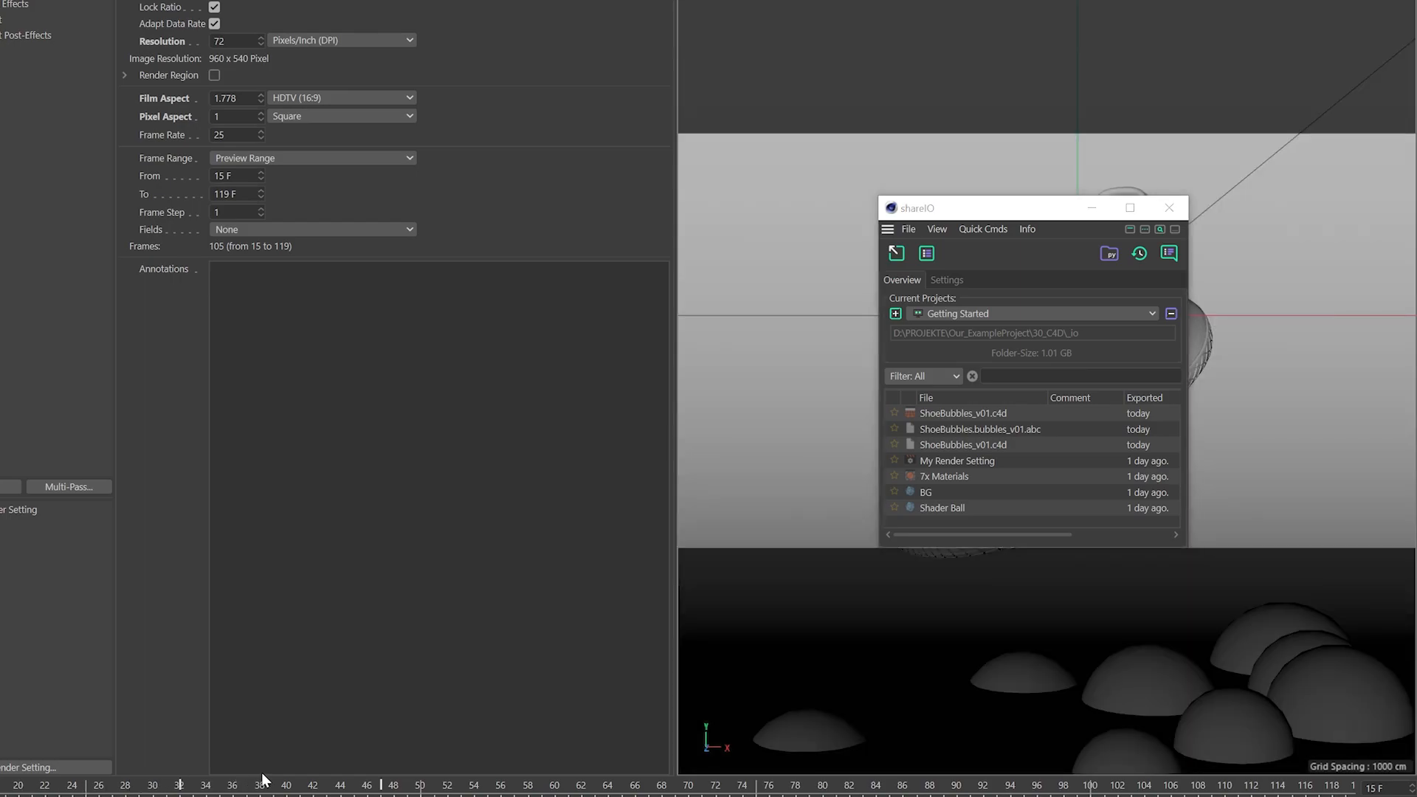
drag(267, 787, 1225, 790)
- Show the exported ShoeBubbles_v01.c4d project in Explorer and look through its tex folder
right_click(951, 408)
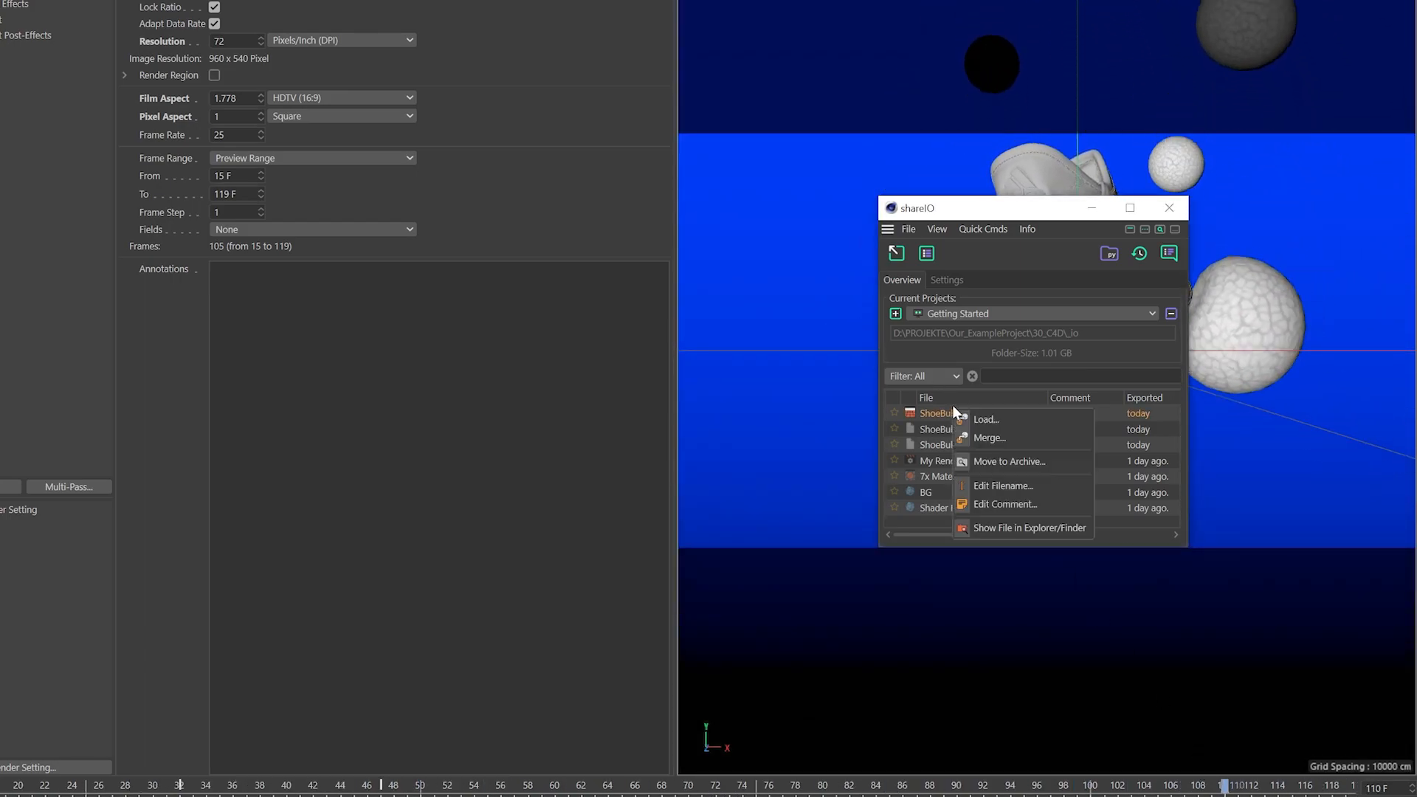
click(1037, 529)
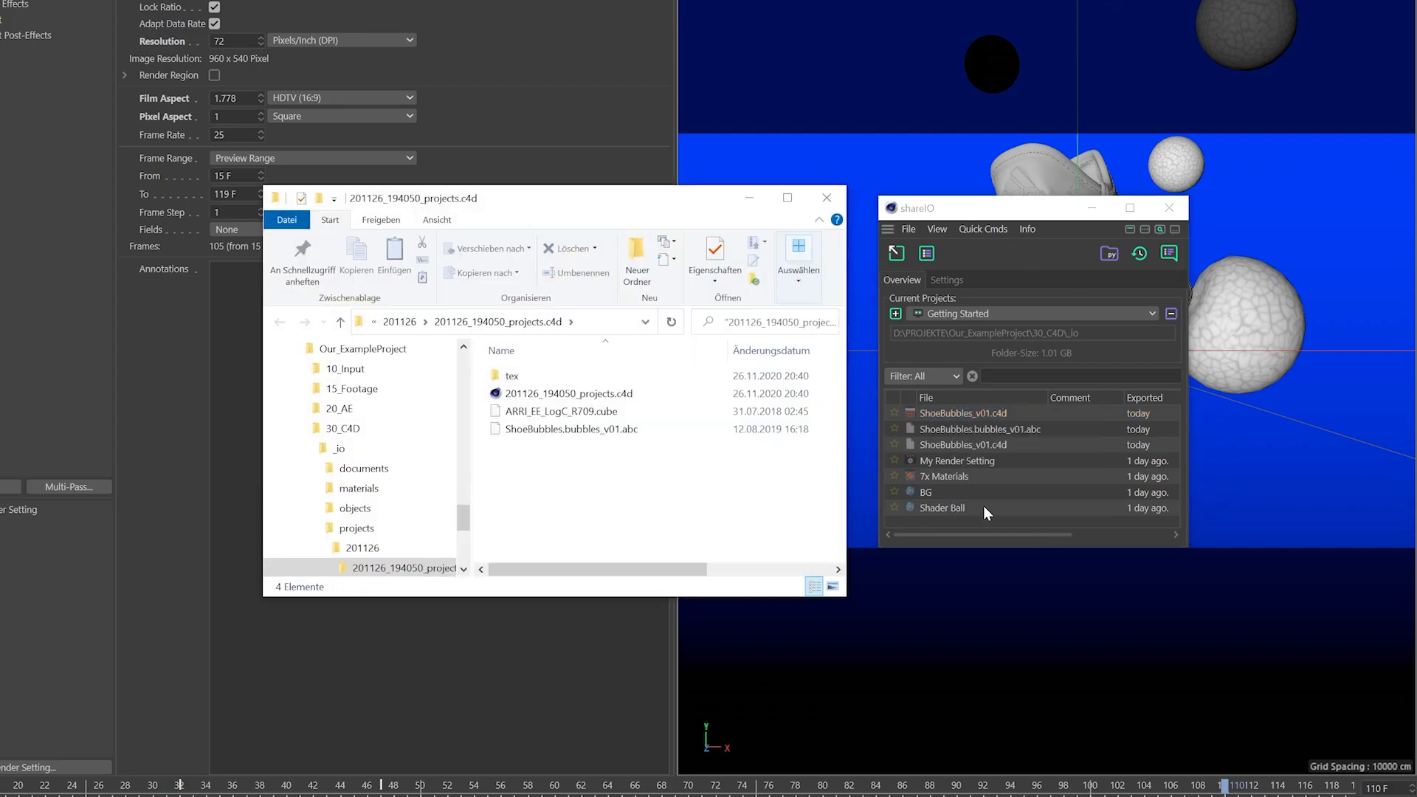
double_click(545, 377)
drag(839, 372, 846, 558)
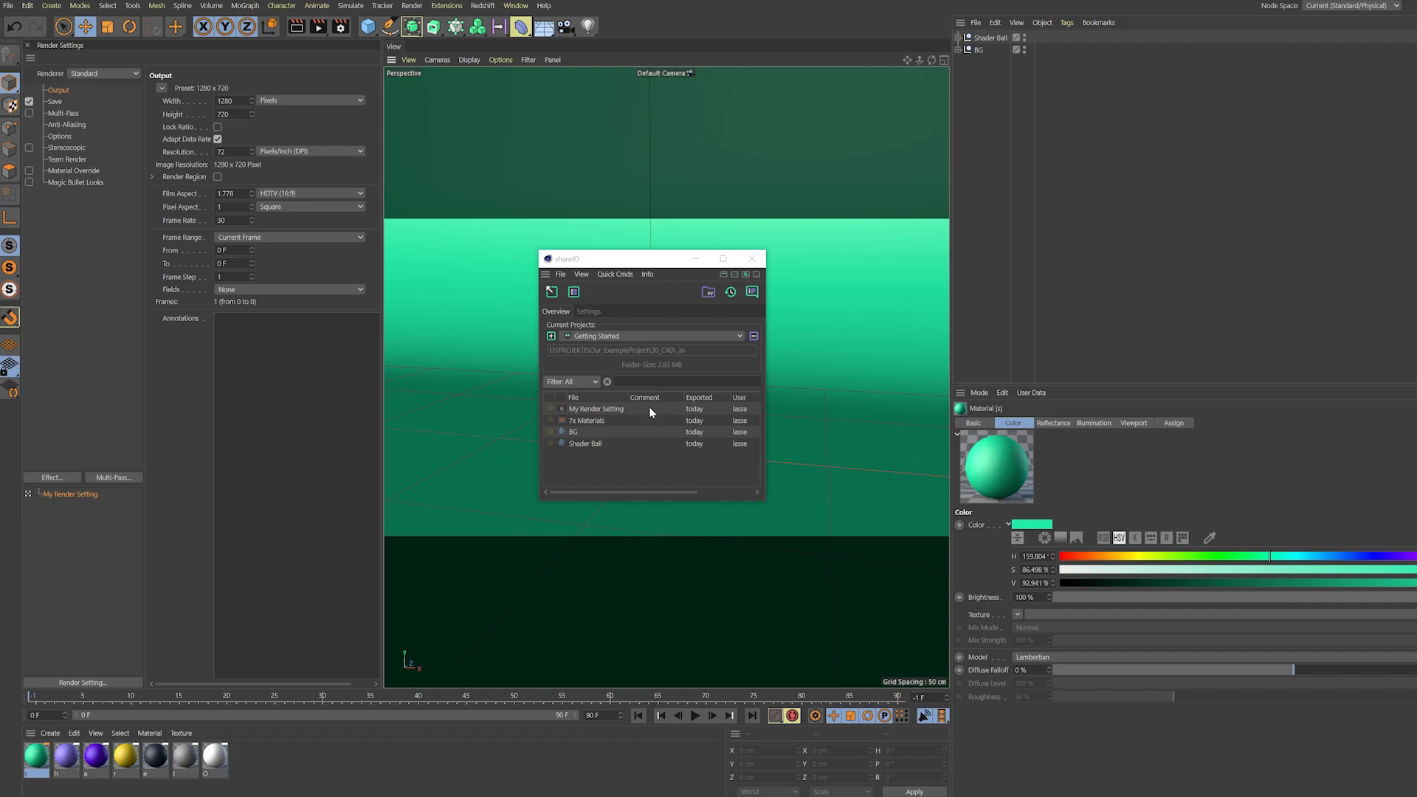
- Switch shareIO to the KitchenExample project and dock its window beside the material attributes
click(628, 336)
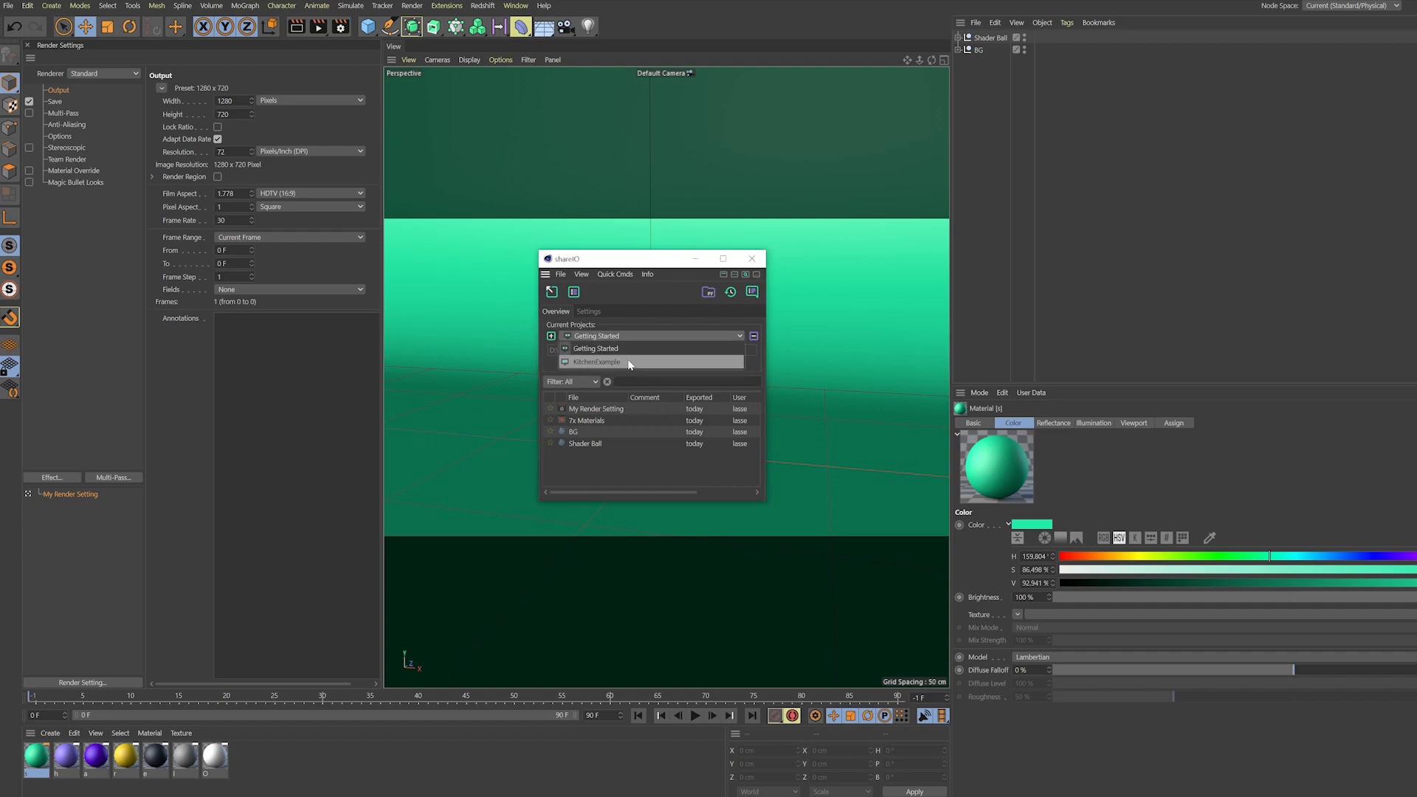
click(630, 362)
drag(542, 280, 554, 284)
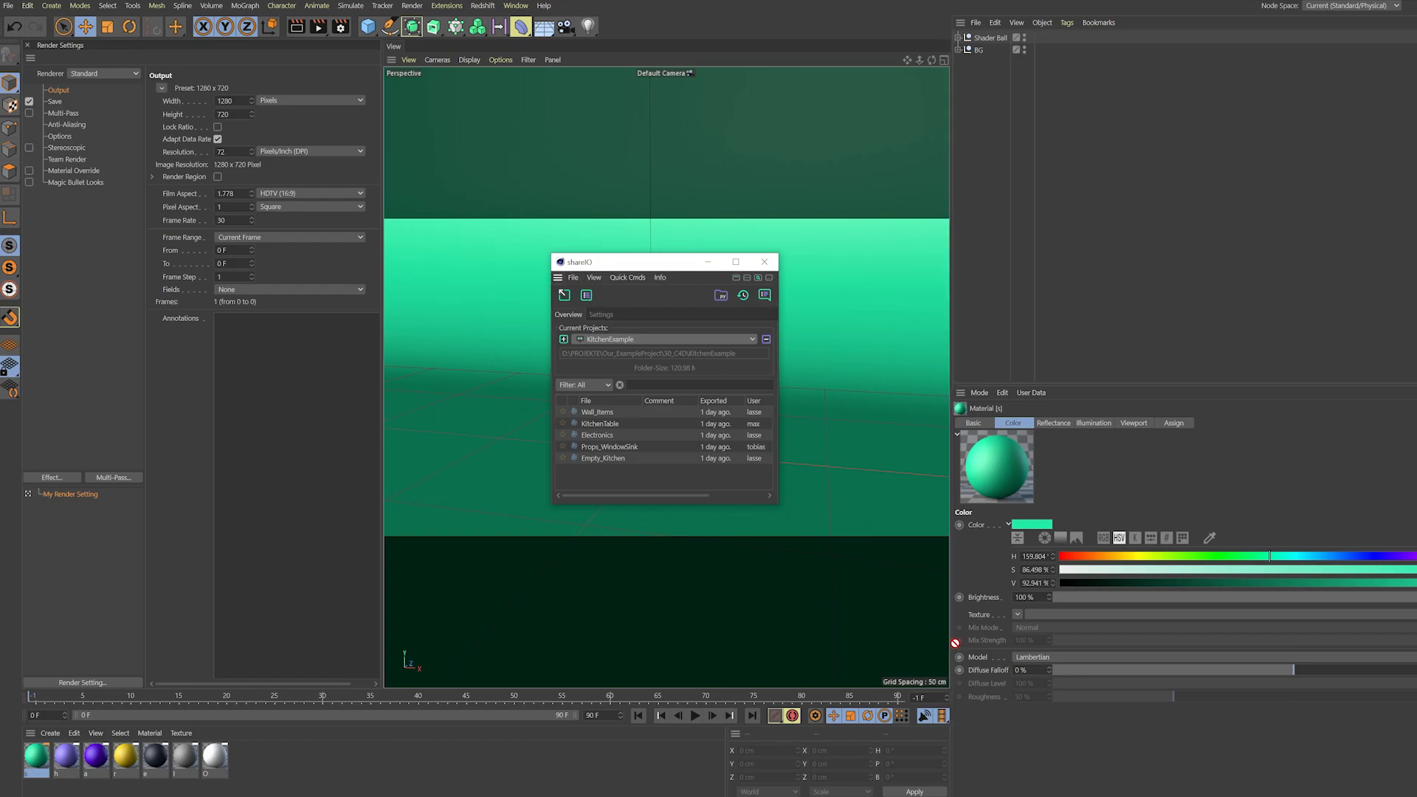
drag(953, 649, 957, 644)
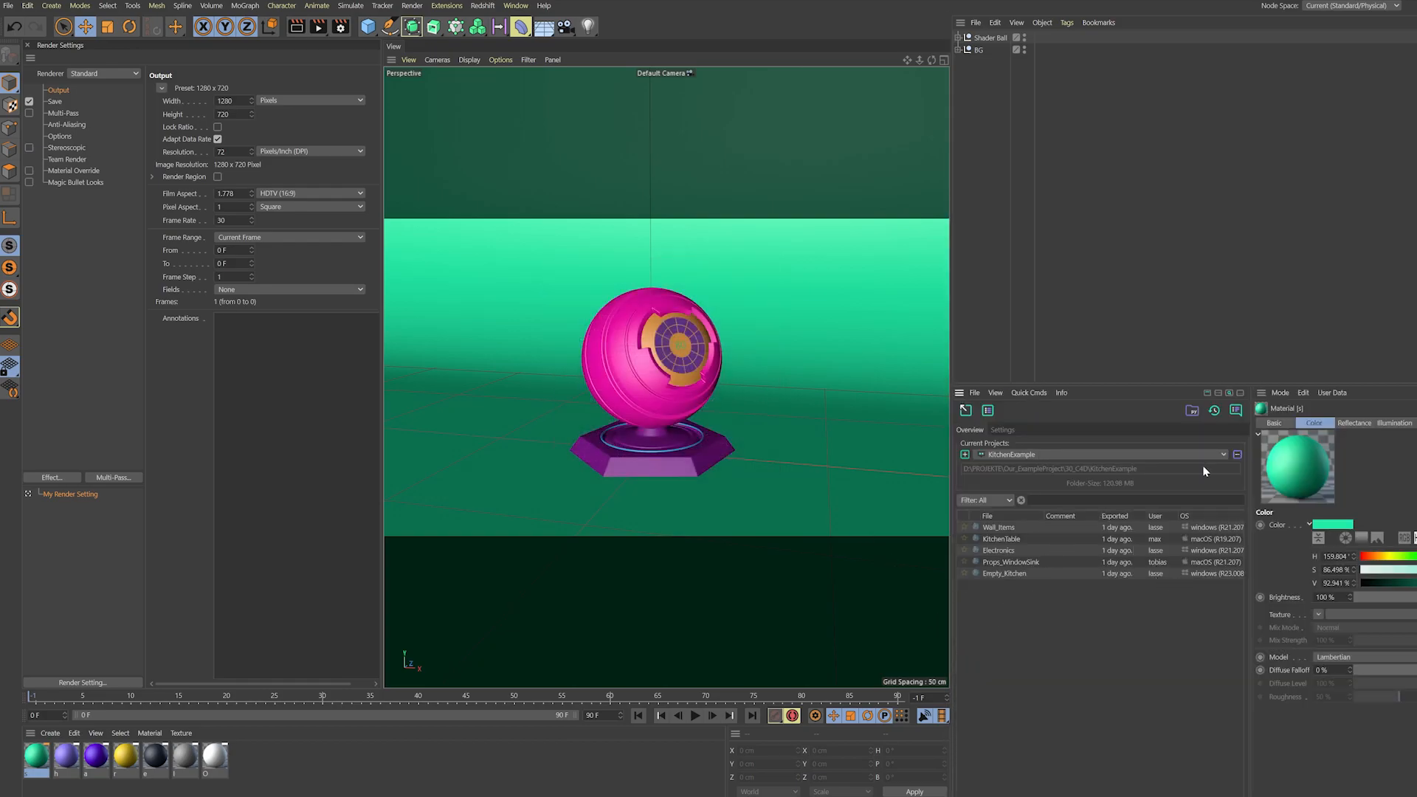
- Hide the shareIO panel's icon bar, folder information and filter bar, and shrink the docked panel to a compact size
click(1207, 392)
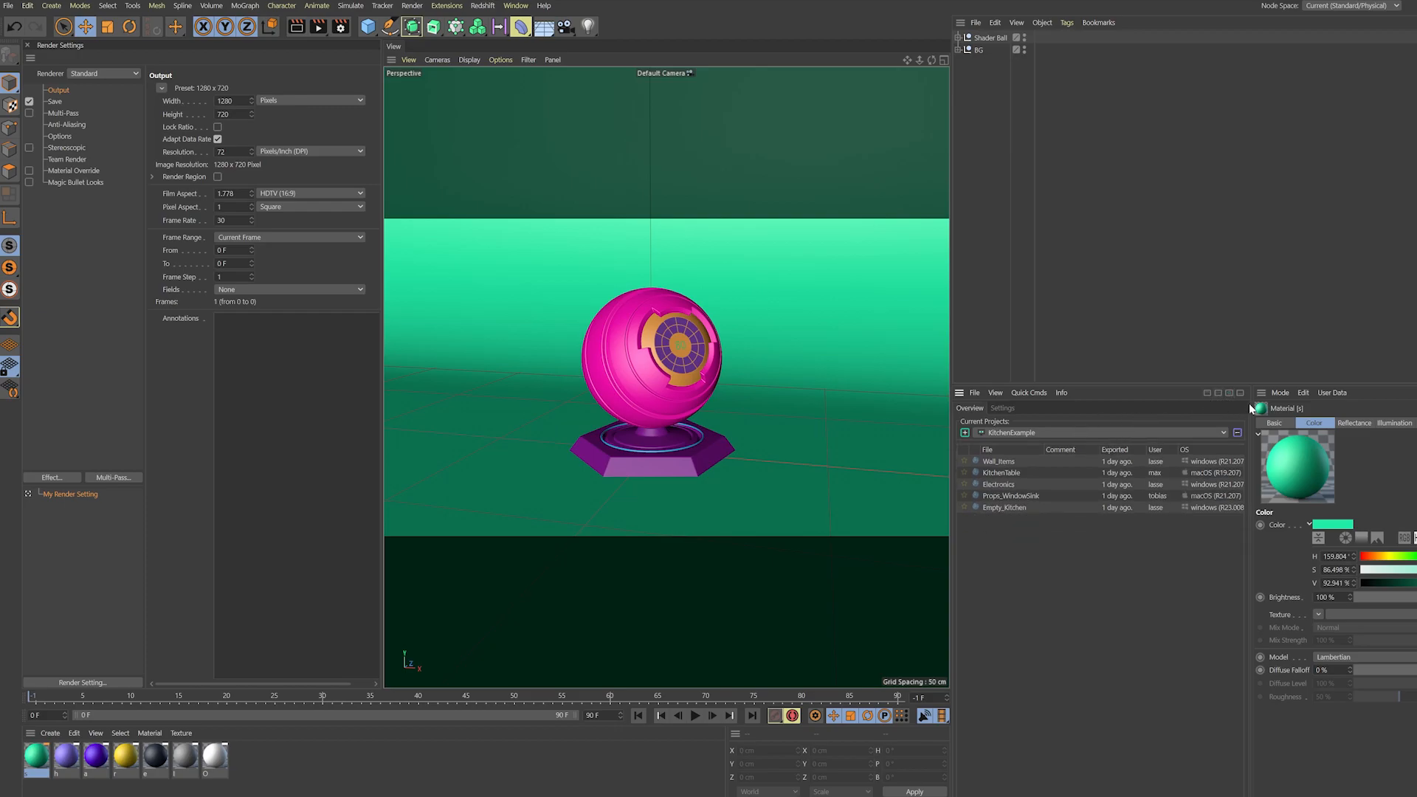
drag(1250, 405, 1030, 718)
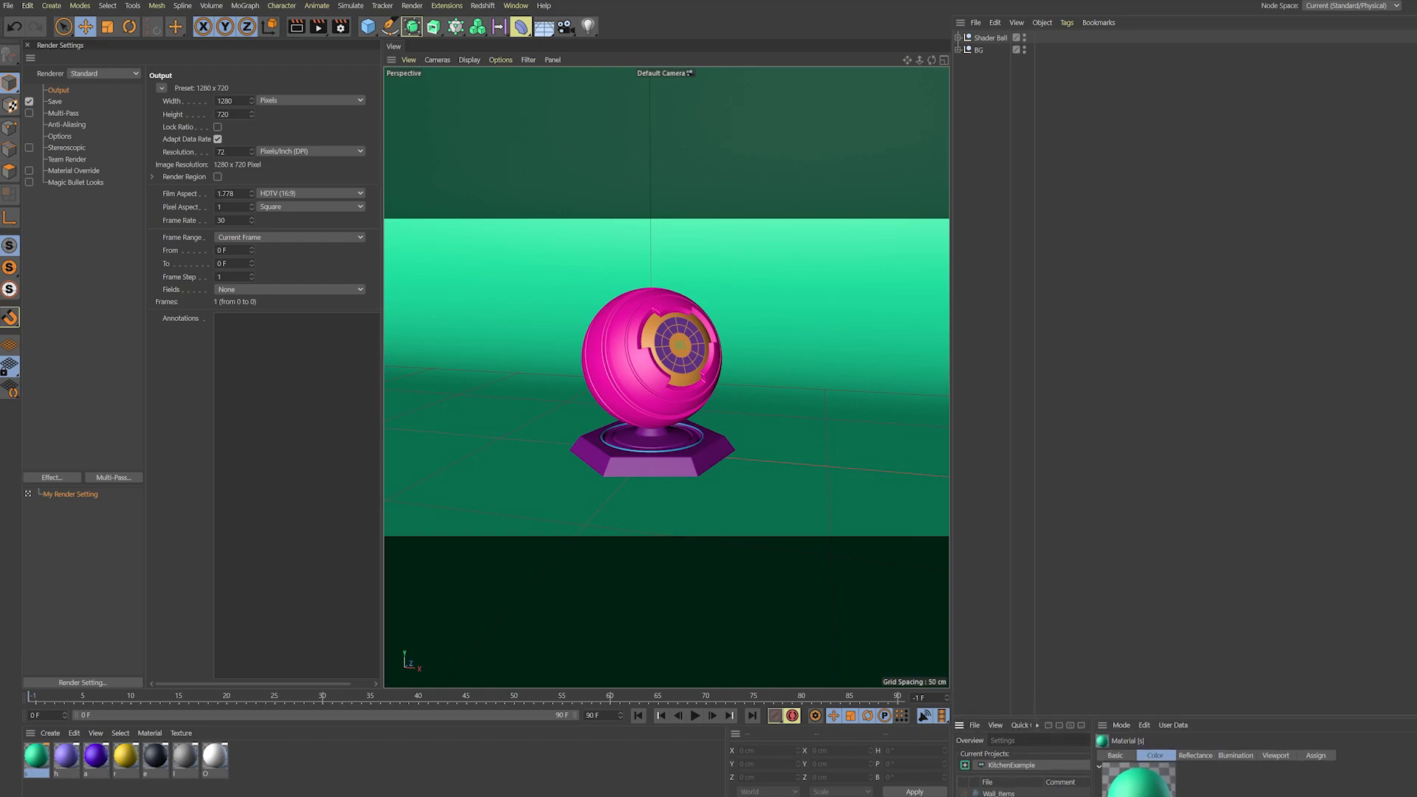
- Enlarge the docked shareIO panel in height and width so its file list shows the user and OS columns
drag(1092, 793, 1166, 786)
drag(1177, 792, 1142, 792)
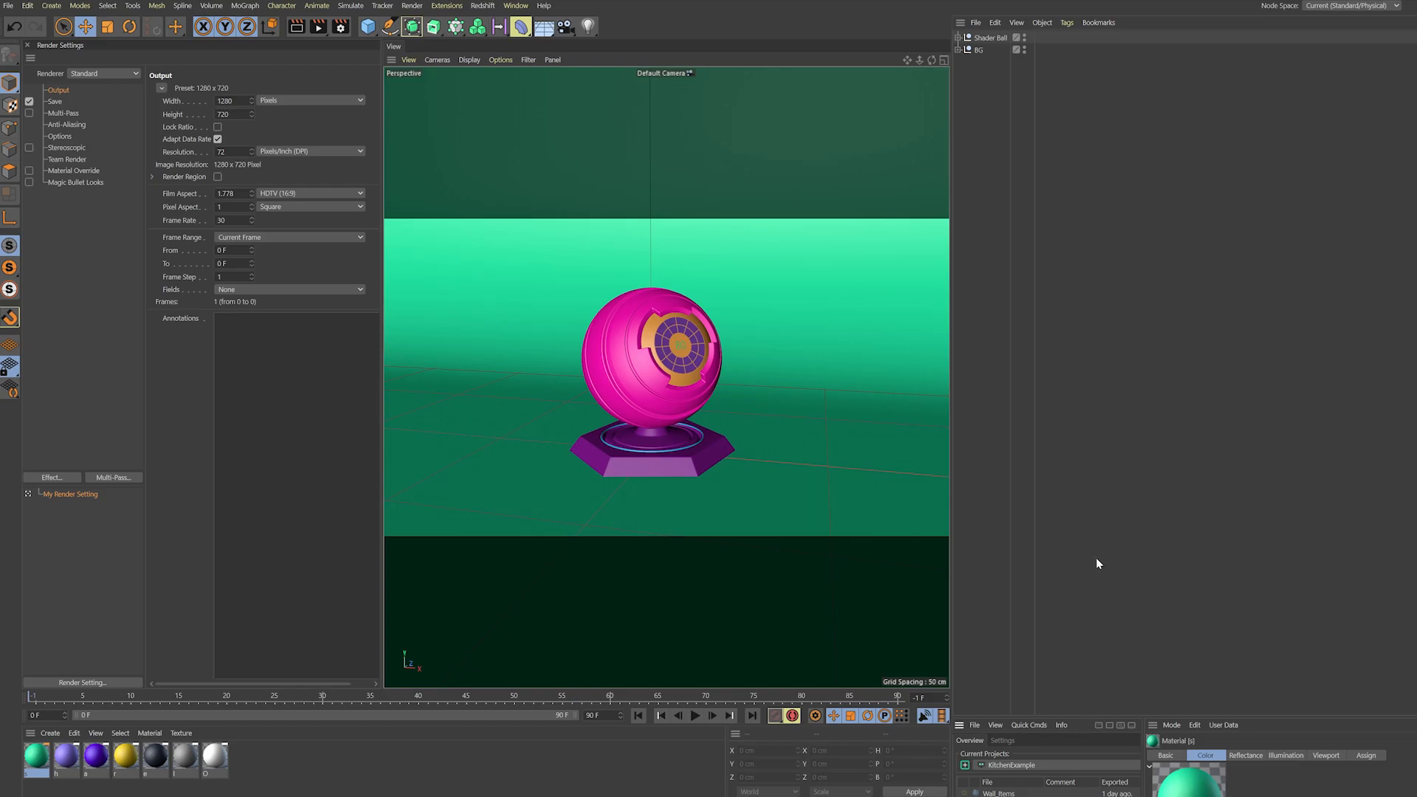
drag(1077, 717, 1077, 544)
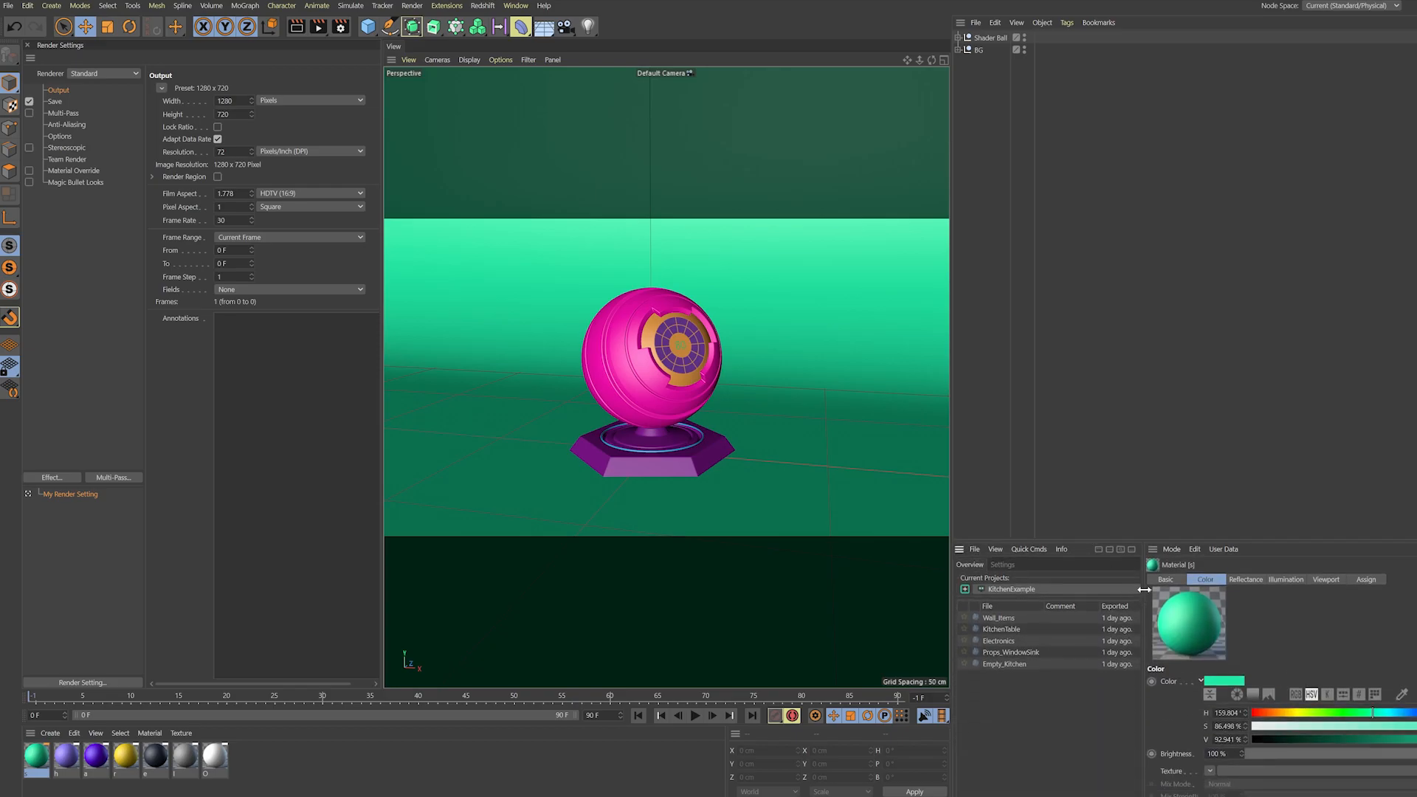
drag(1143, 590, 1214, 588)
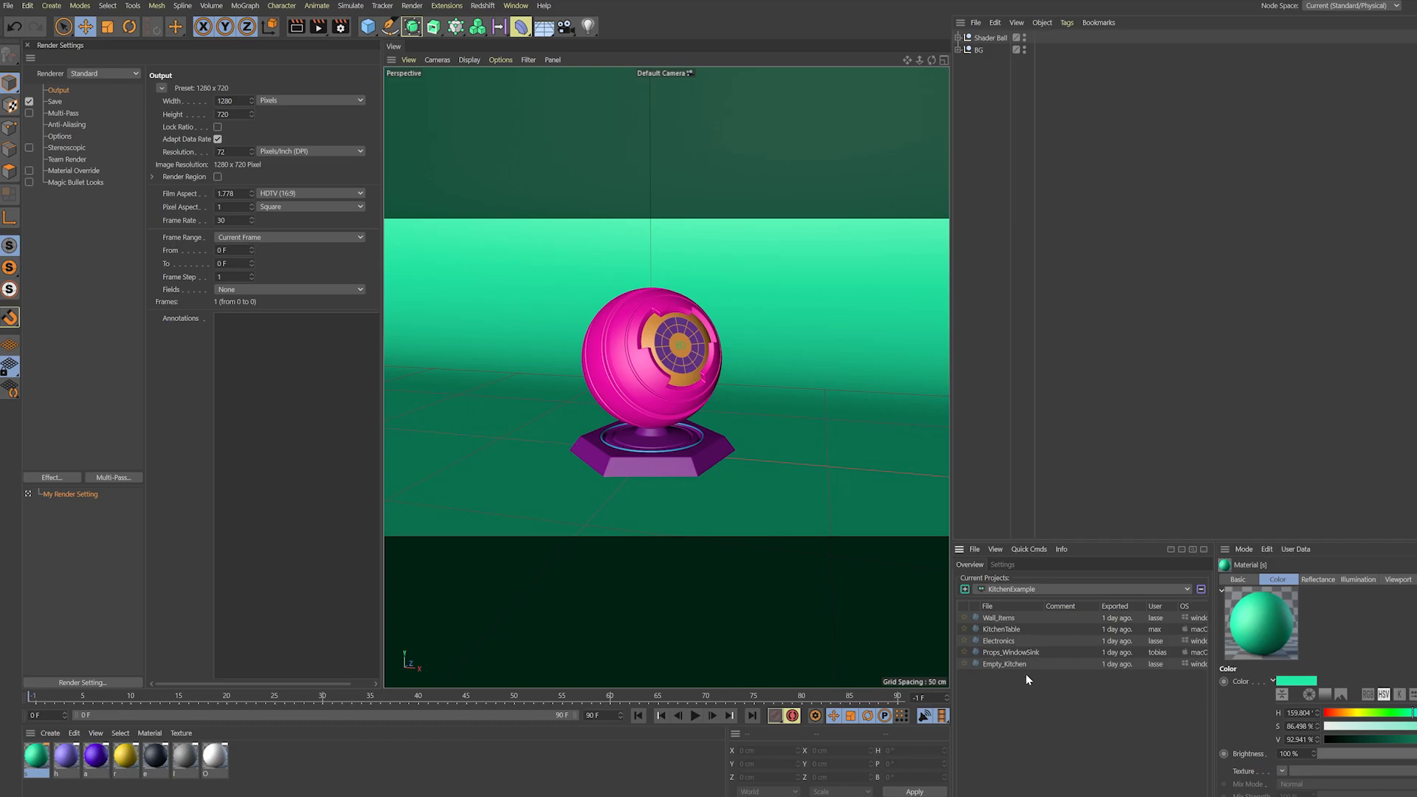
- Load the Empty_Kitchen file from the KitchenExample project and view the room from a lower angle
right_click(1021, 665)
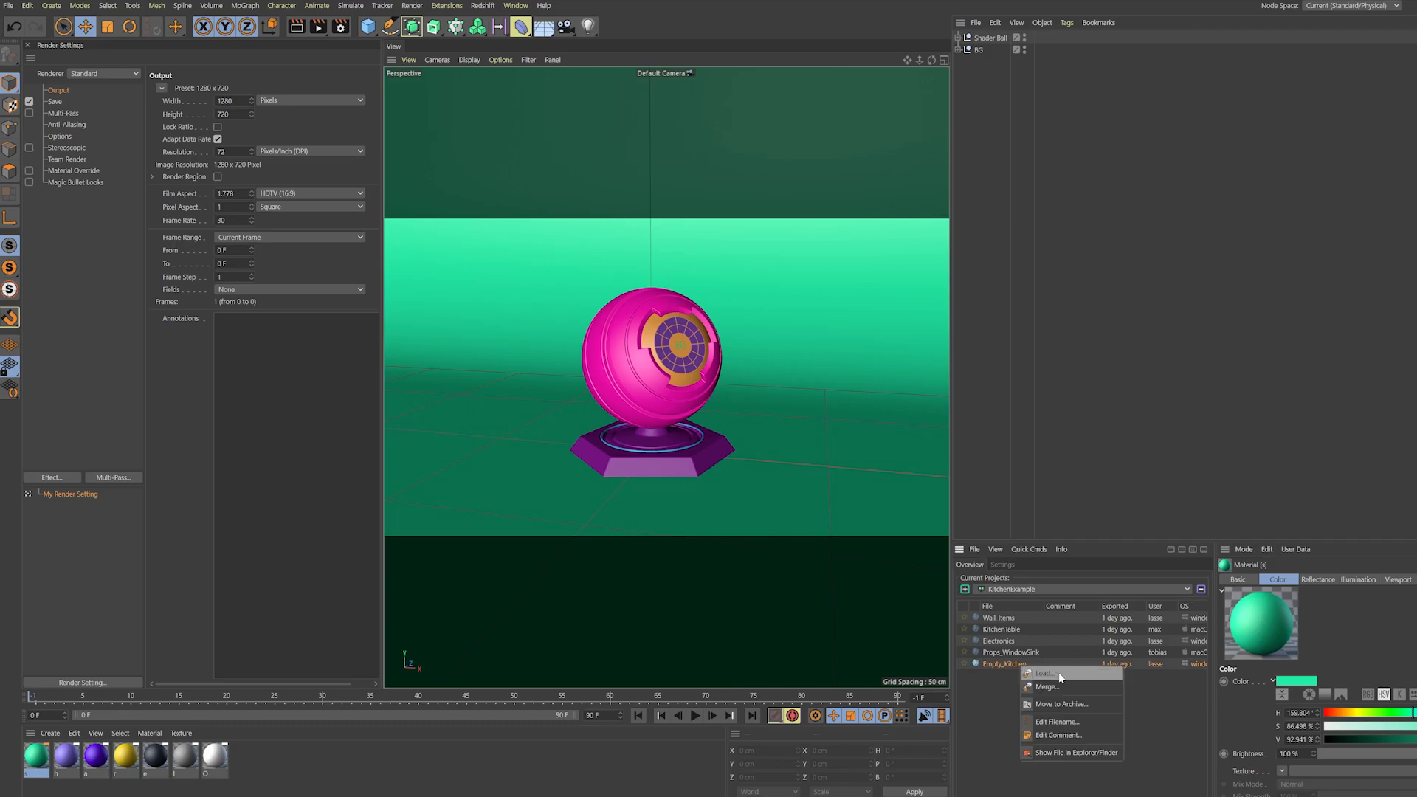
click(1063, 674)
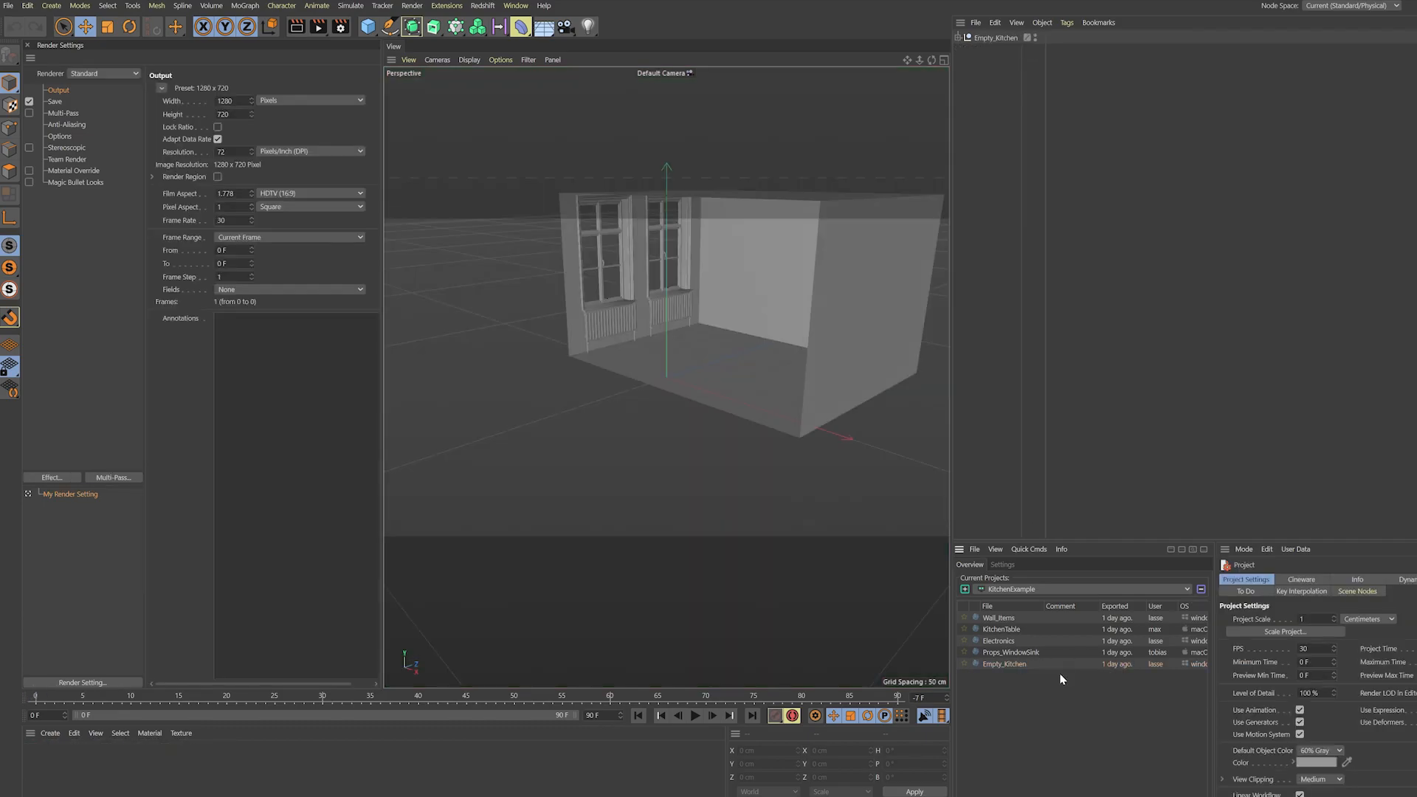
alt+drag(721, 388, 825, 540)
- Merge the Props_WindowSink file into the kitchen scene and look at the props on the windowsill
right_click(1024, 655)
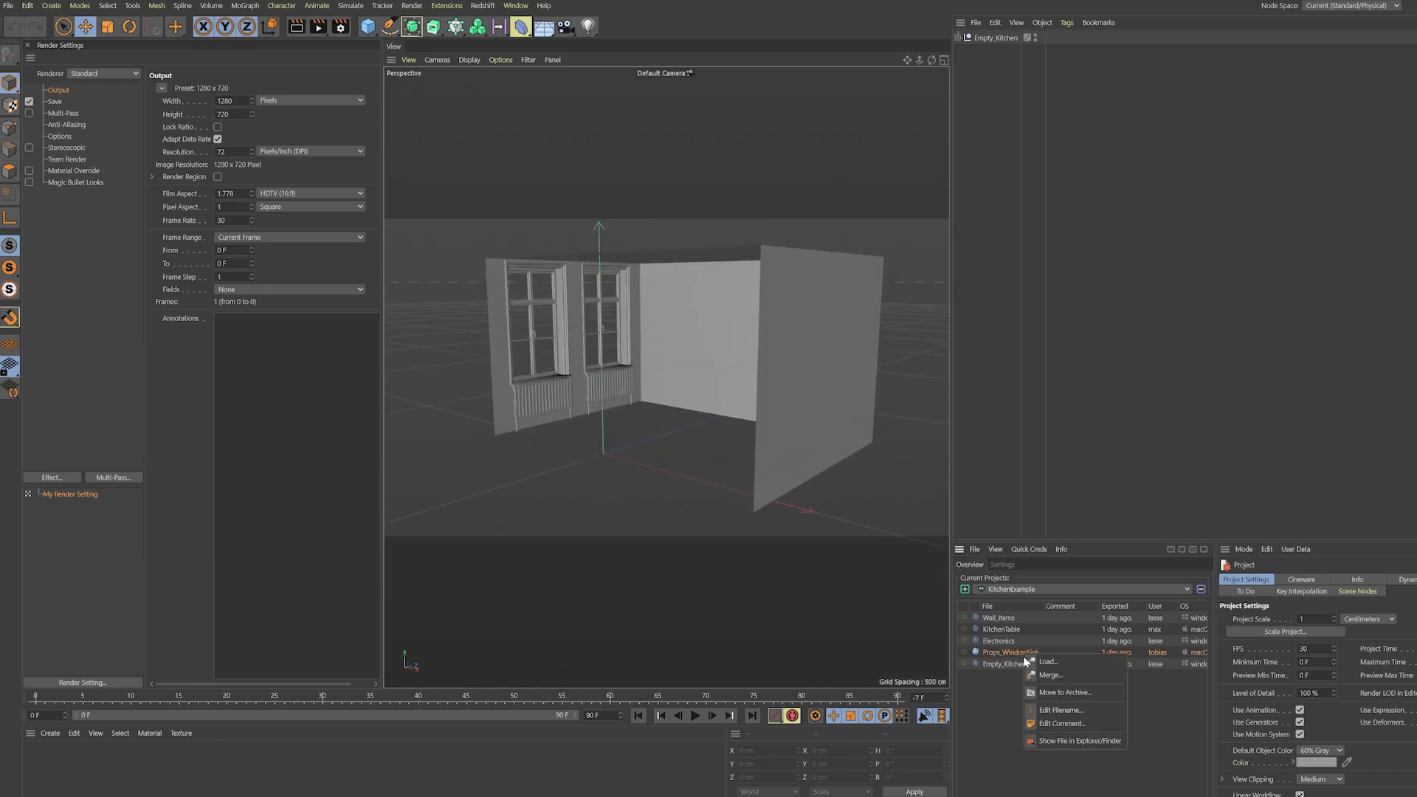
click(1063, 677)
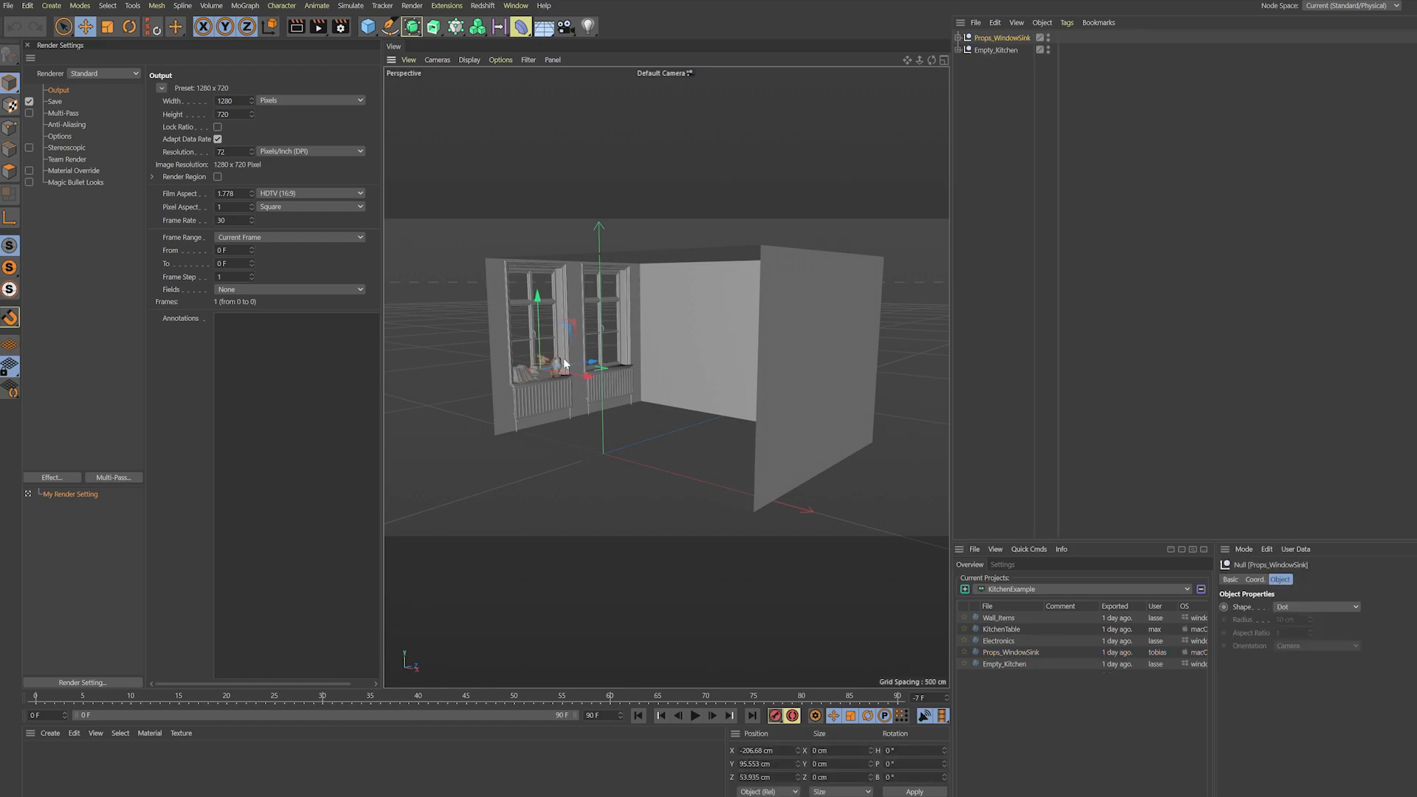
alt+drag(564, 364, 653, 383)
alt+right_drag(653, 384, 771, 463)
- Merge the Electronics file into the kitchen scene and delete its three loose objects again
right_click(1010, 641)
click(1039, 664)
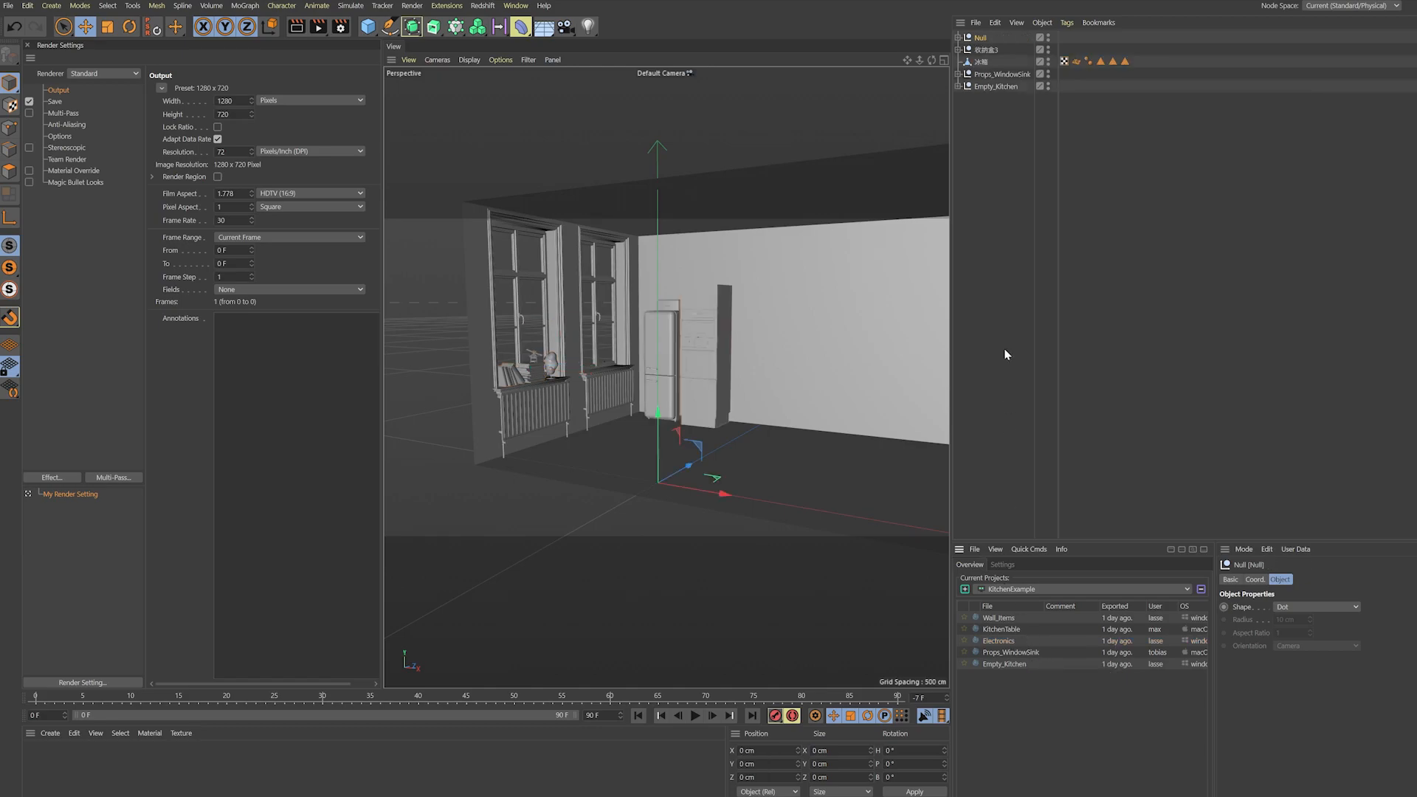
shift+click(981, 61)
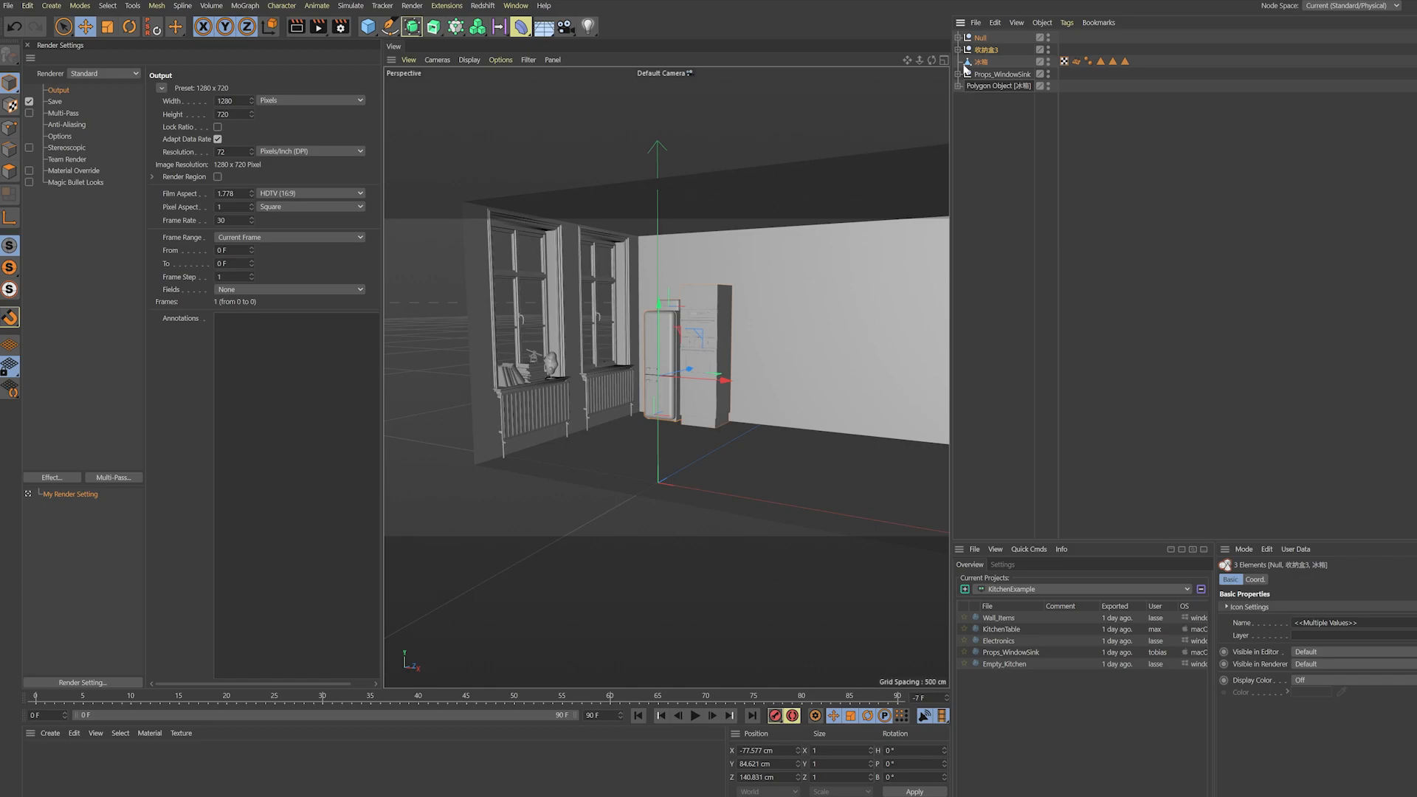
key(Delete)
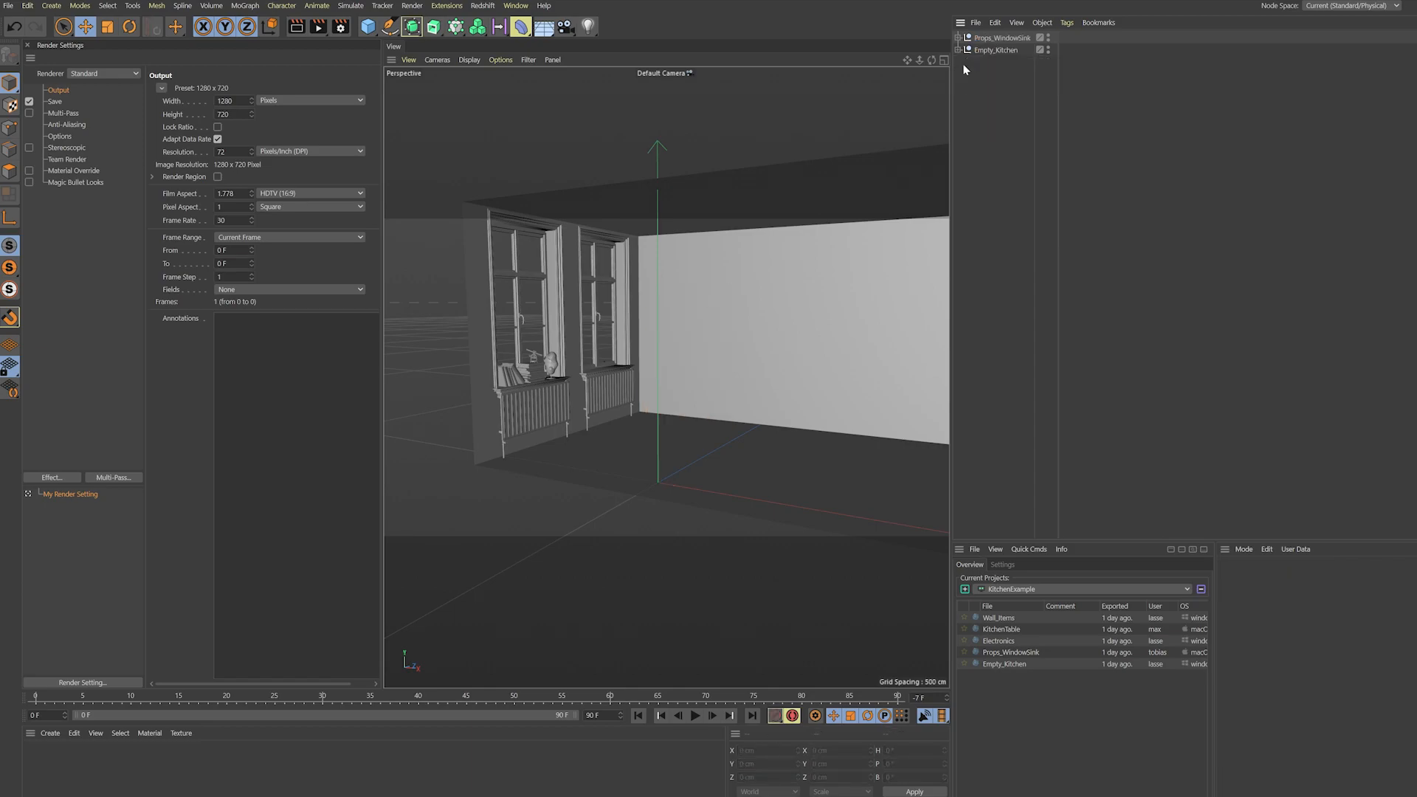
- Load the Electronics file as its own project and select all three of its objects for inspection
right_click(1012, 642)
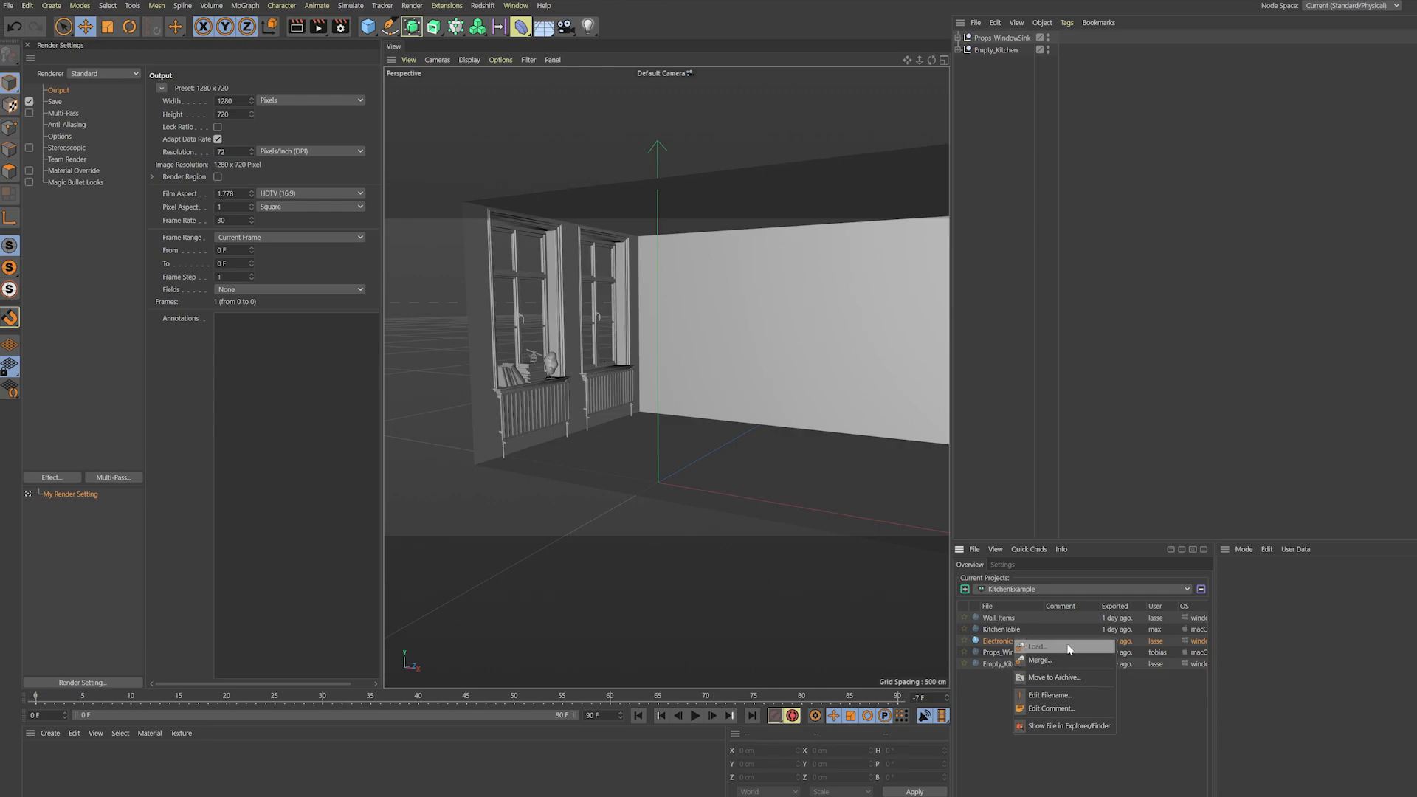
click(998, 691)
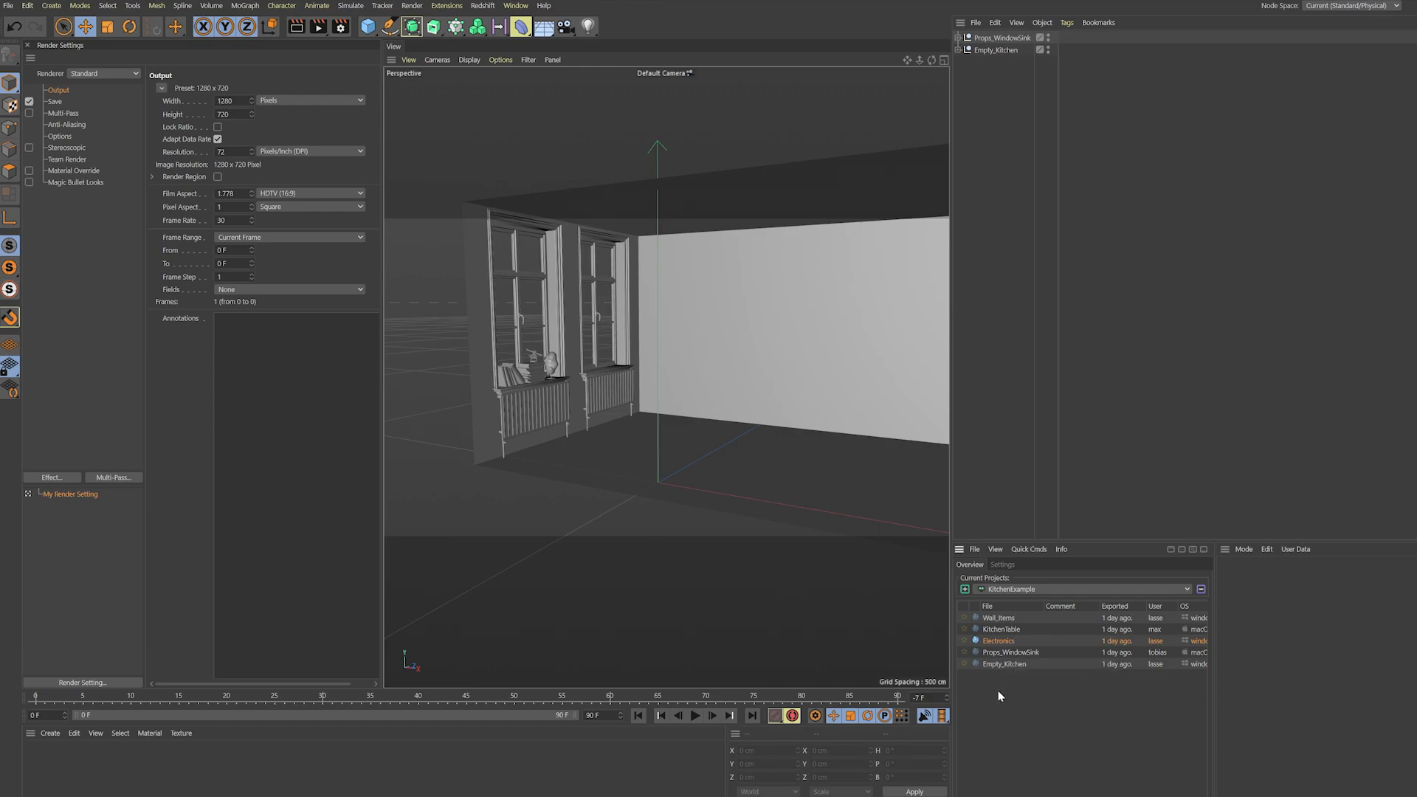
alt+click(1011, 642)
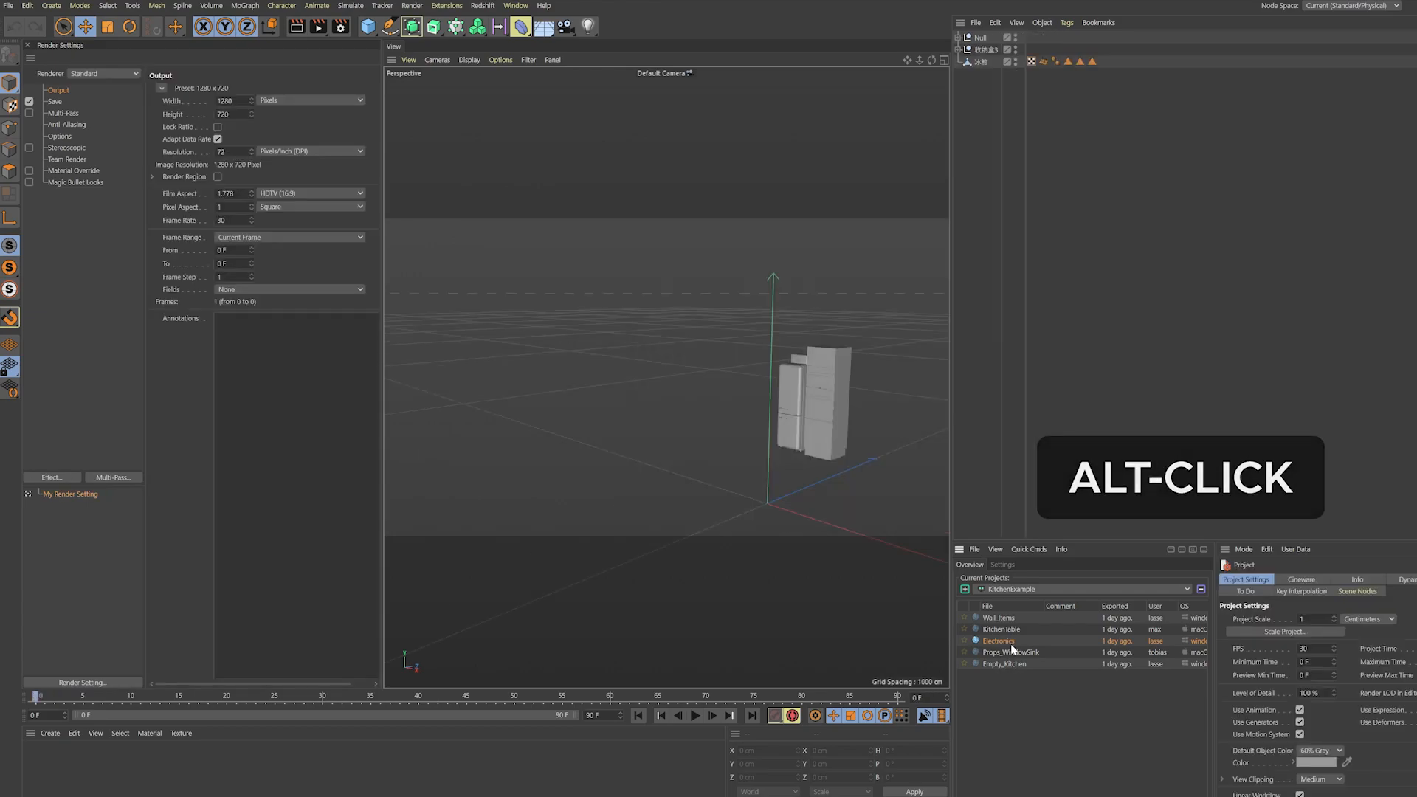
alt+drag(824, 408, 843, 402)
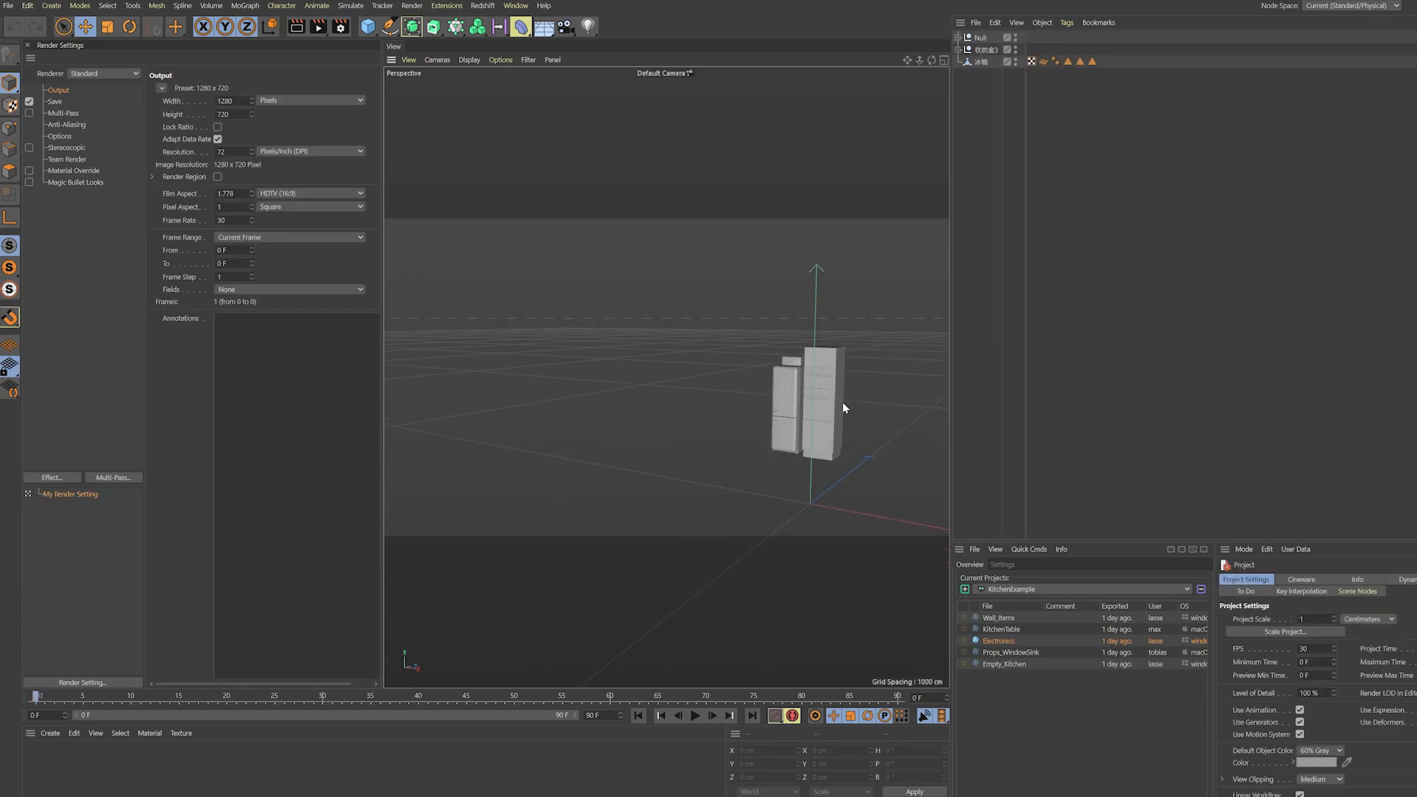
alt+middle_drag(867, 425, 726, 399)
scroll(726, 399, up, 5)
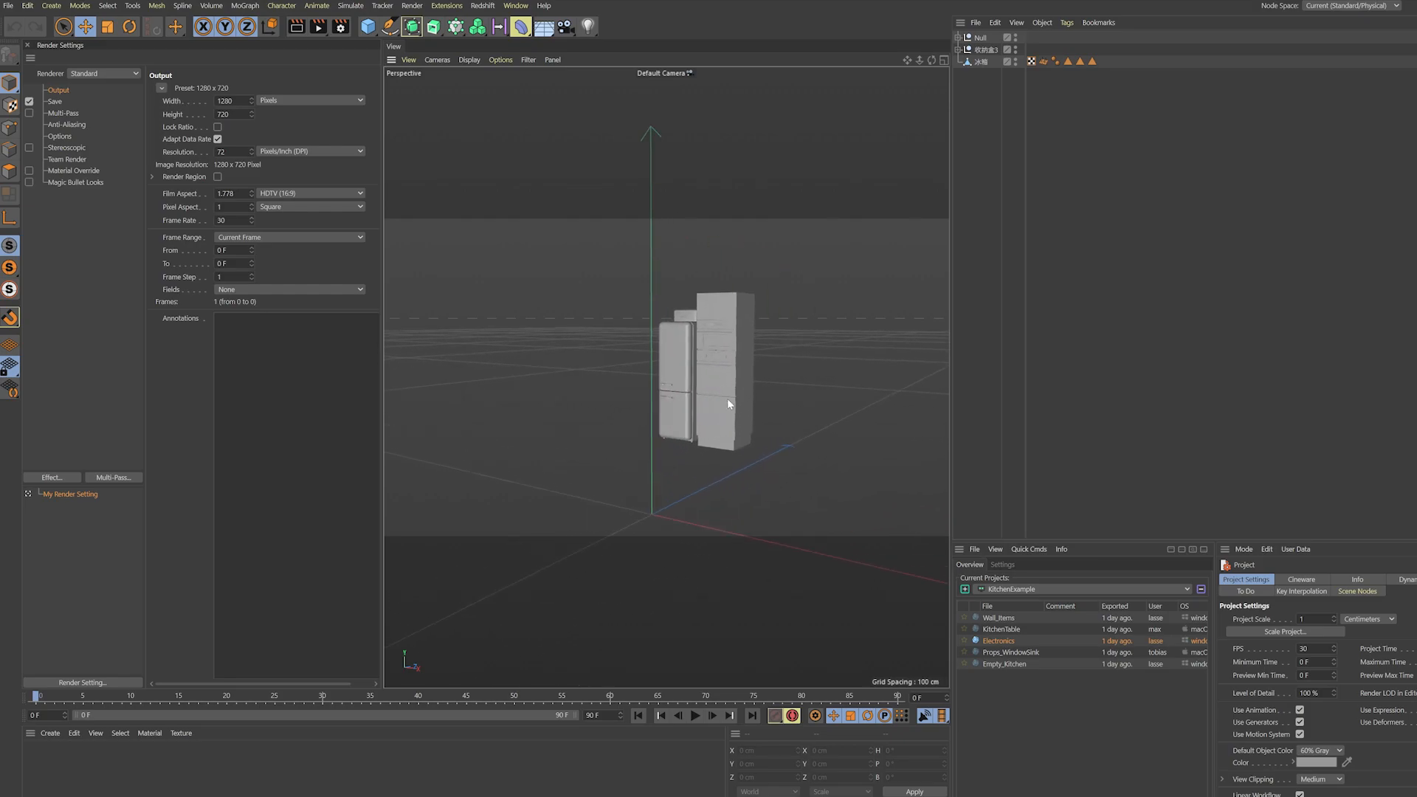
click(985, 143)
drag(987, 108, 983, 55)
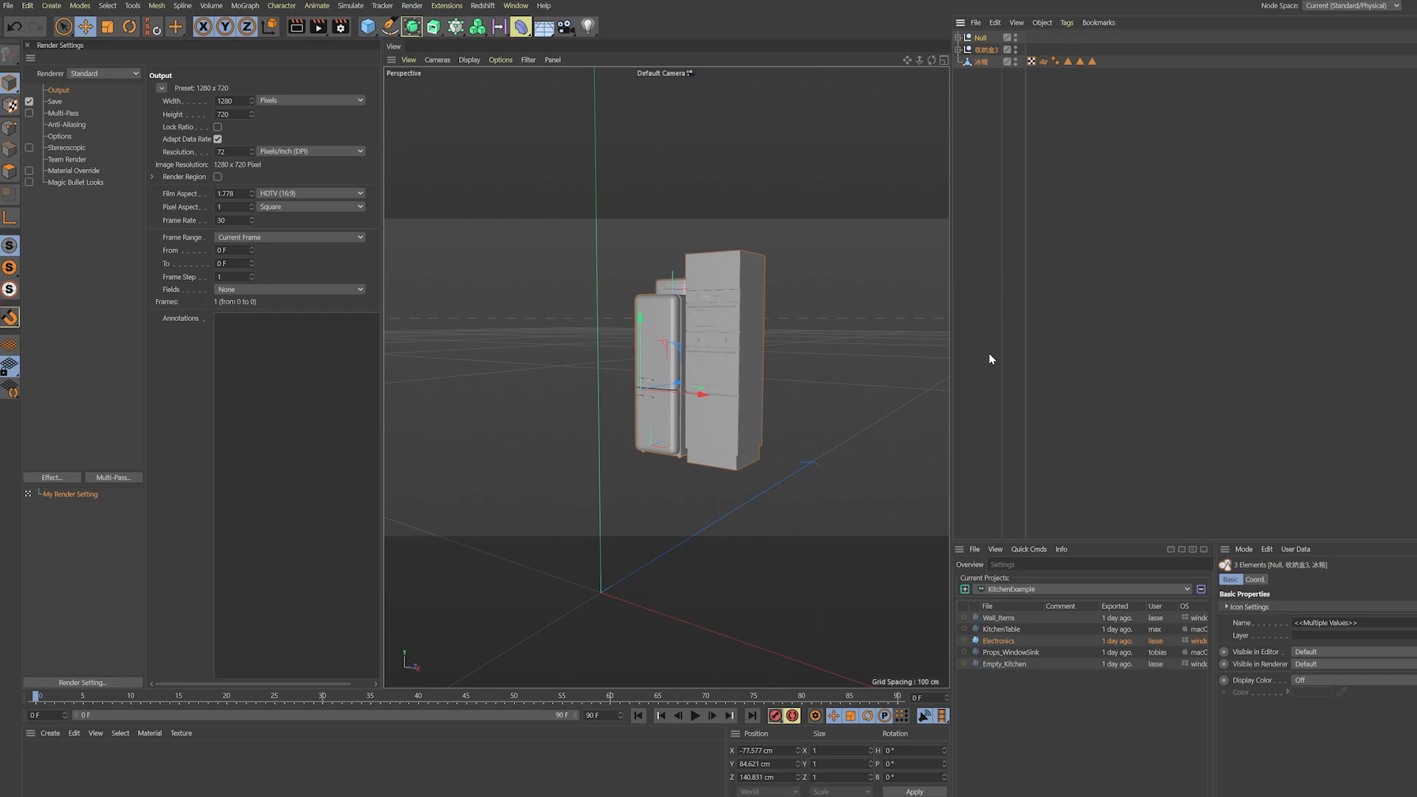
- Switch back to the open kitchen project containing Props_WindowSink and Empty_Kitchen
key(v)
mouse_move(1001, 416)
click(1004, 444)
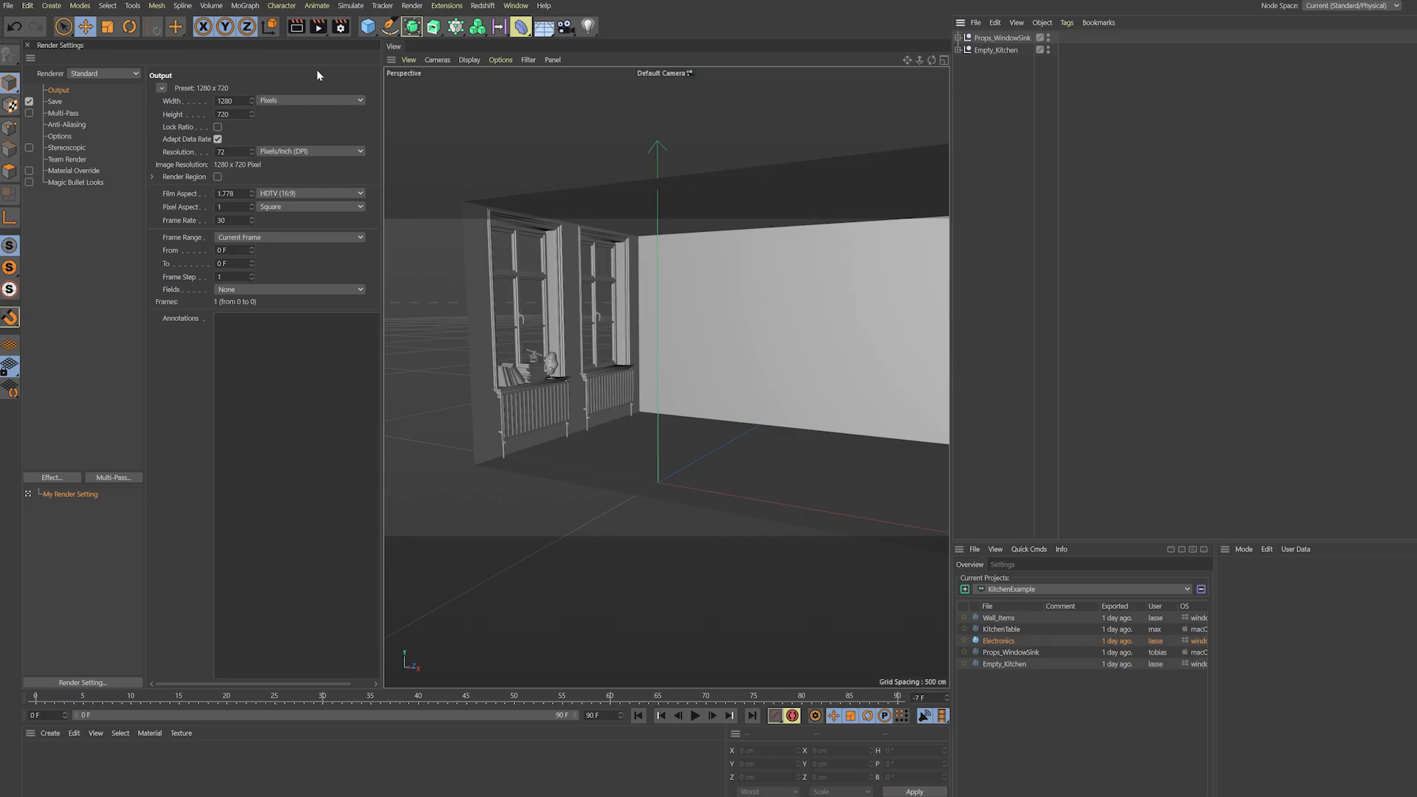
- Add a null object to the kitchen scene and rename it Electronics
drag(372, 34, 402, 46)
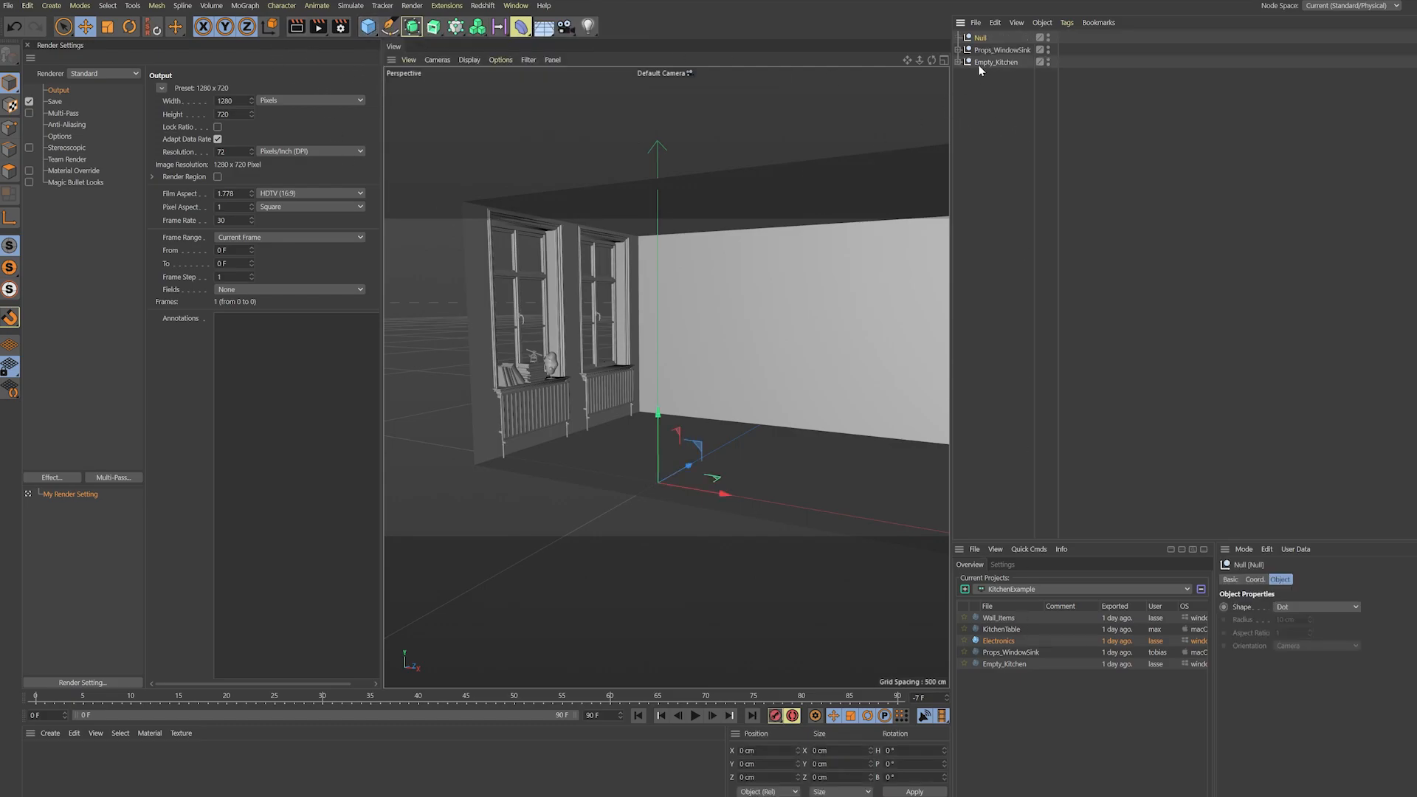
double_click(982, 40)
text(Electron)
key(BackSpace)
key(BackSpace)
key(BackSpace)
key(BackSpace)
text(nics)
key(Return)
- Merge the Electronics file as children of the Electronics null and check the null's hierarchy
shift+right_click(1008, 640)
click(1035, 661)
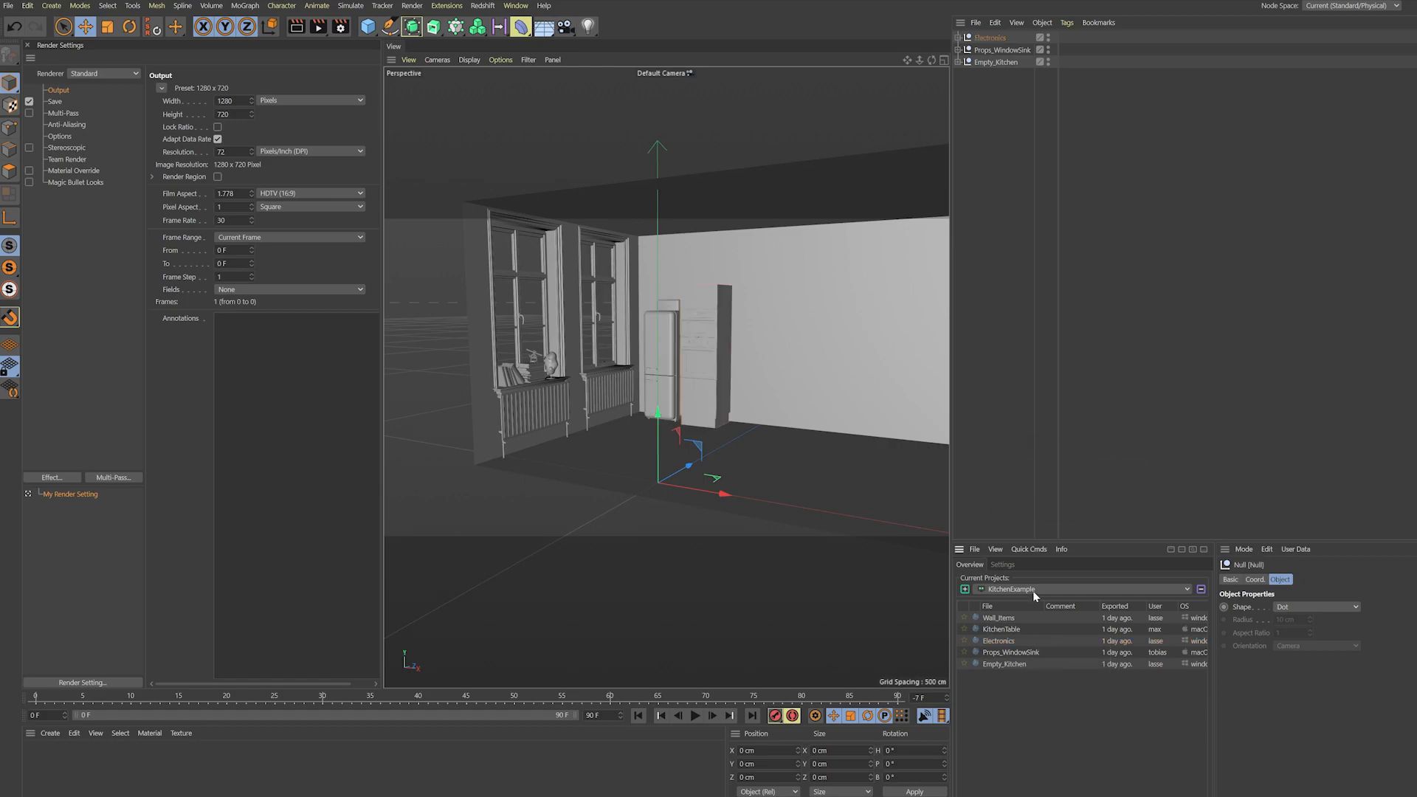
click(958, 37)
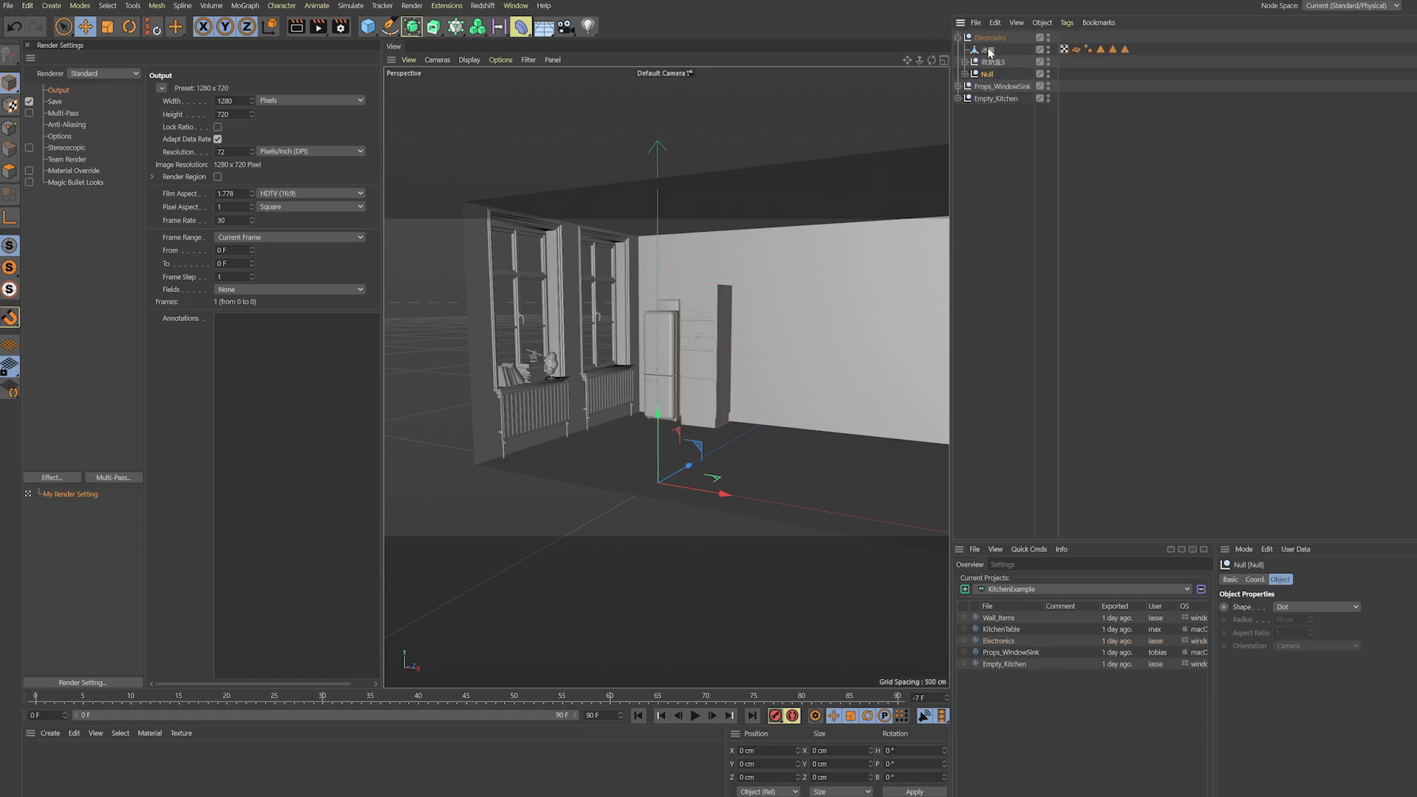
click(957, 37)
click(989, 38)
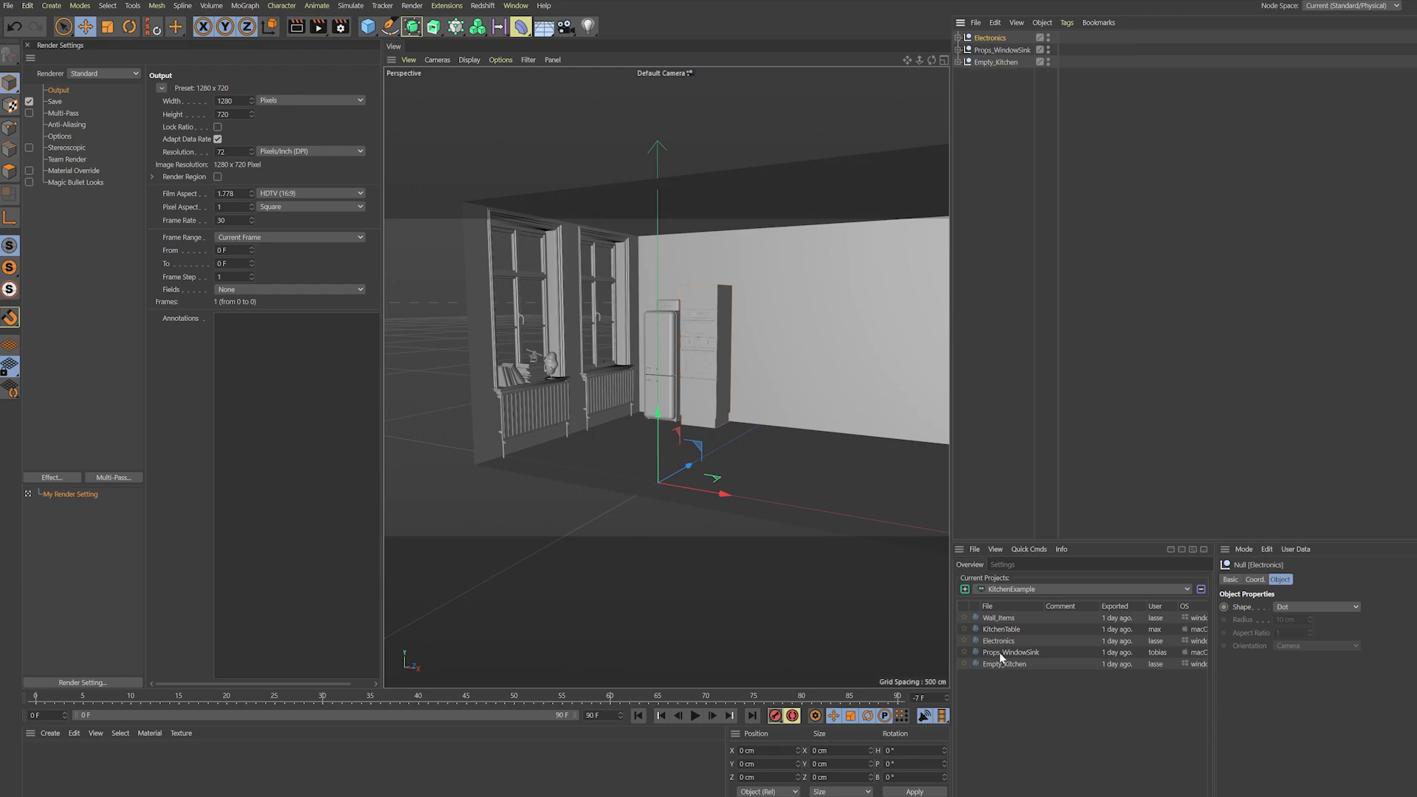
- Merge the KitchenTable and Wall_Items files into the kitchen scene
right_click(1016, 630)
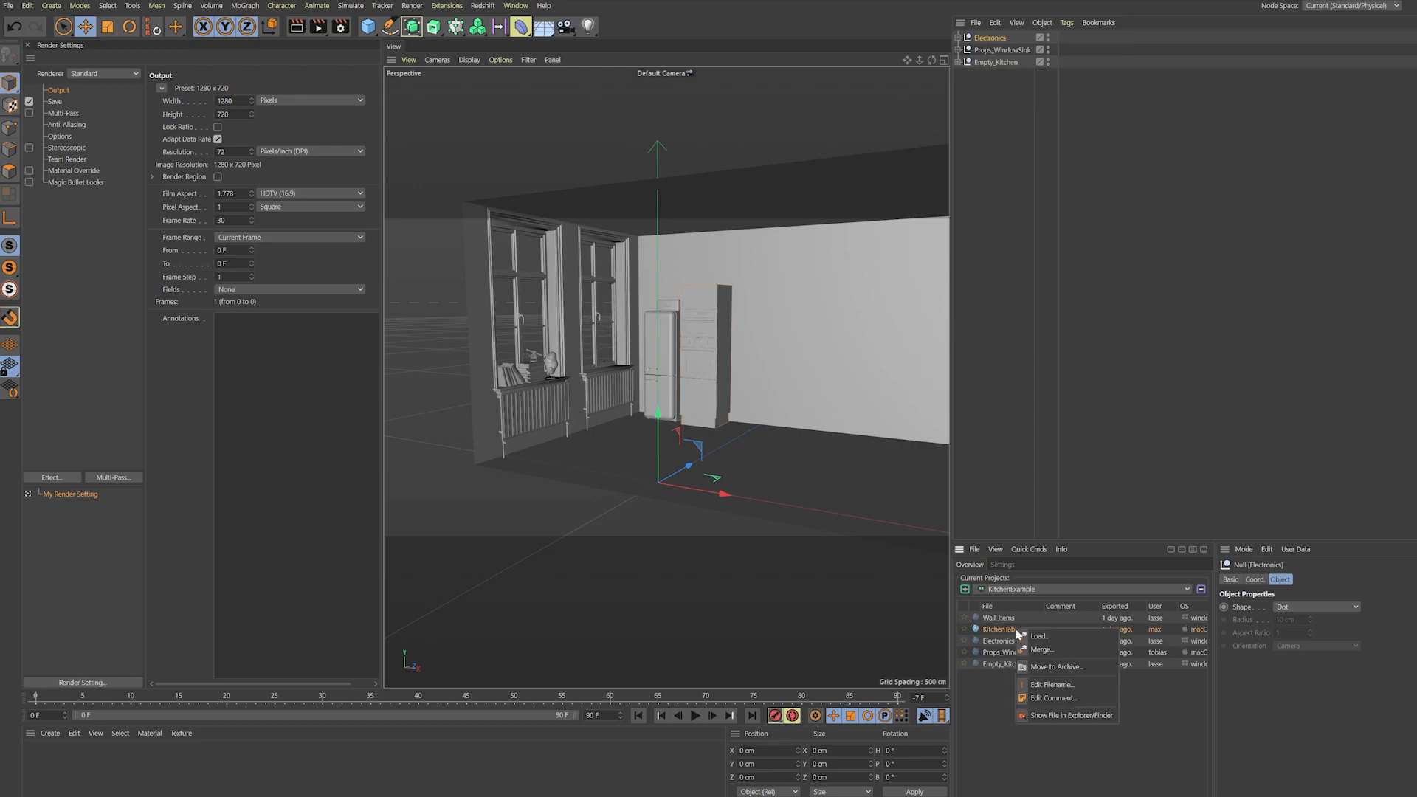
click(1001, 632)
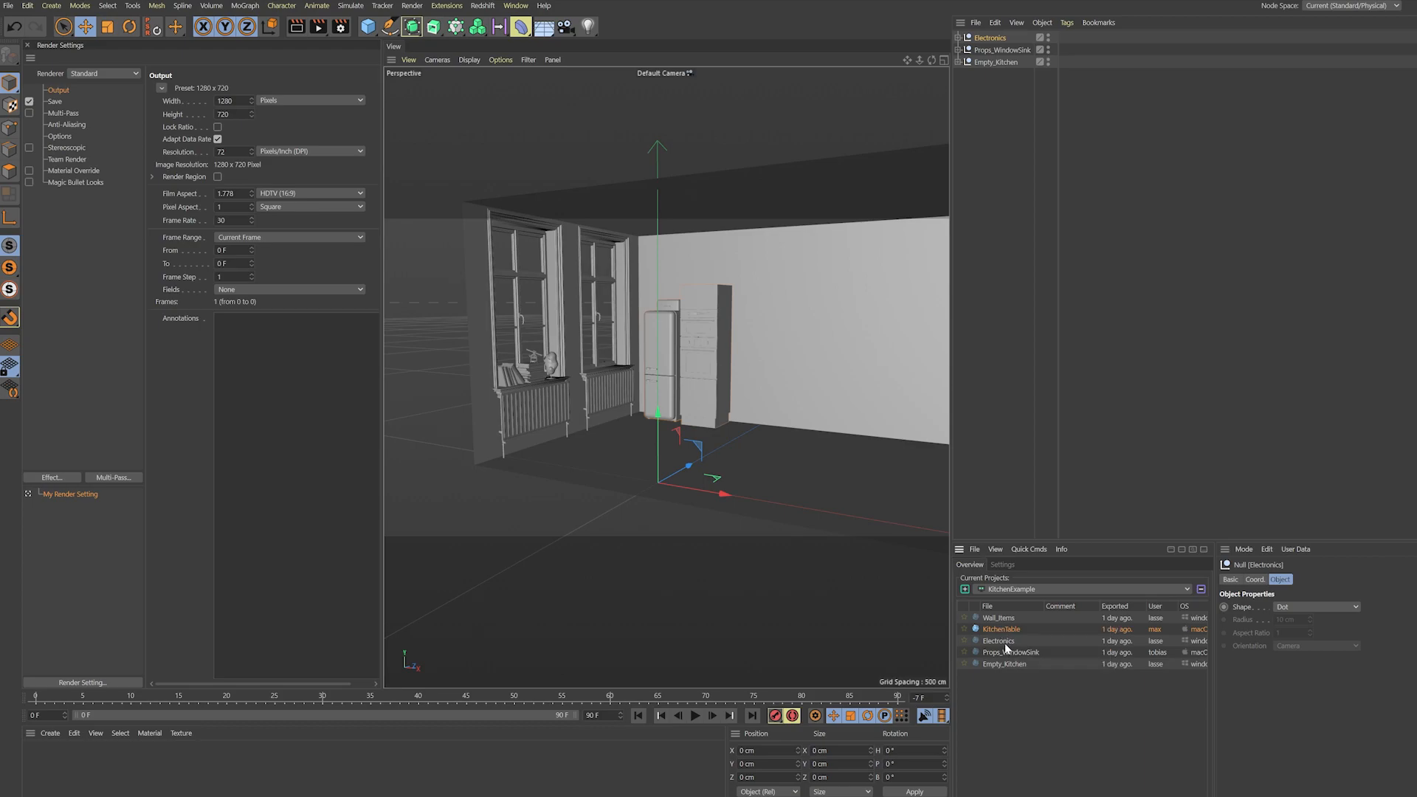
key(q)
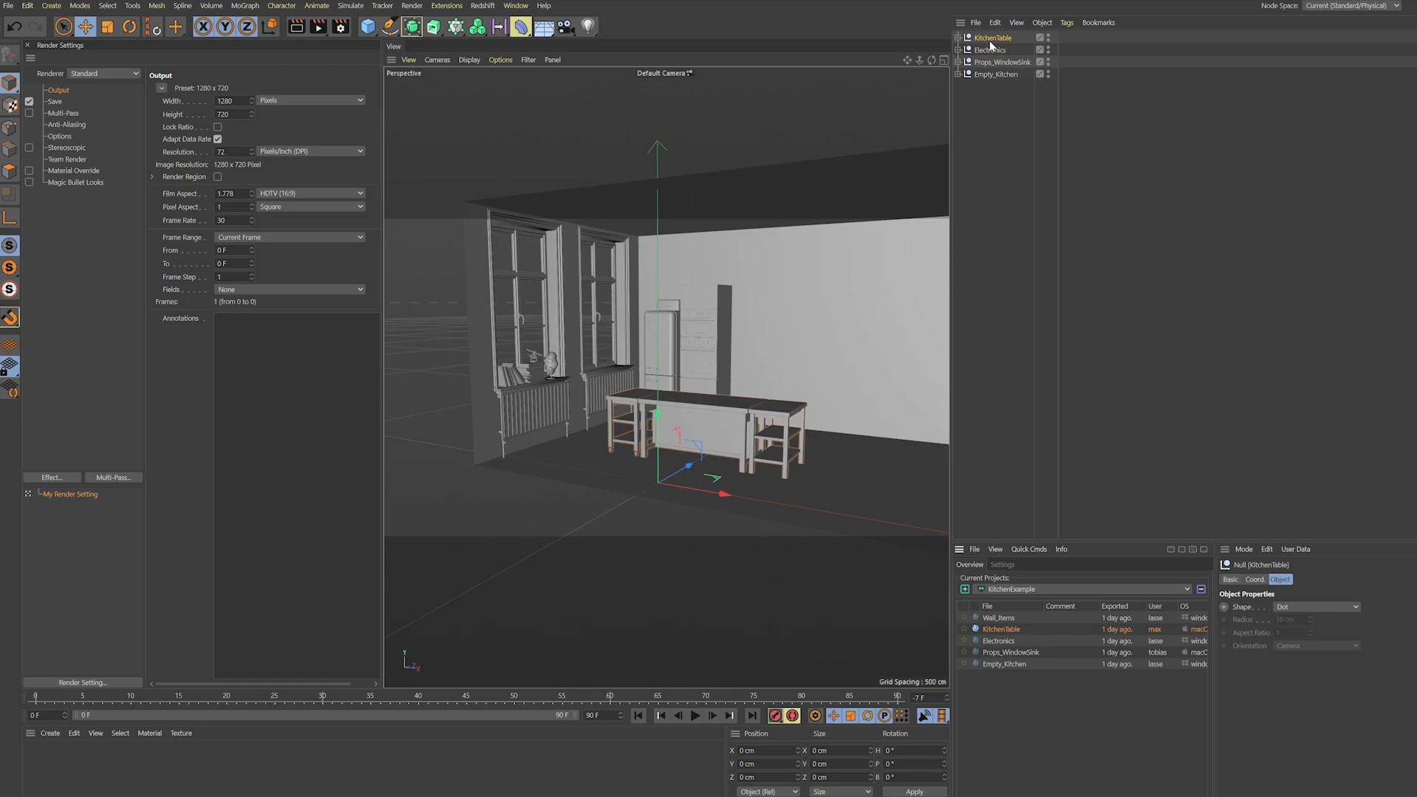
click(744, 425)
click(997, 39)
key(ctrl+q)
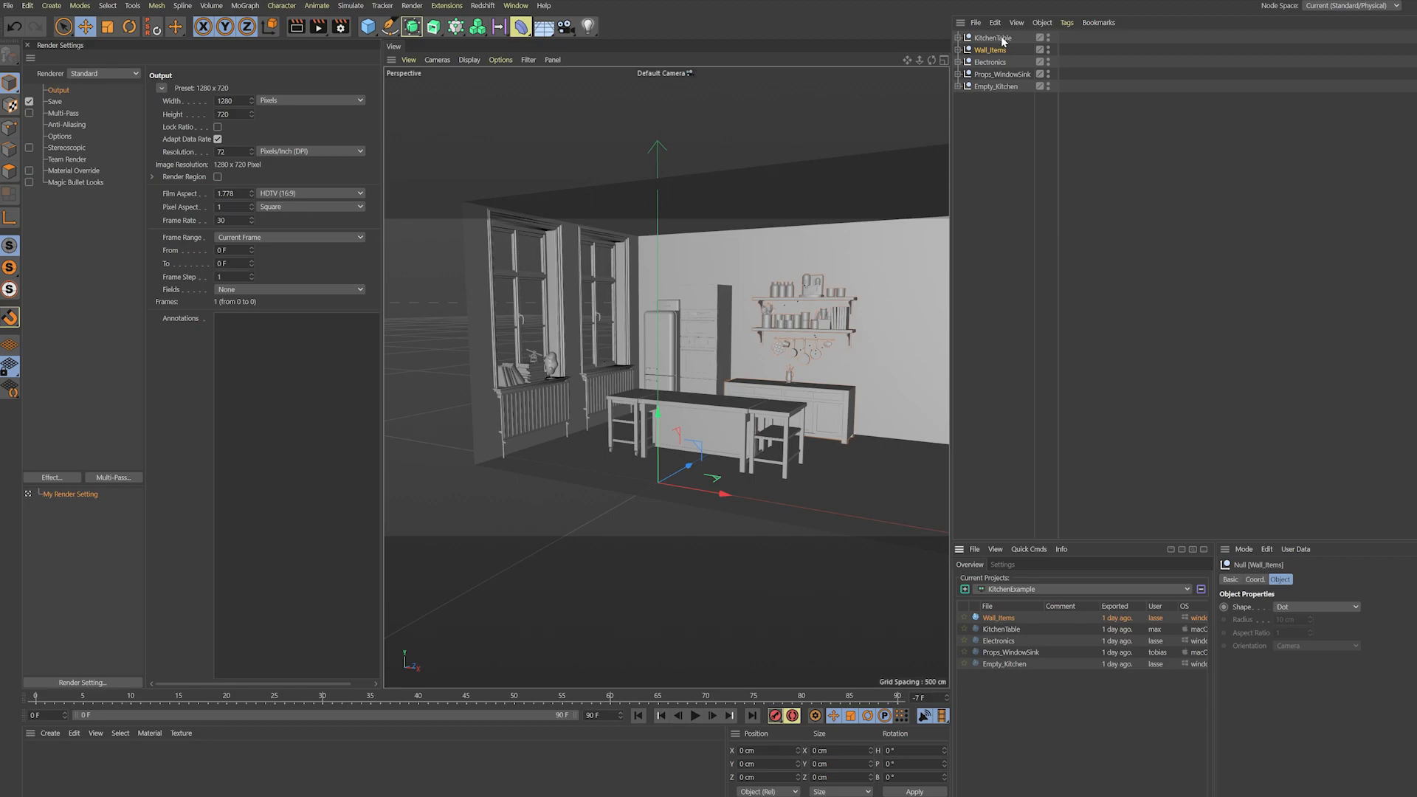
- Delete every group except Empty_Kitchen and merge Wall_Items, KitchenTable, Electronics and Props_WindowSink together in one go
drag(1025, 37, 997, 73)
key(Delete)
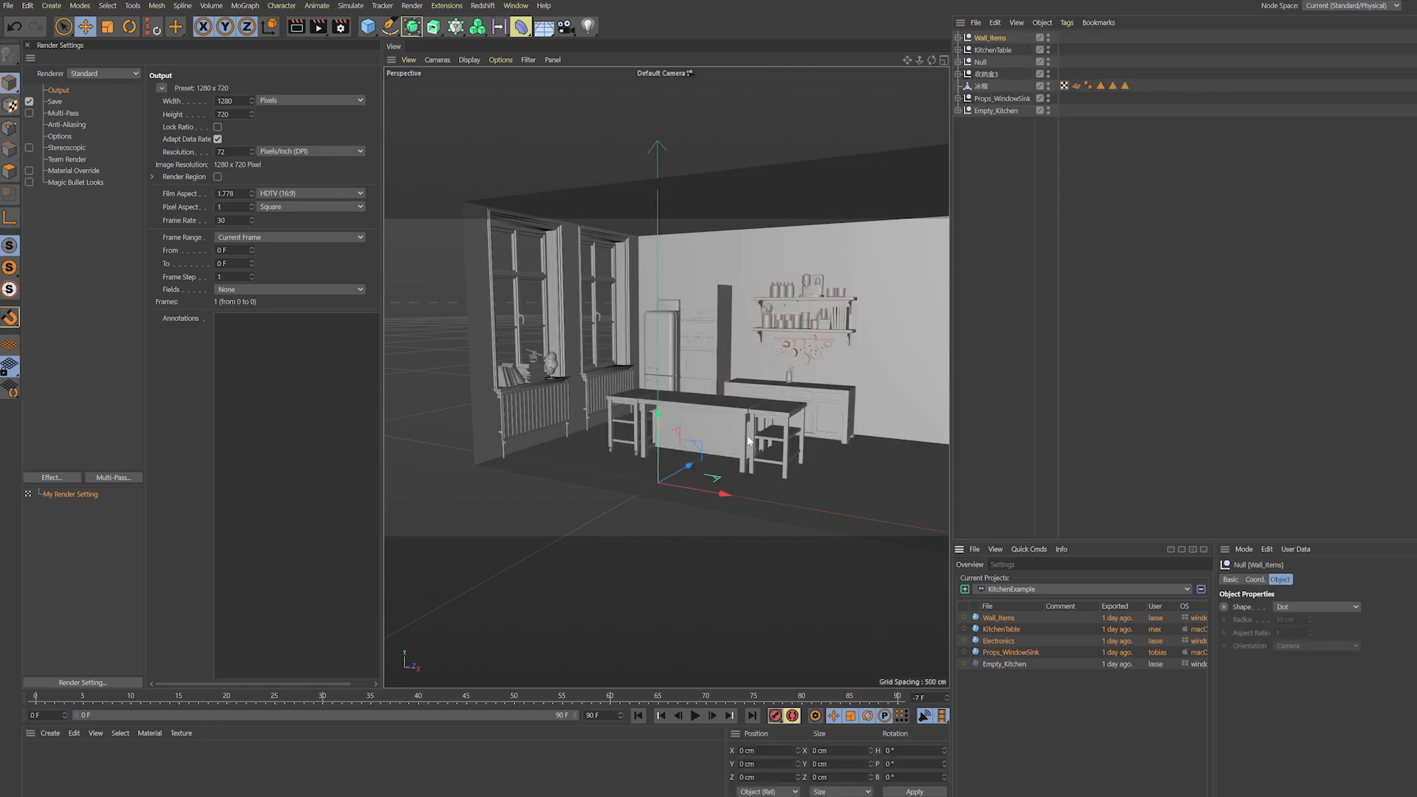
- Switch shareIO to the Getting Started project and load its 7x Materials and My Render Setting into the scene
click(1028, 589)
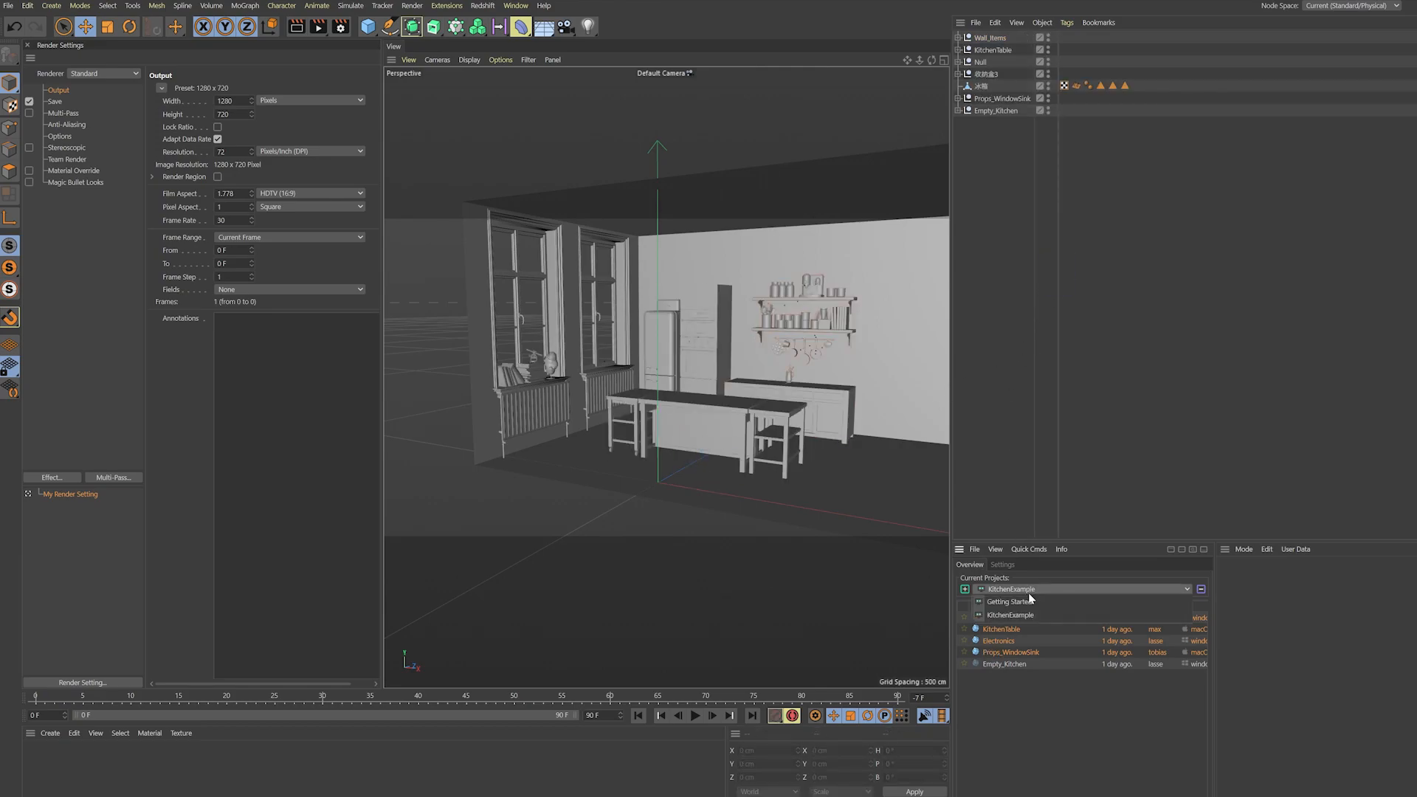
click(1032, 604)
double_click(1002, 629)
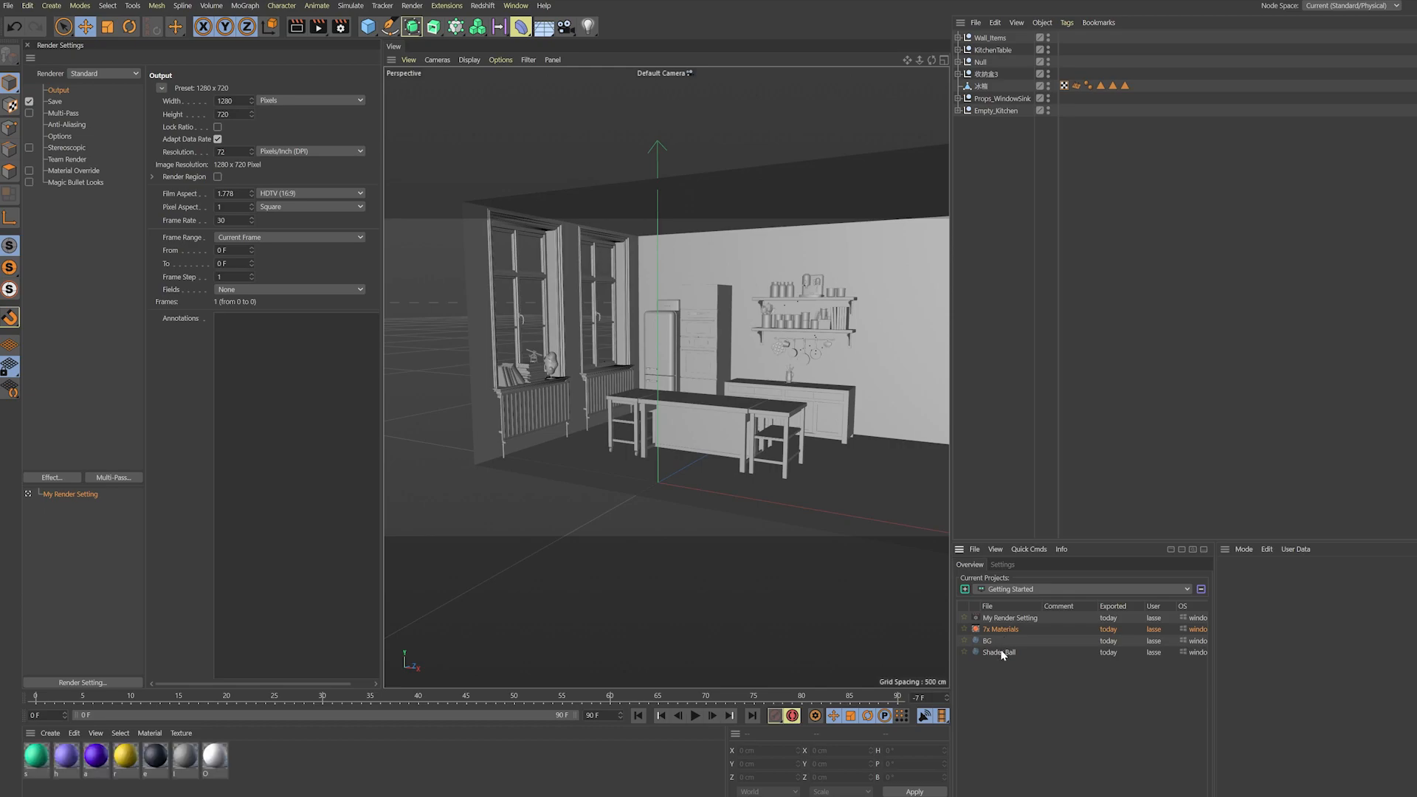
double_click(1009, 618)
drag(1057, 296, 1009, 333)
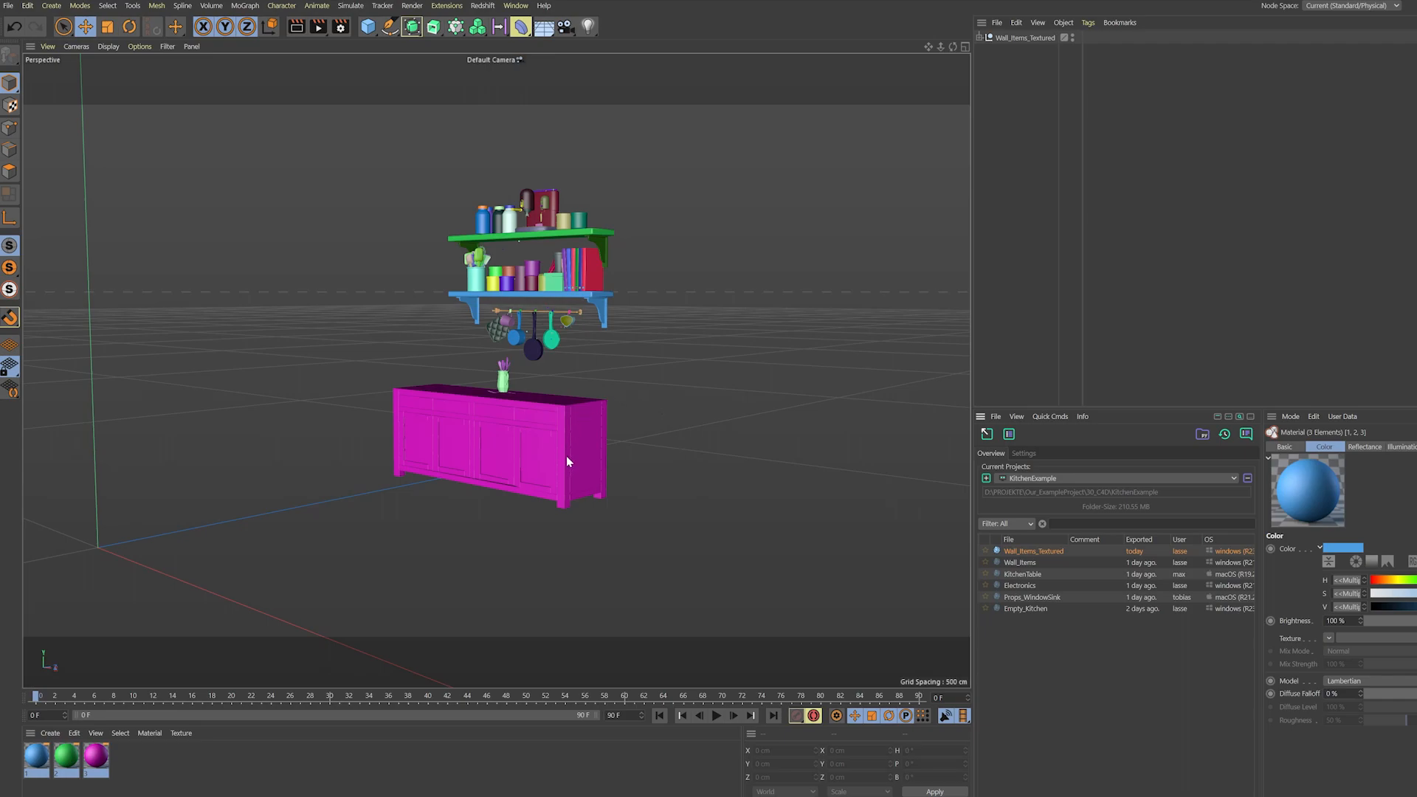
- Try merging Wall_Items_Textured into the kitchen scene without reusing the existing same-named materials, and undo the merge
scroll(561, 445, up, 3)
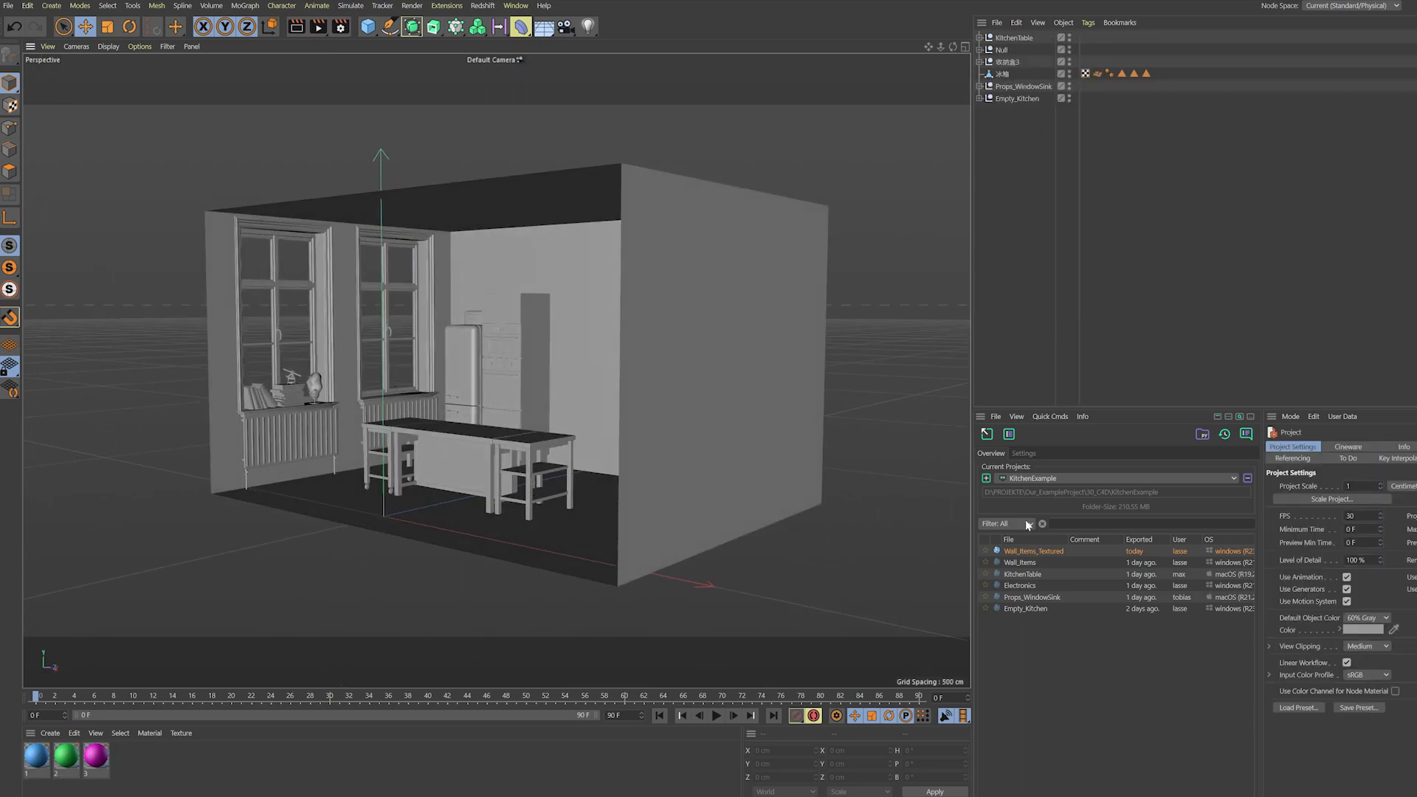
alt+drag(595, 471, 601, 486)
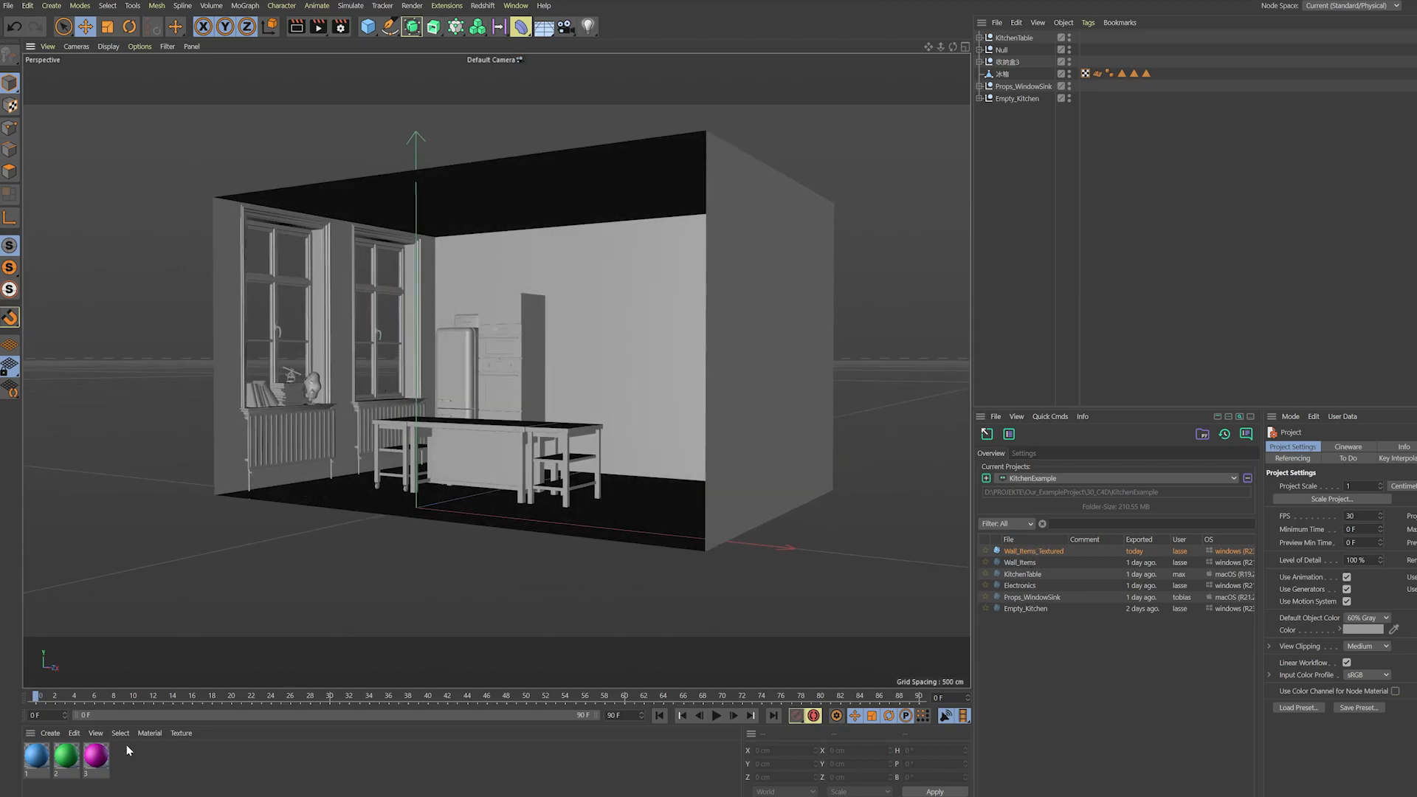
double_click(1050, 554)
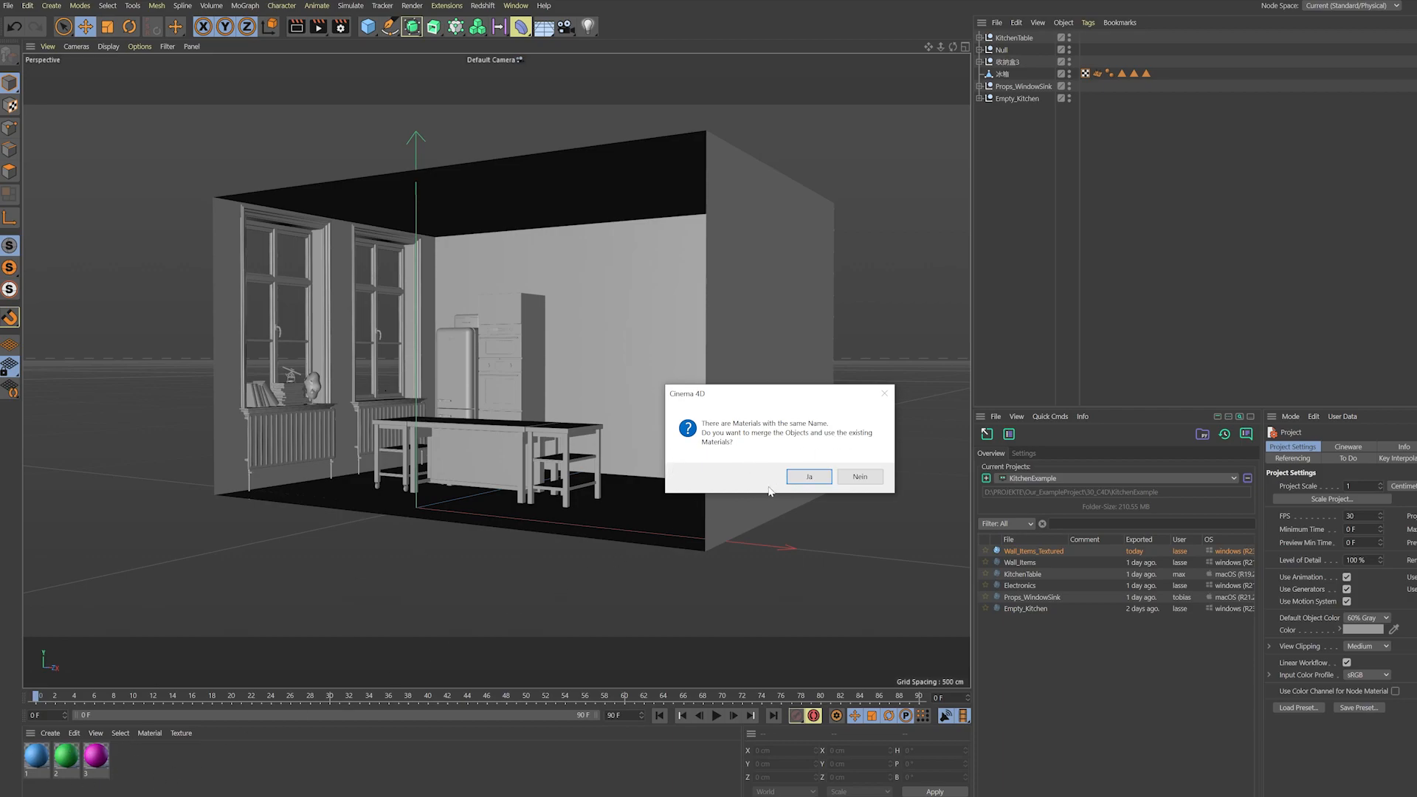
click(859, 476)
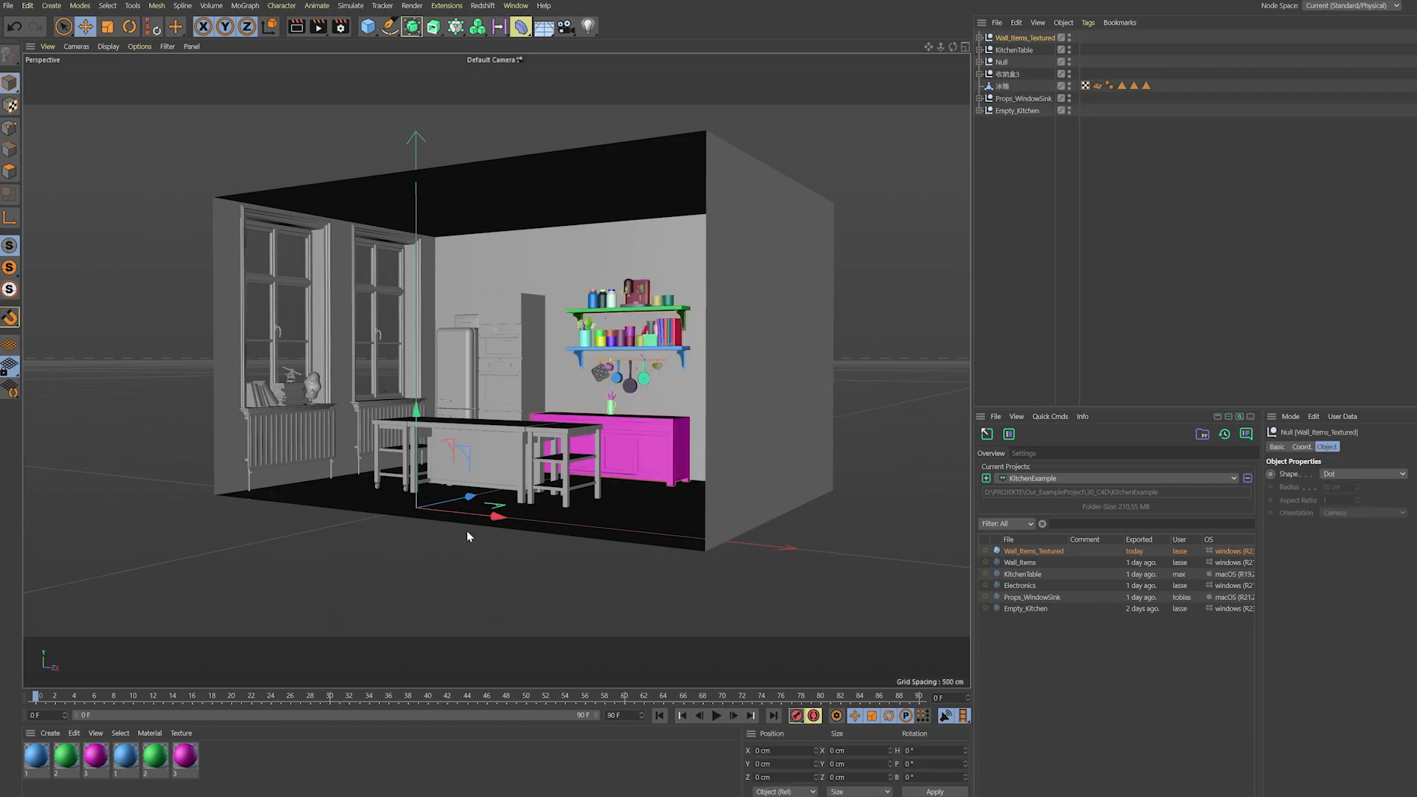
key(ctrl+z)
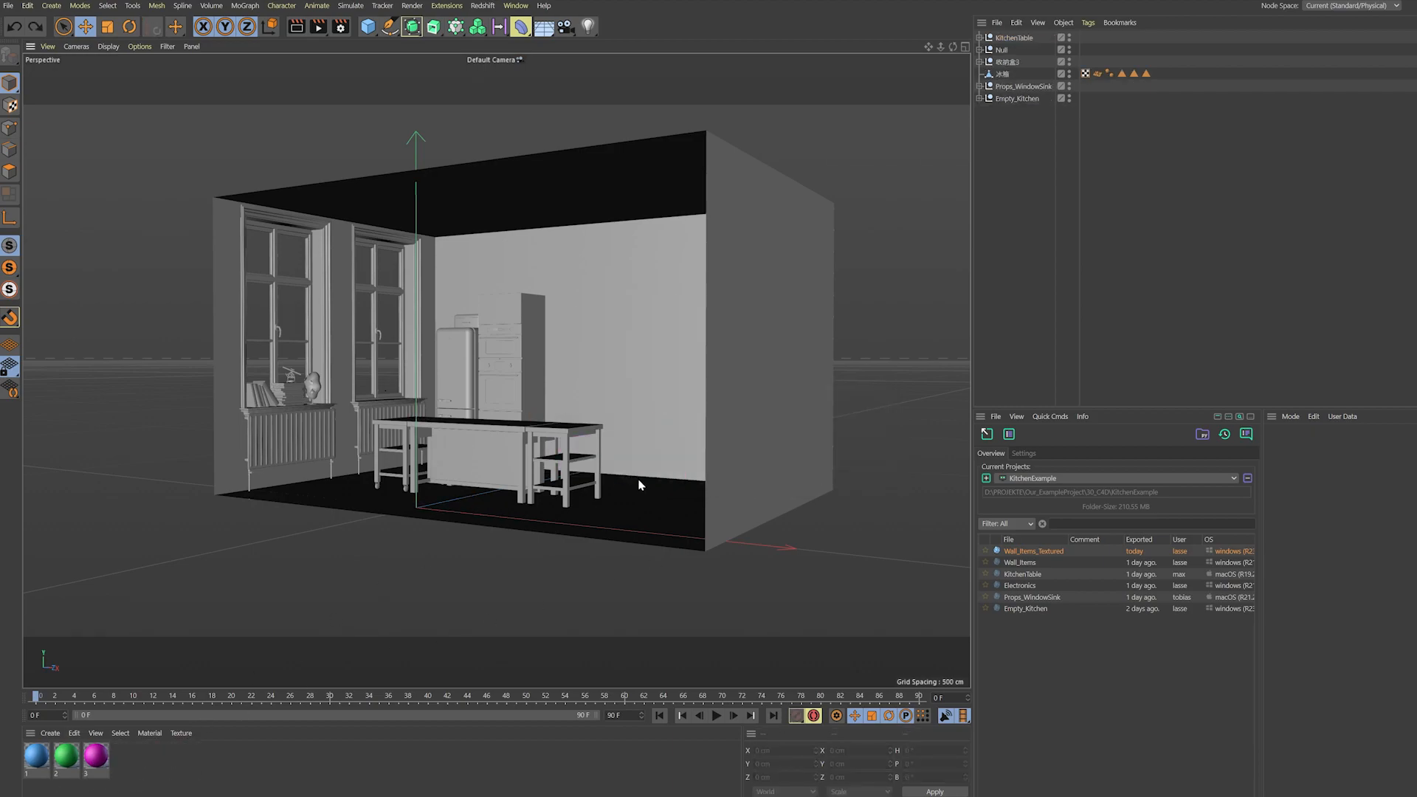
- Merge Wall_Items_Textured into the kitchen scene and reuse the existing materials with the same name
click(999, 554)
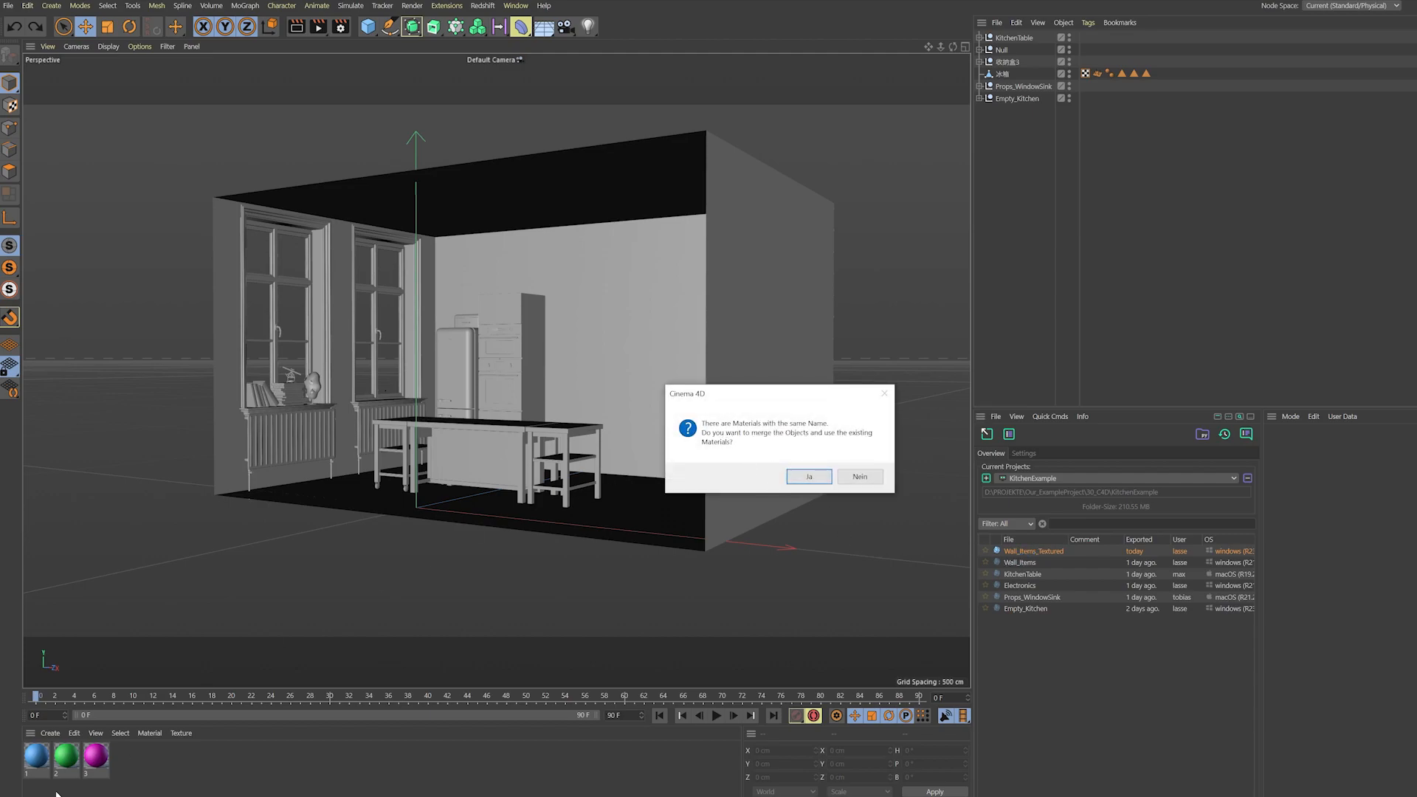
click(808, 478)
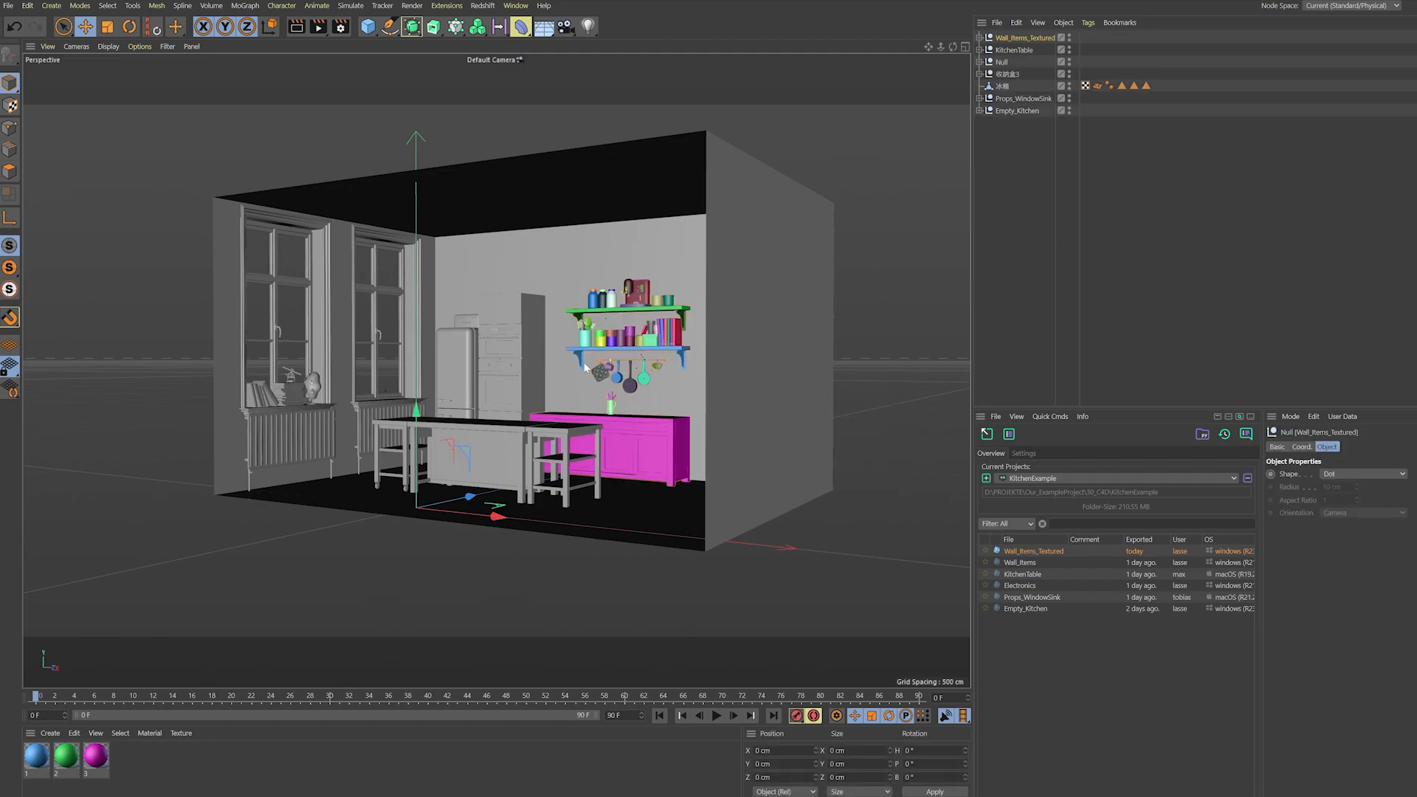
scroll(635, 422, up, 5)
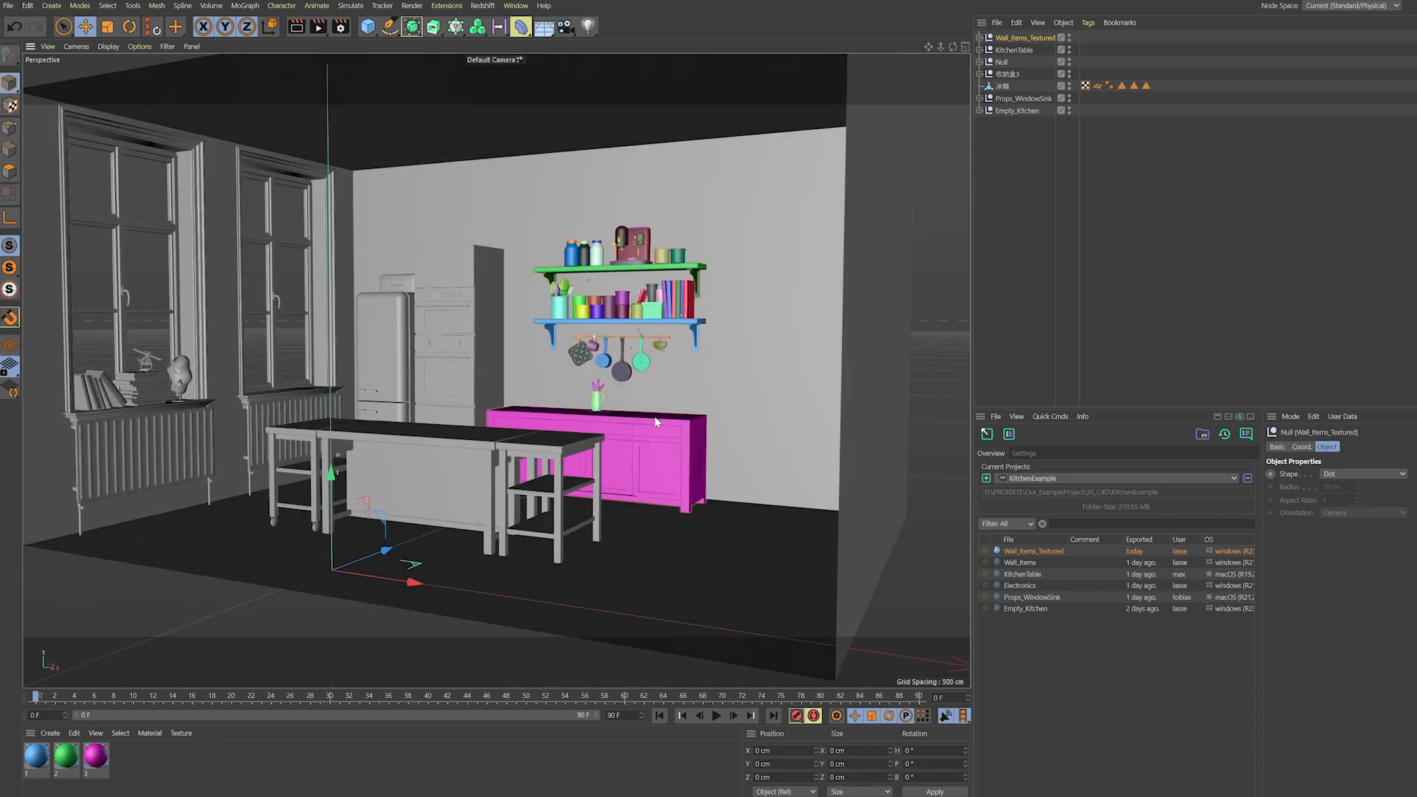
scroll(657, 427, down, 3)
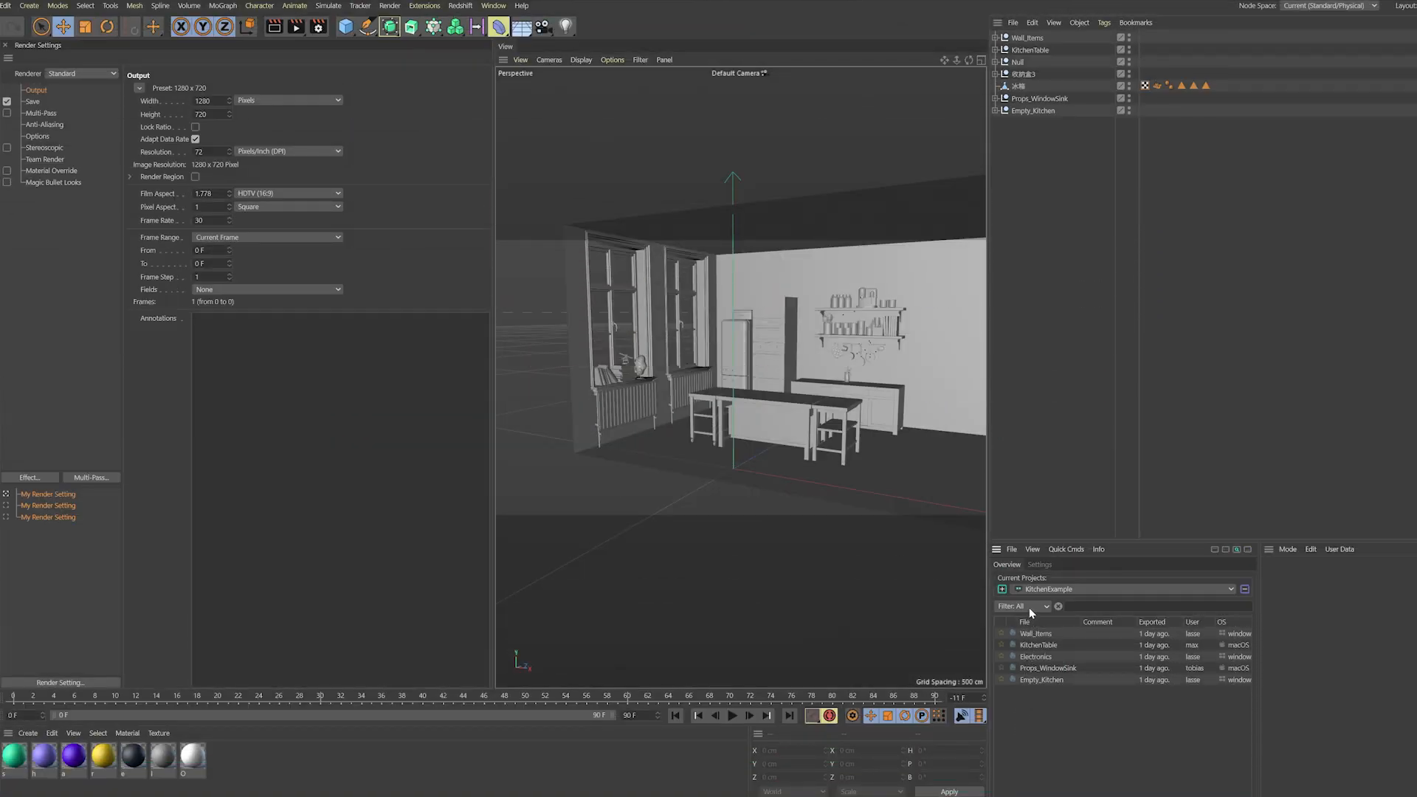
- Look over the file filter options and show the Props_WindowSink file in the system file explorer
click(1029, 607)
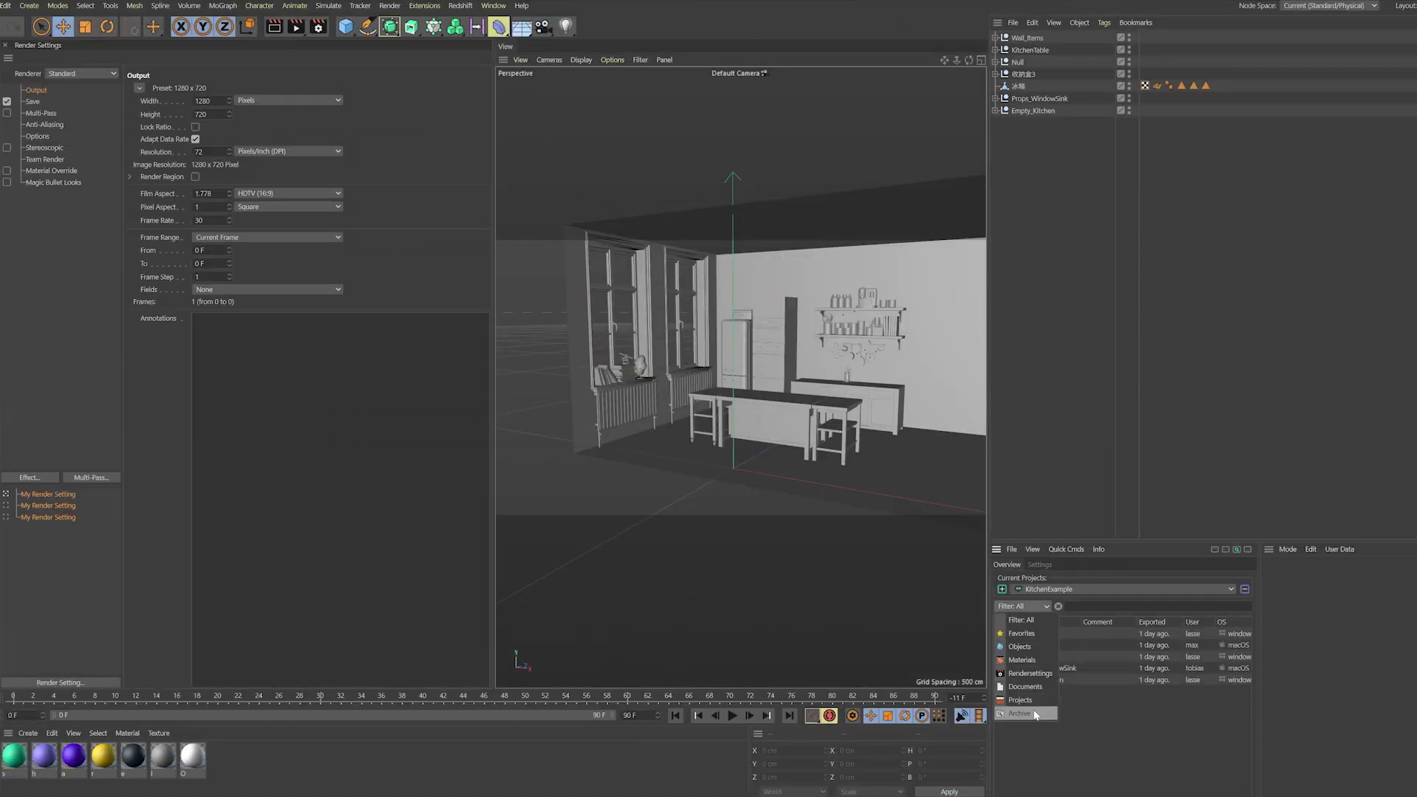
click(1096, 686)
right_click(1060, 663)
click(1062, 663)
right_click(1067, 668)
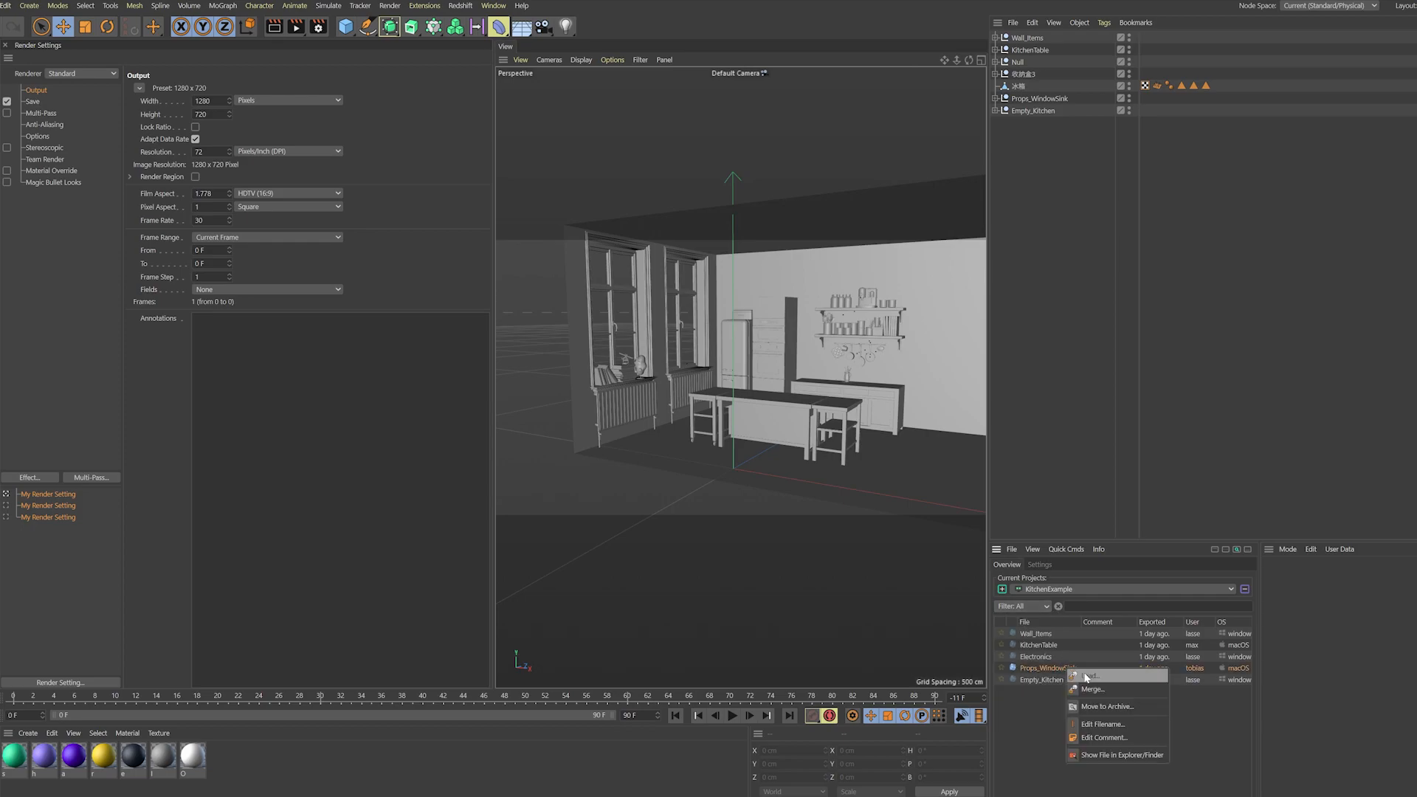
click(1118, 755)
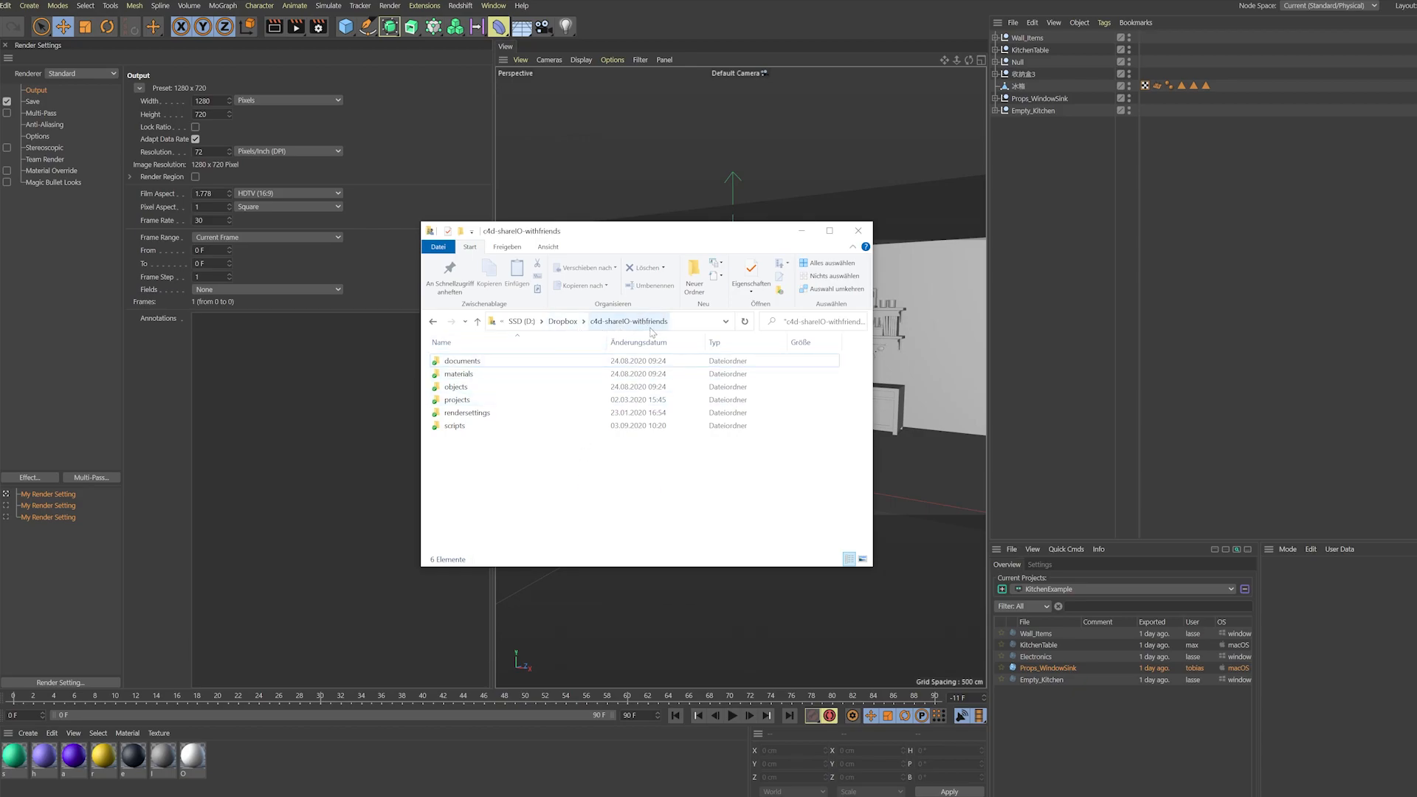
- Create a shareIO project from the c4d-shareIO-withfriends Dropbox folder and enlarge the floating shareIO window to fit its file list
drag(649, 325, 1081, 701)
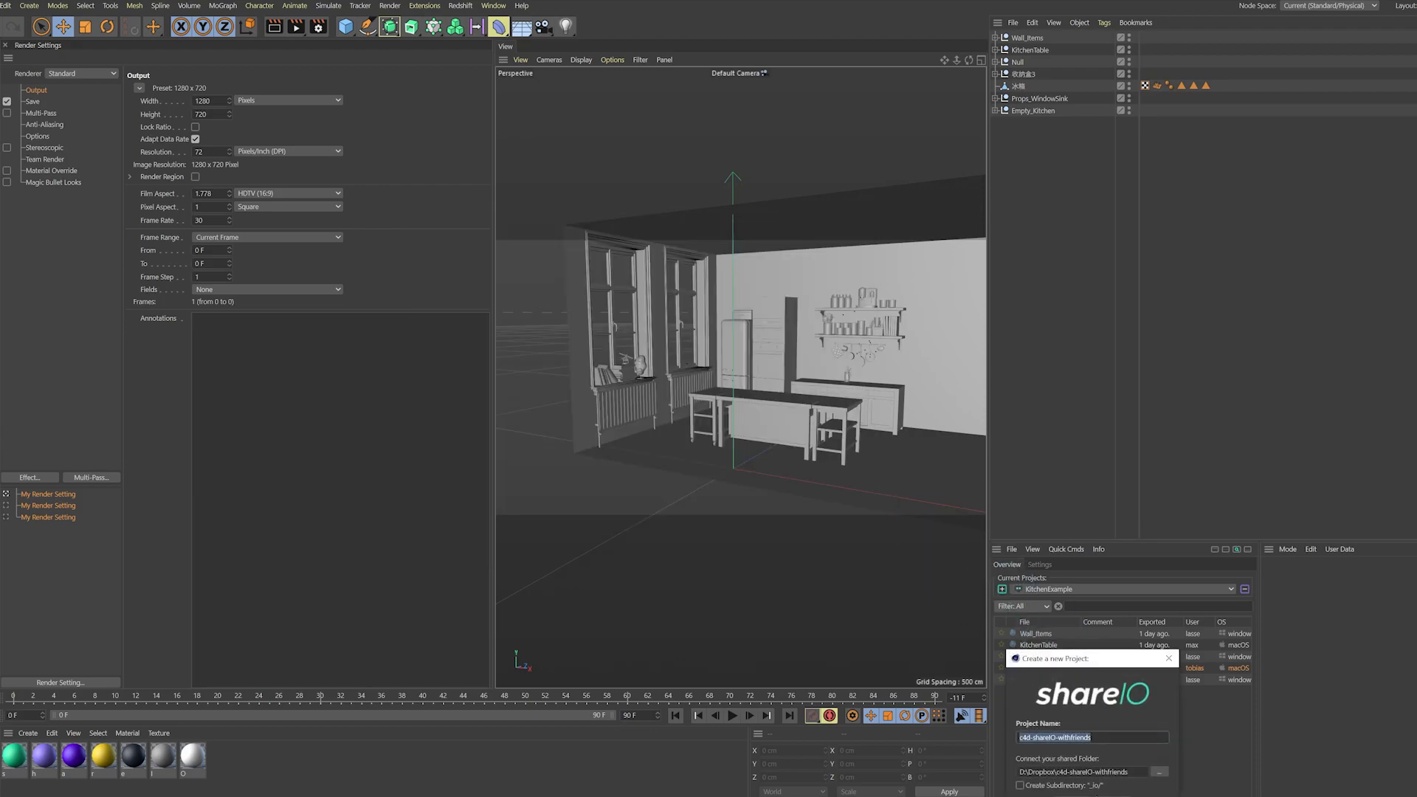
key(Return)
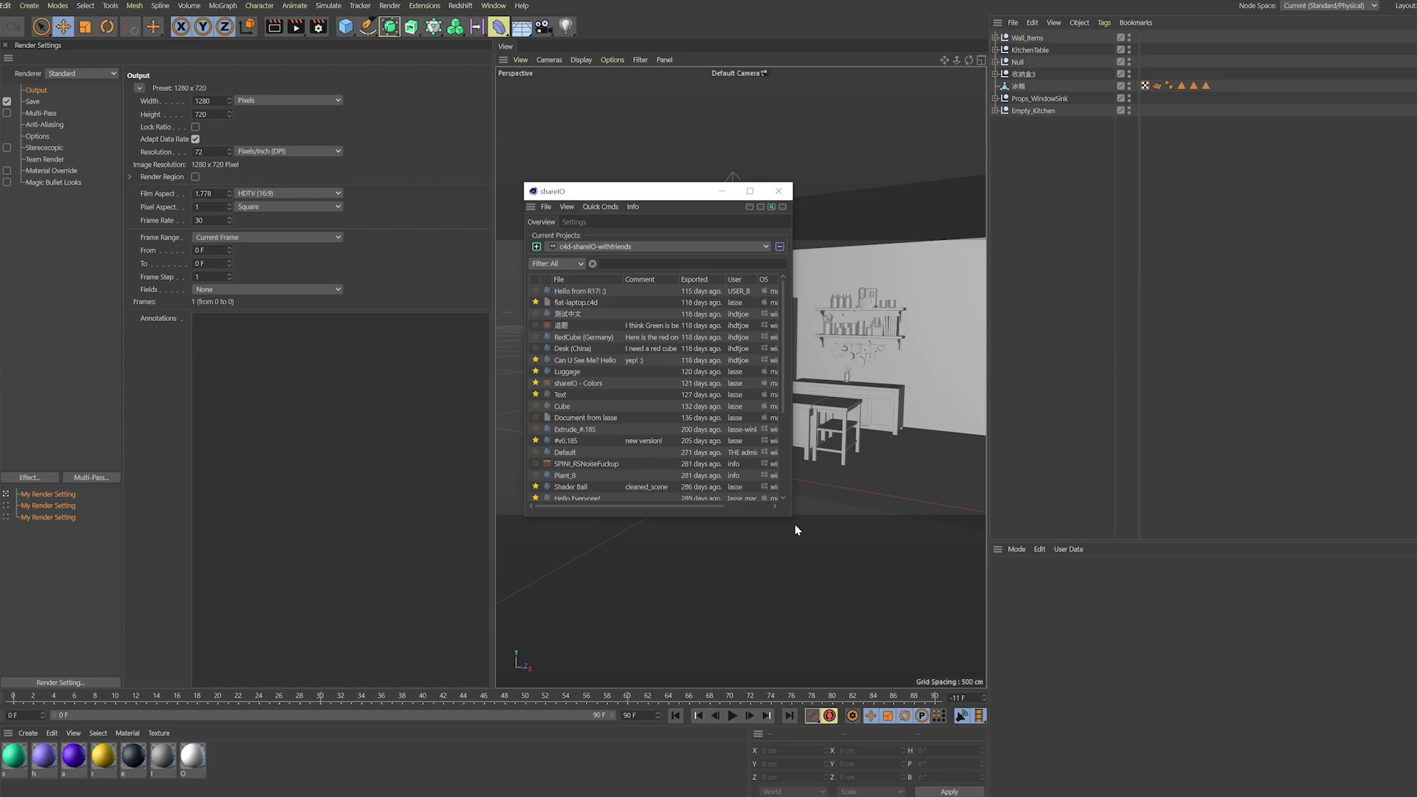
drag(791, 520, 887, 649)
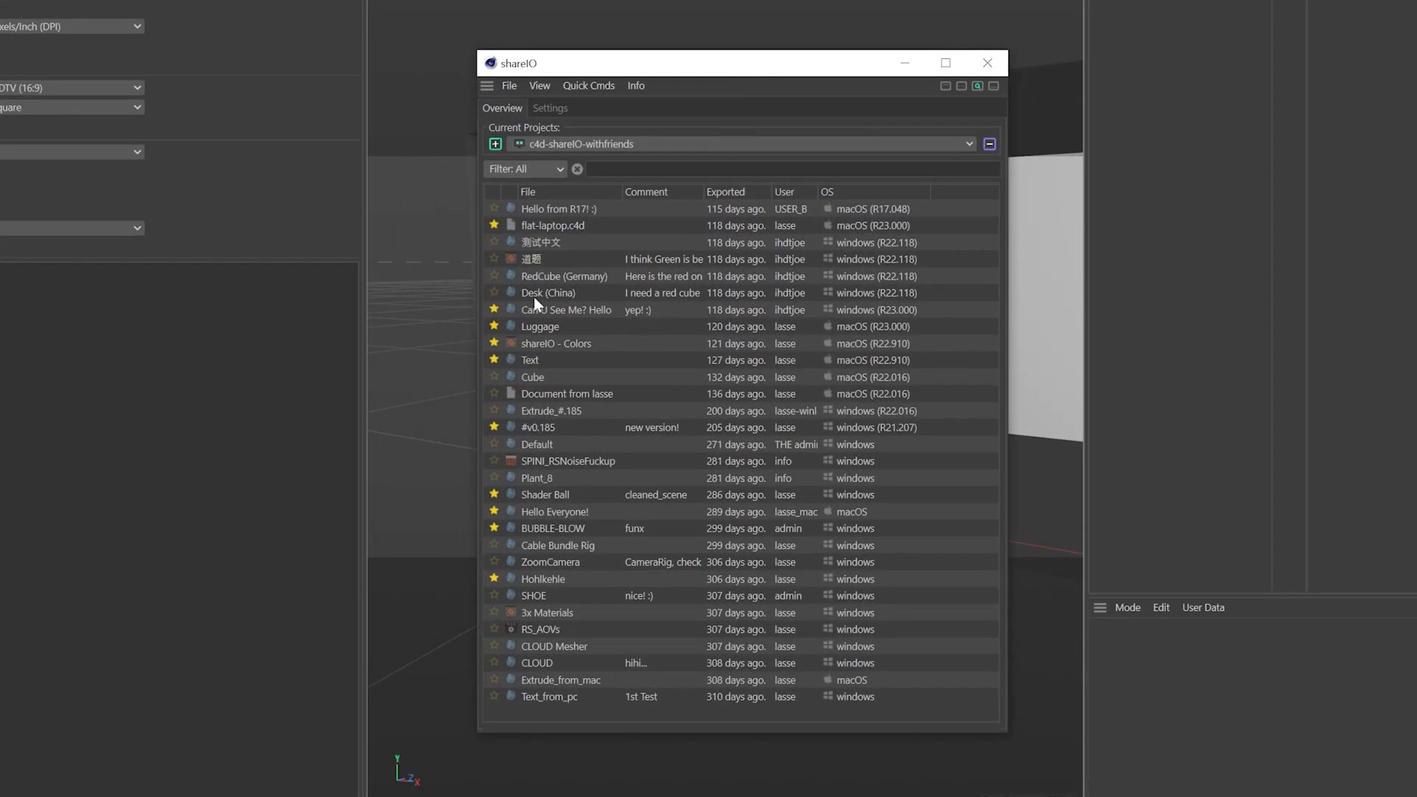
- Filter the shared files by Favorites, Objects, Materials, Rendersettings, Documents and Projects in turn, and return to all files
click(561, 166)
click(556, 205)
click(550, 171)
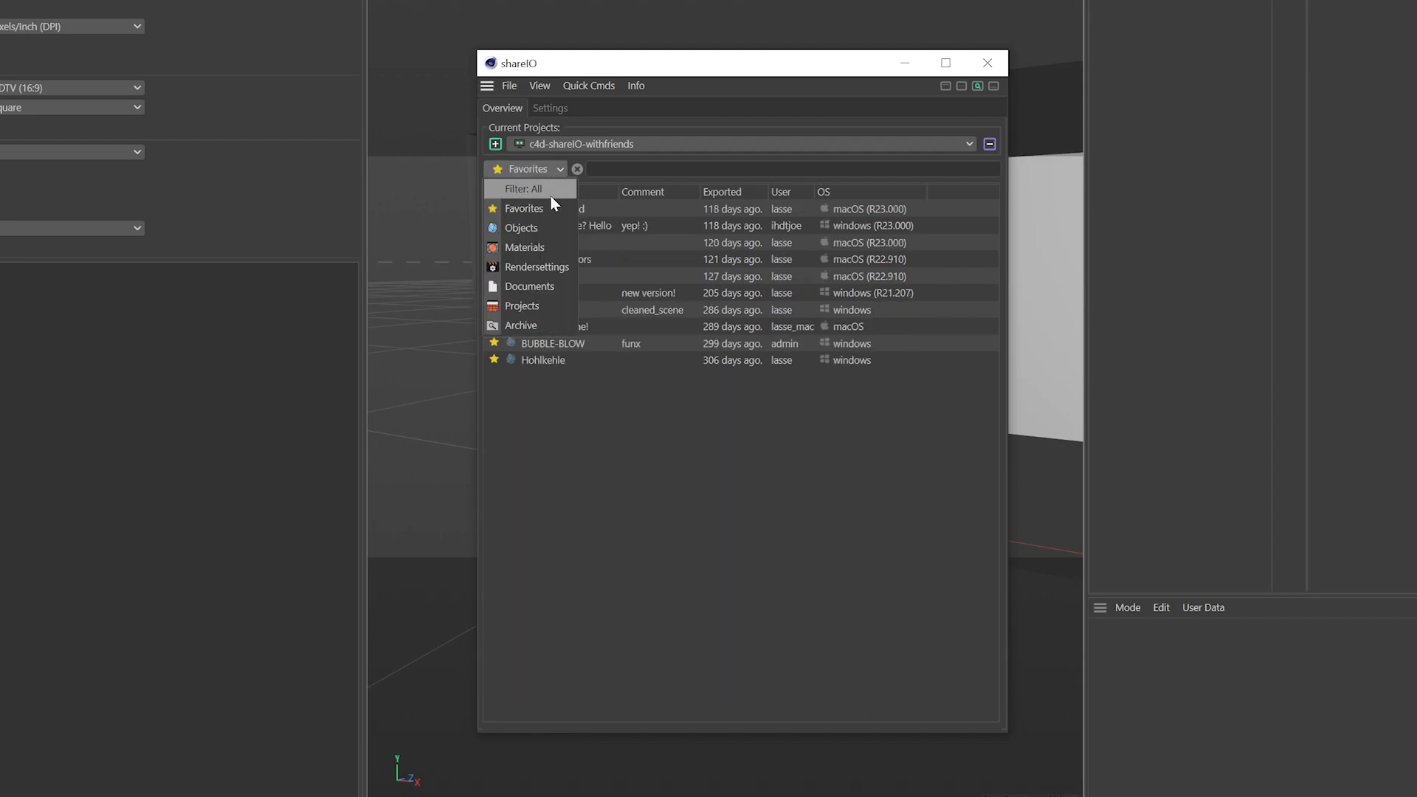
click(548, 226)
click(550, 175)
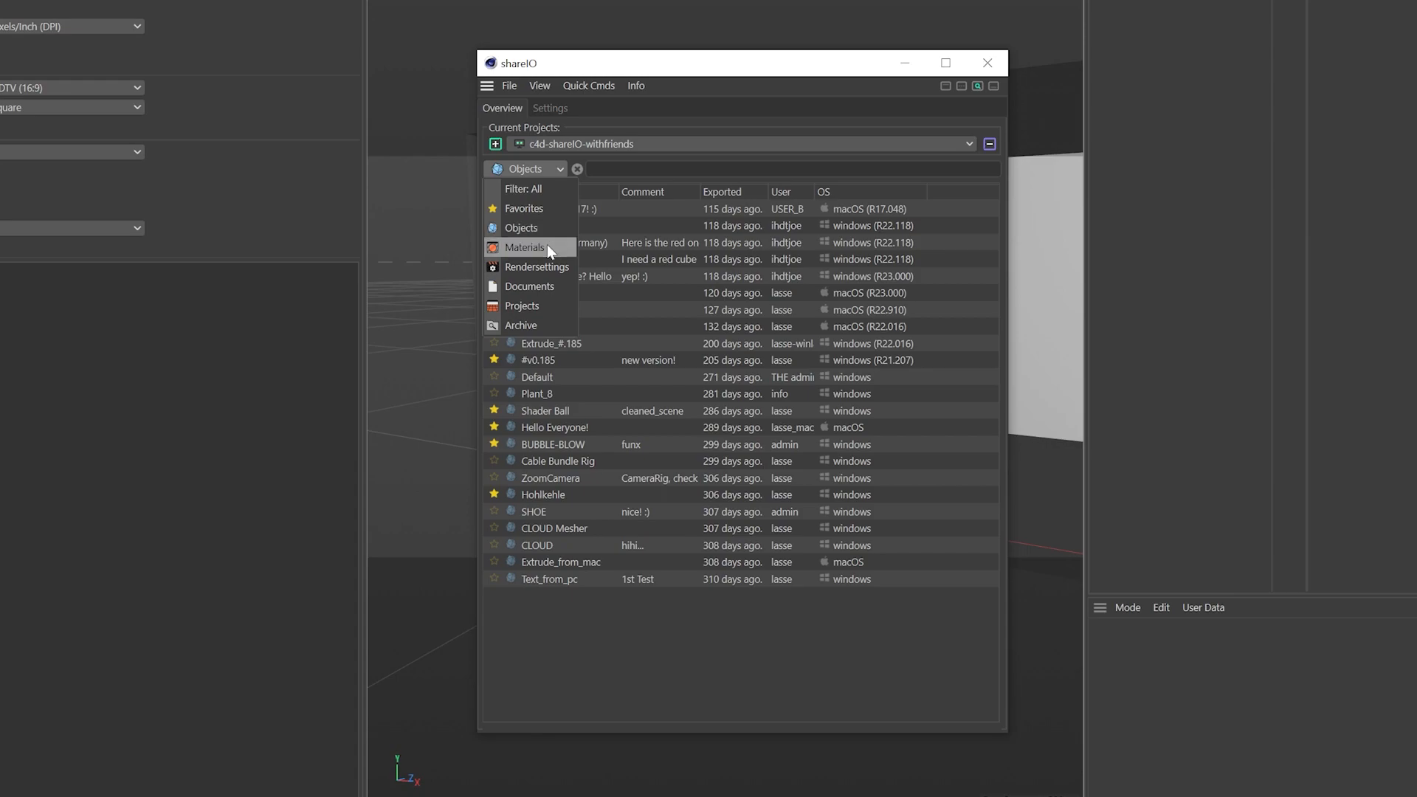
click(546, 247)
click(550, 176)
click(550, 267)
click(552, 174)
click(547, 286)
click(552, 170)
click(543, 303)
click(551, 176)
click(552, 191)
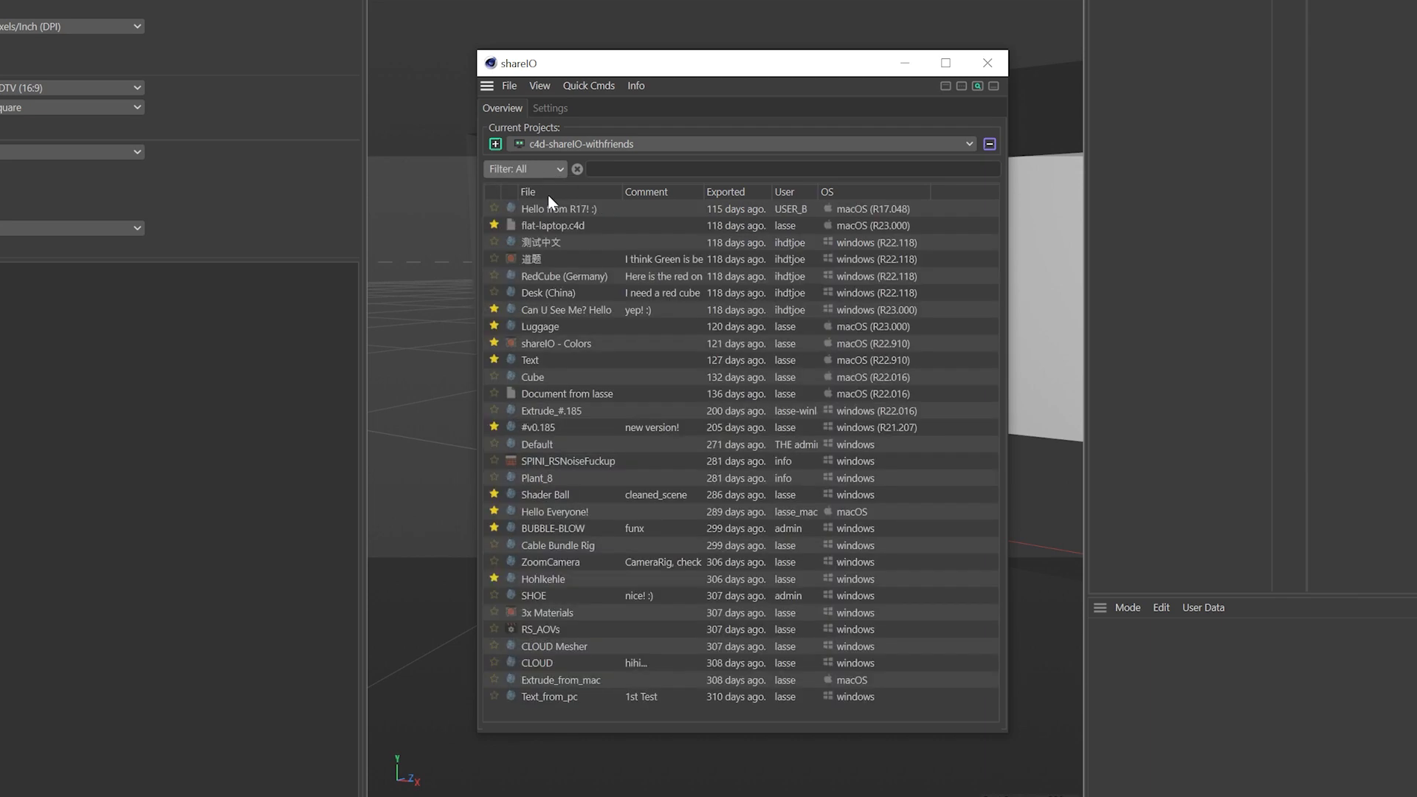
- Review the refresh and filter-toggle options for the overview and toggle the Favorites and Archive filters, ending with all files
click(539, 86)
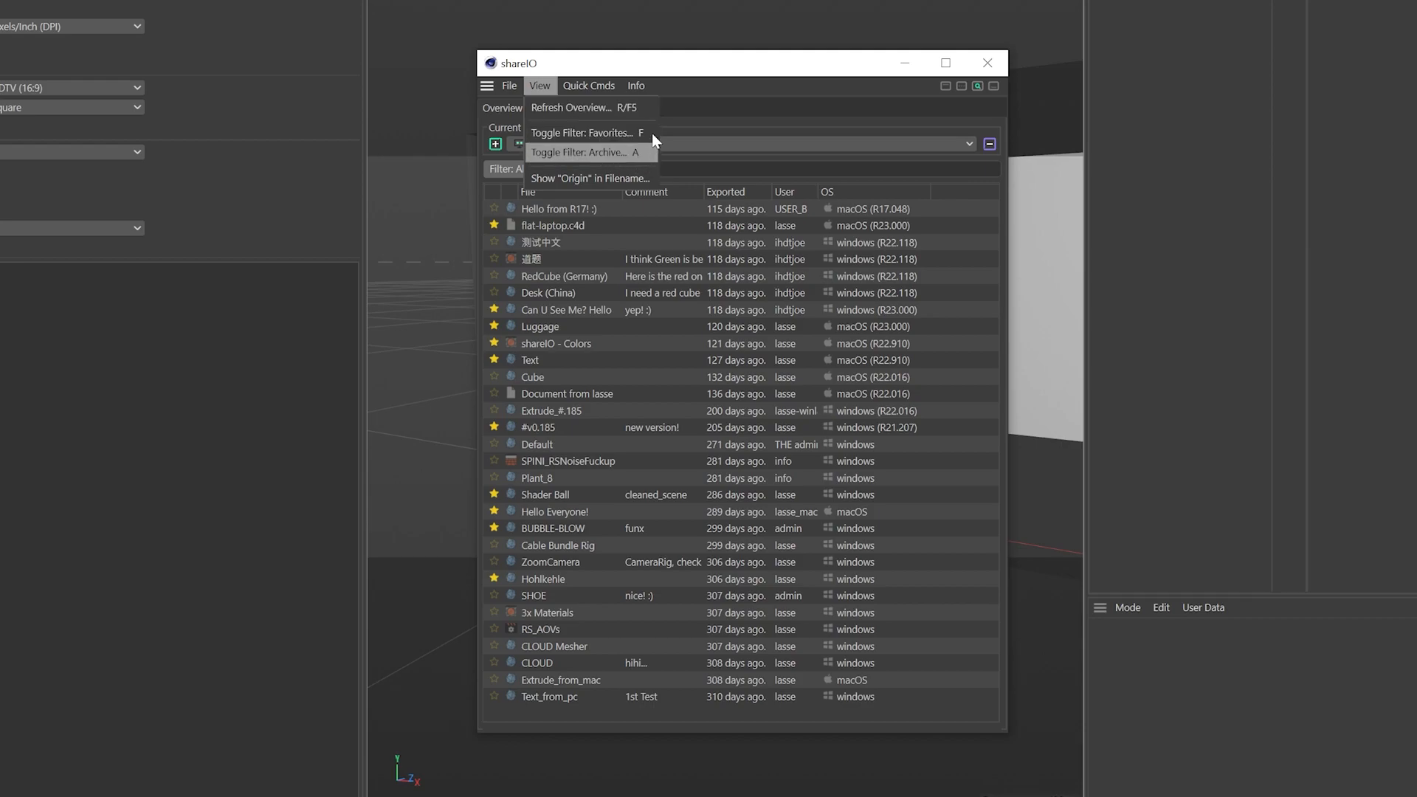
mouse_move(636, 86)
click(689, 68)
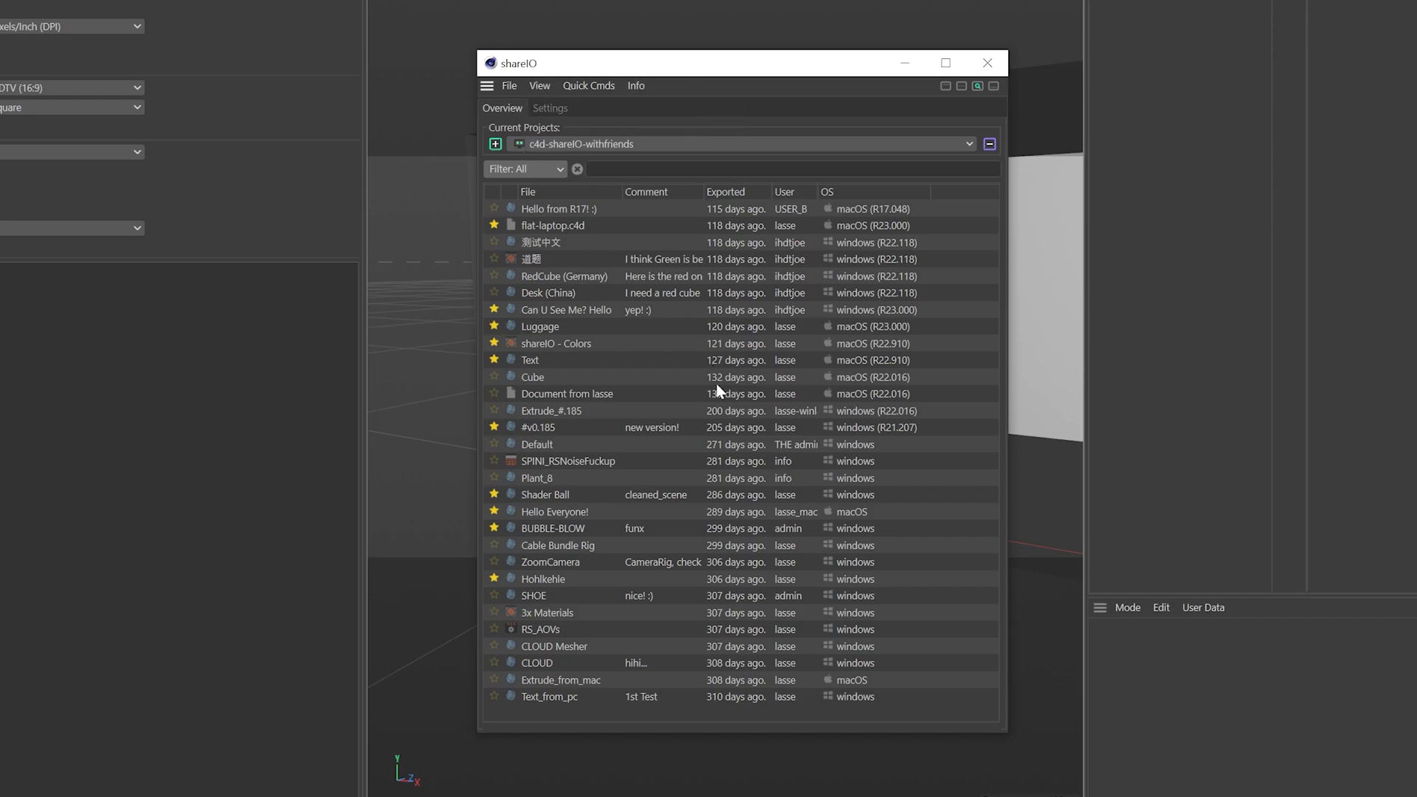
key(r)
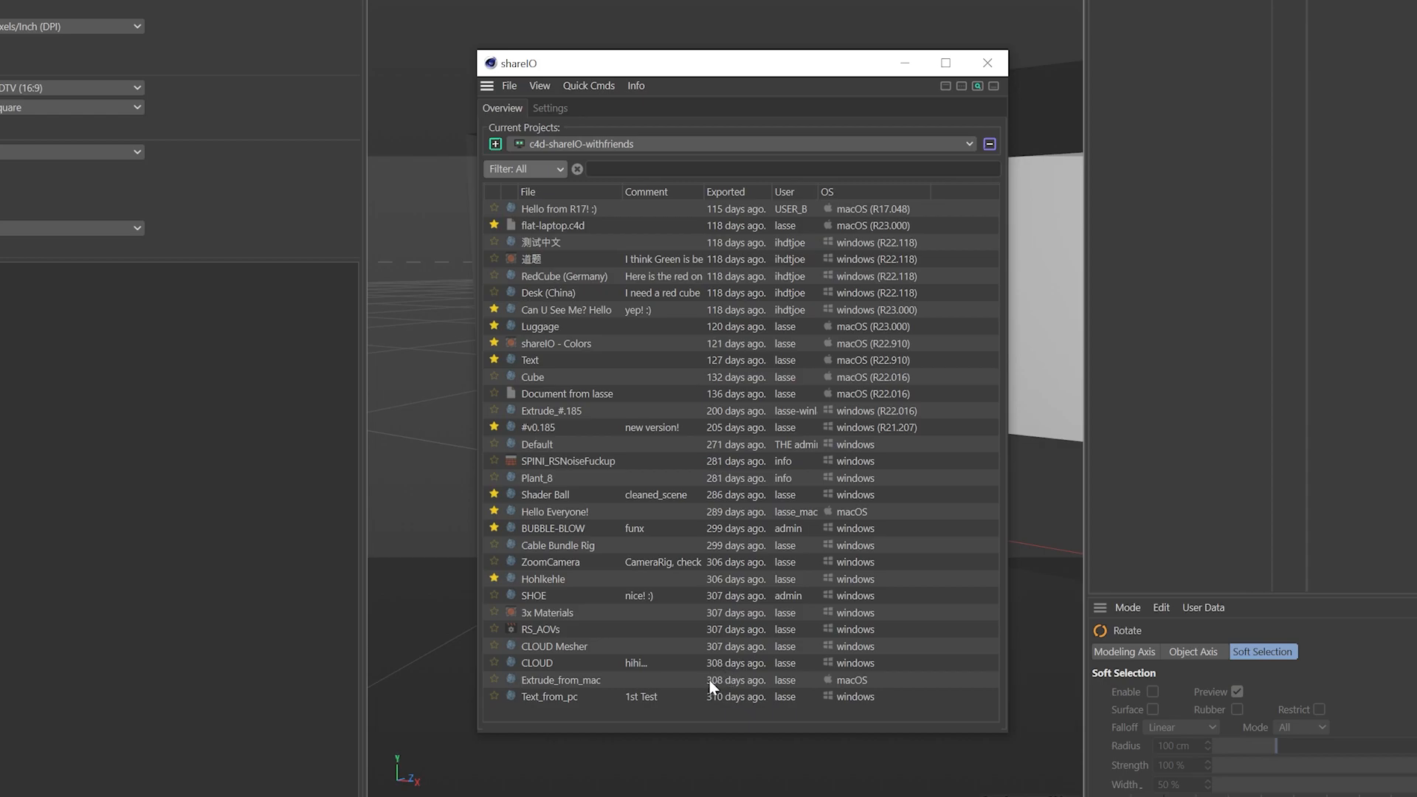
key(a)
key(a)
key(a)
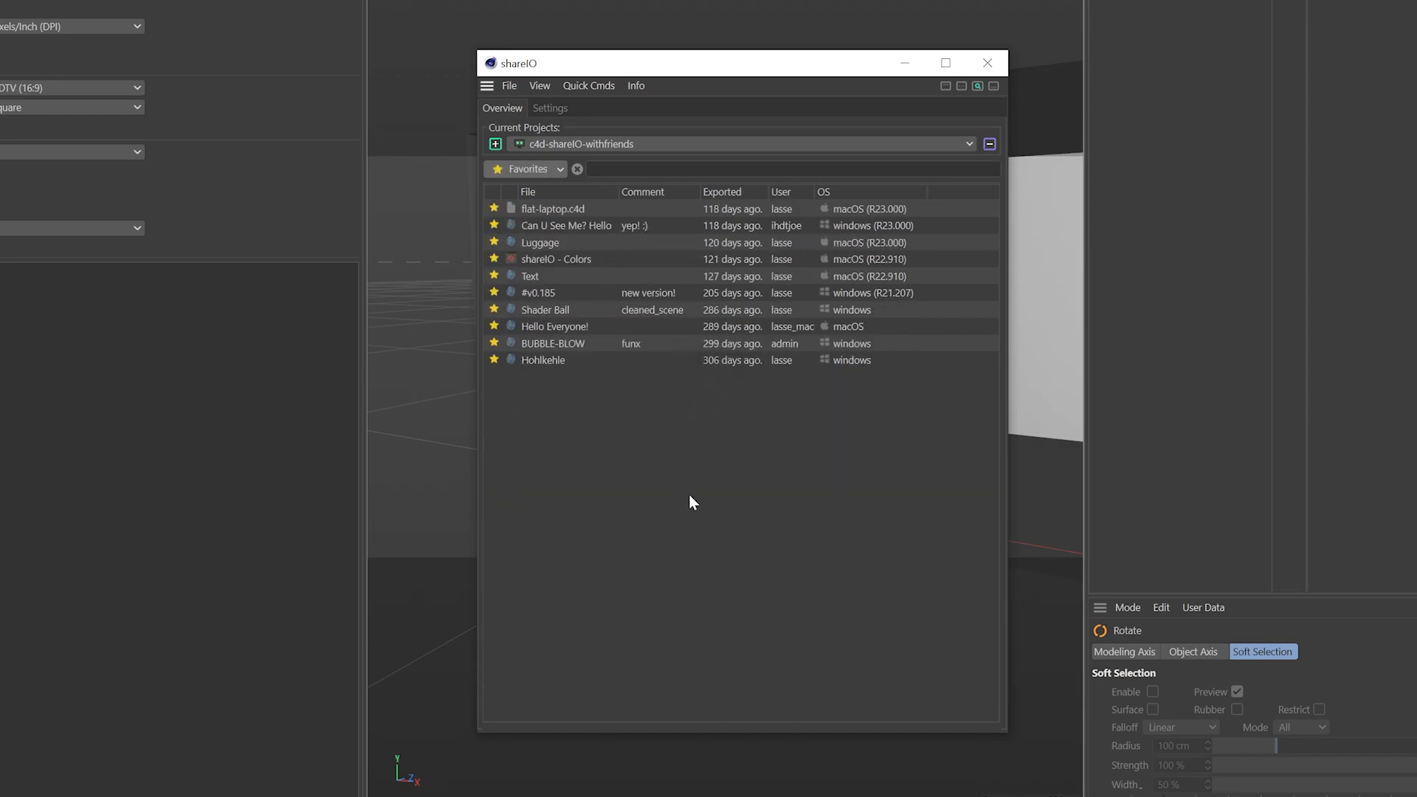
key(a)
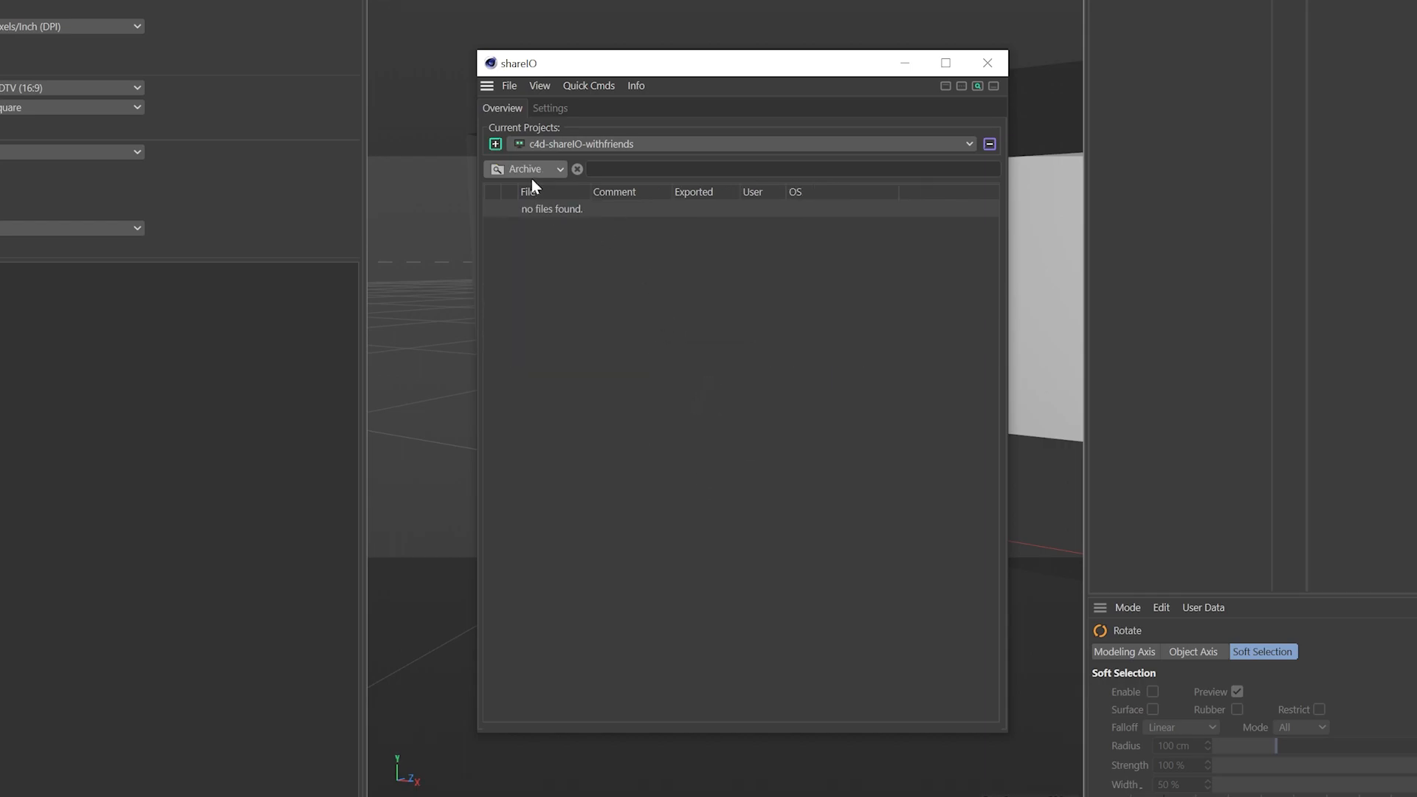
key(a)
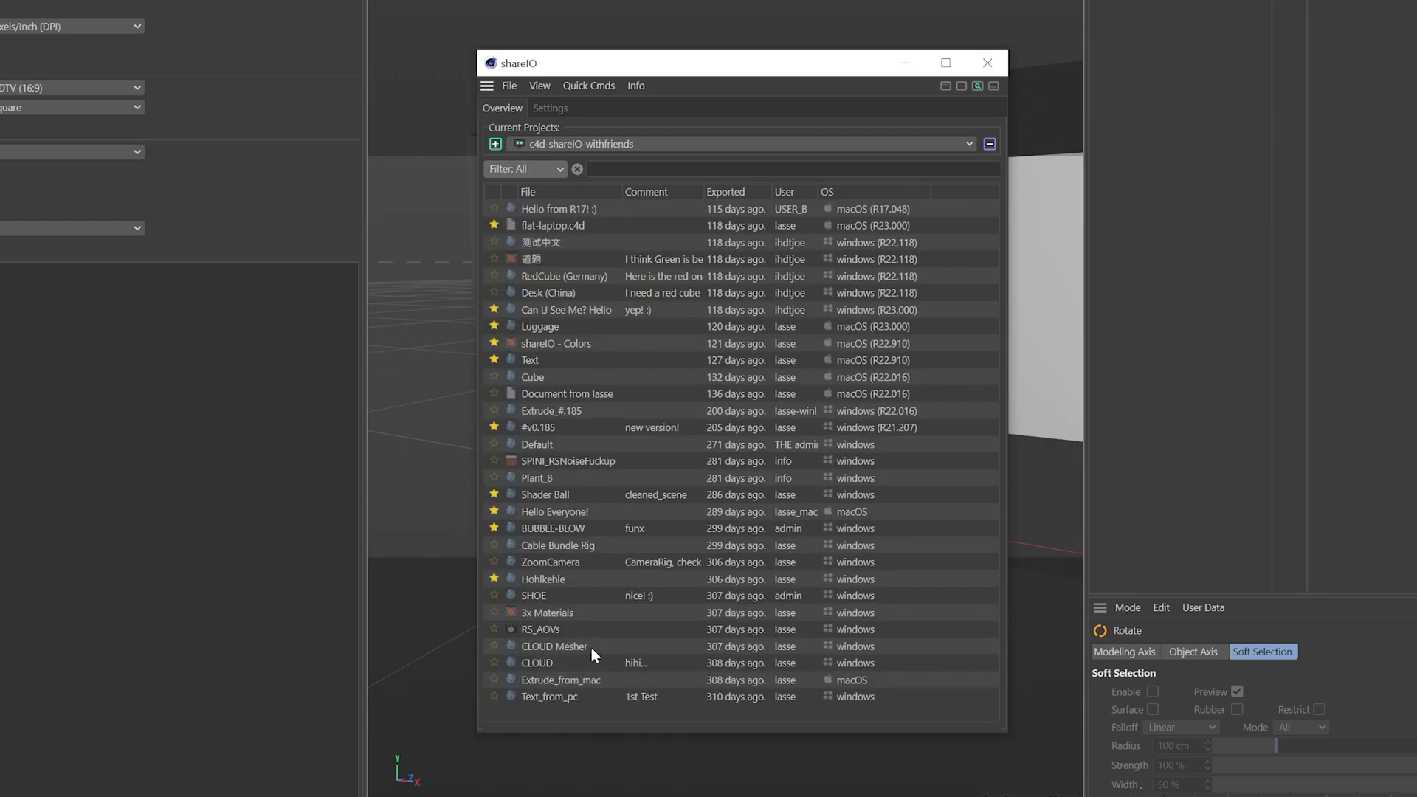
- Move the files from 3x Materials through Text_from_pc to the archive
click(553, 613)
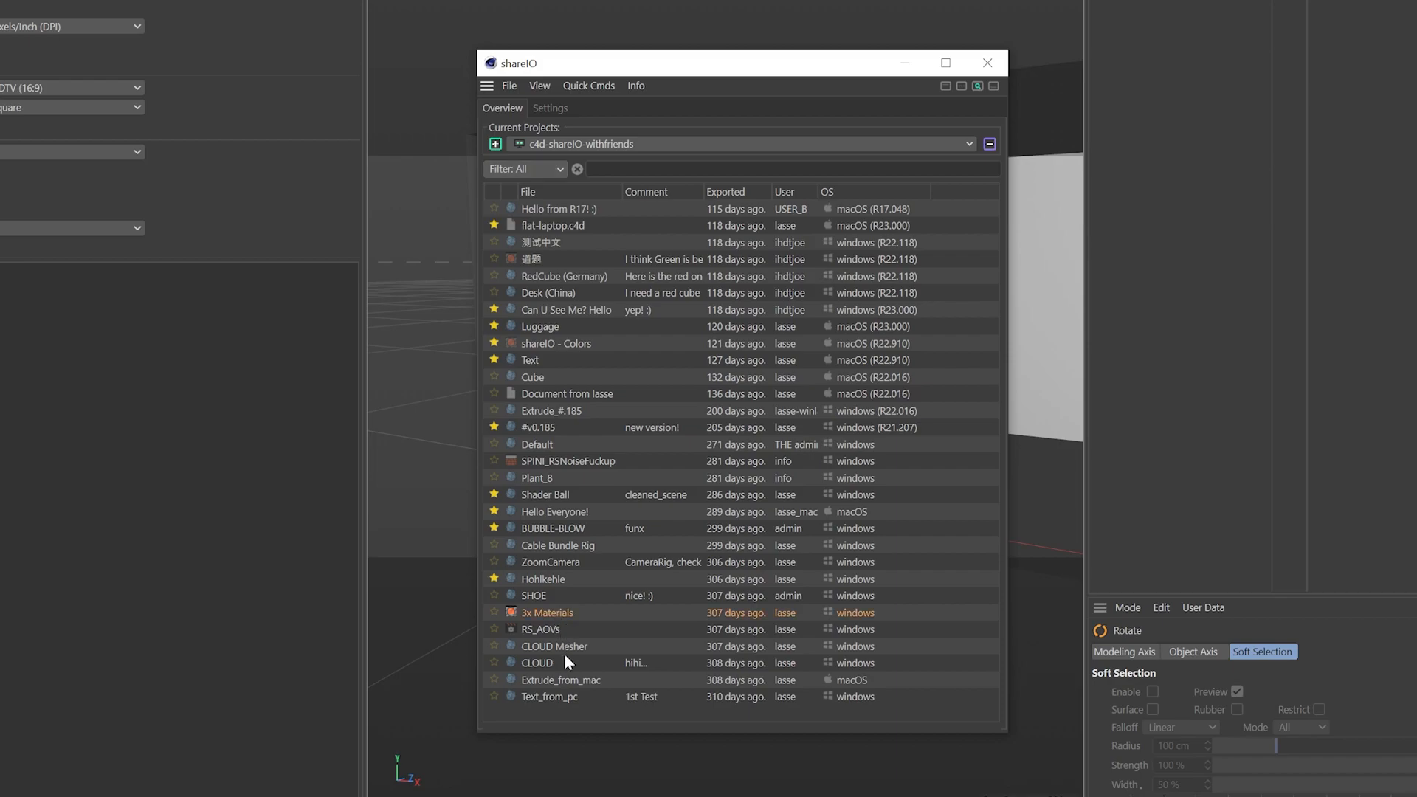
drag(559, 695, 556, 613)
right_click(555, 613)
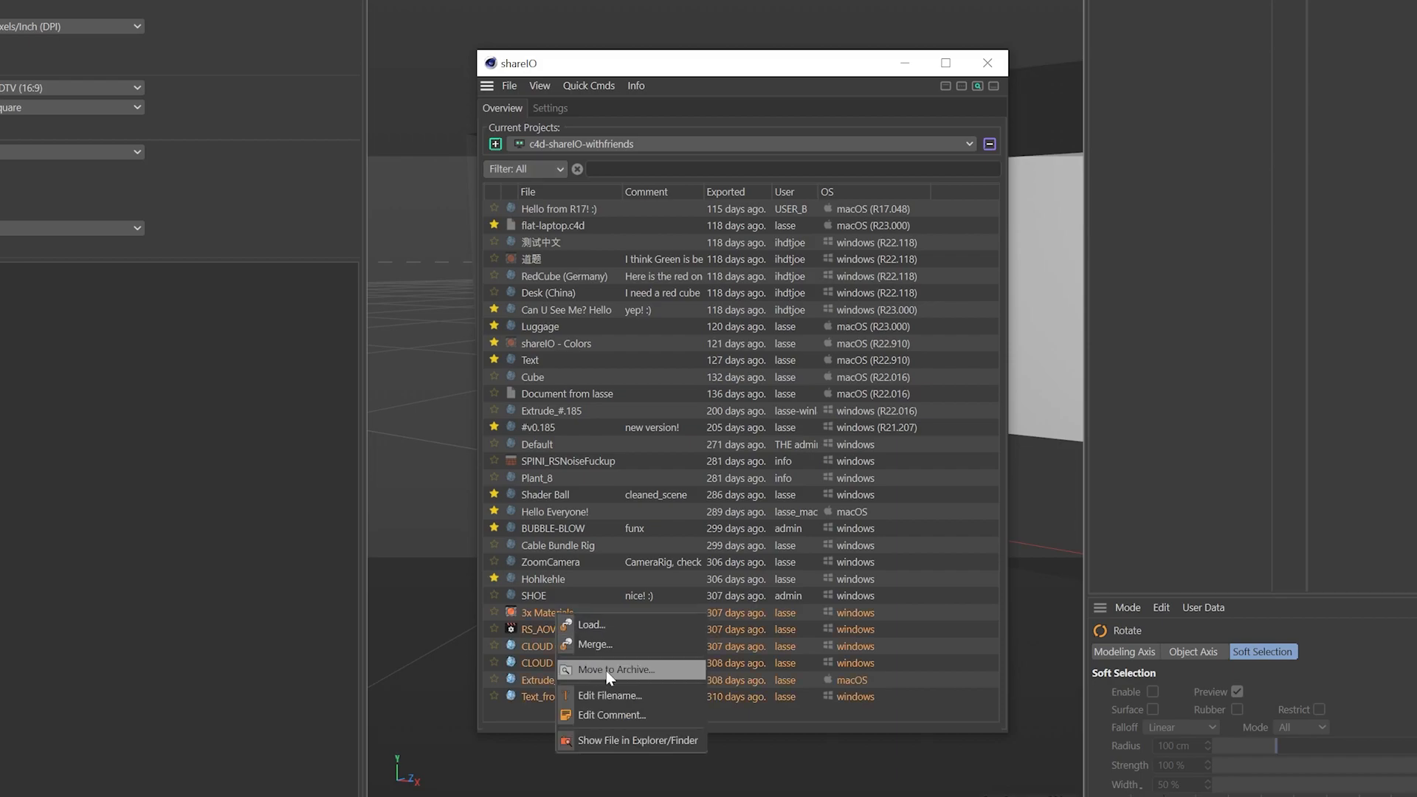
click(638, 670)
- Archive the files from Cable Bundle Rig through SHOE and from Plant_8 through BUBBLE-BLOW
drag(568, 650, 595, 549)
key(Delete)
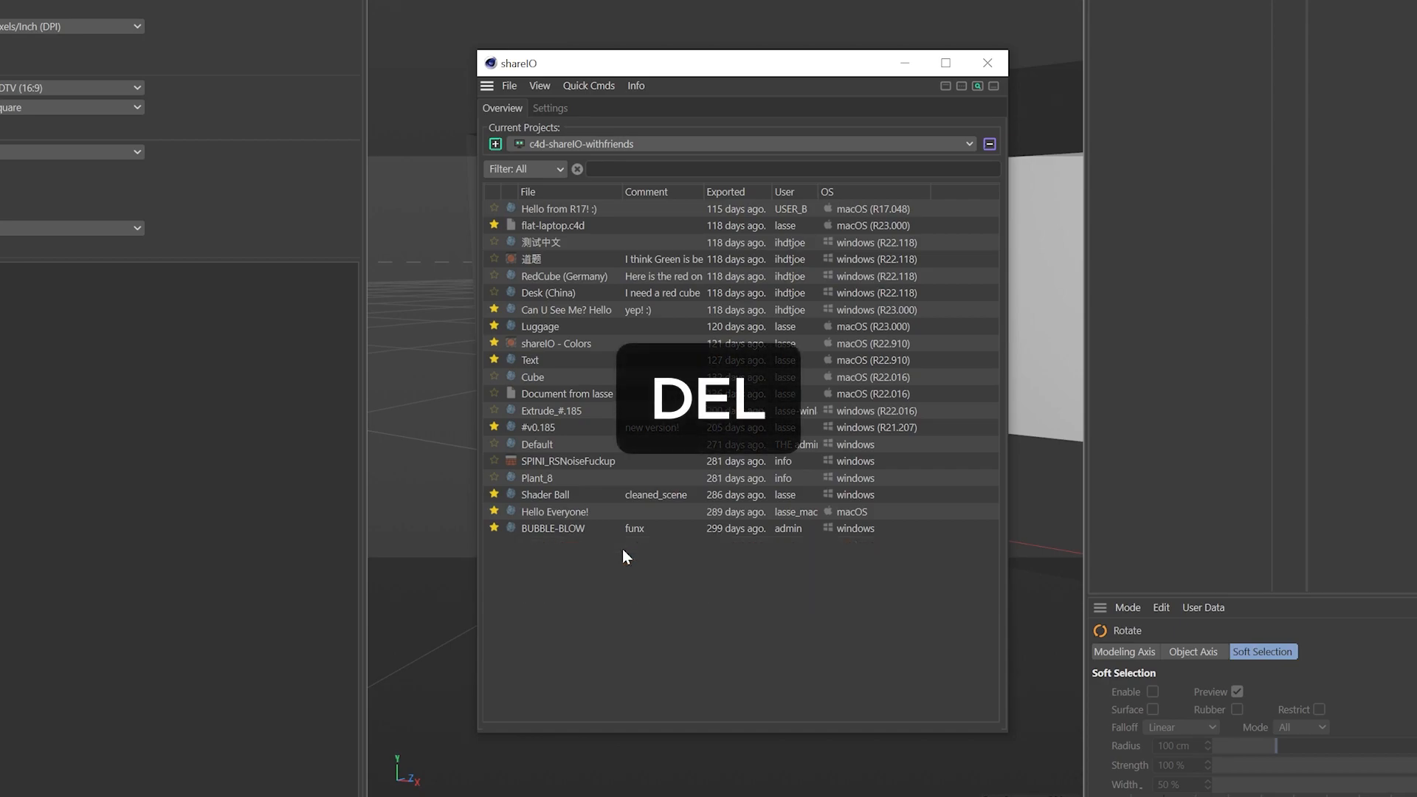
drag(584, 529, 599, 478)
key(Delete)
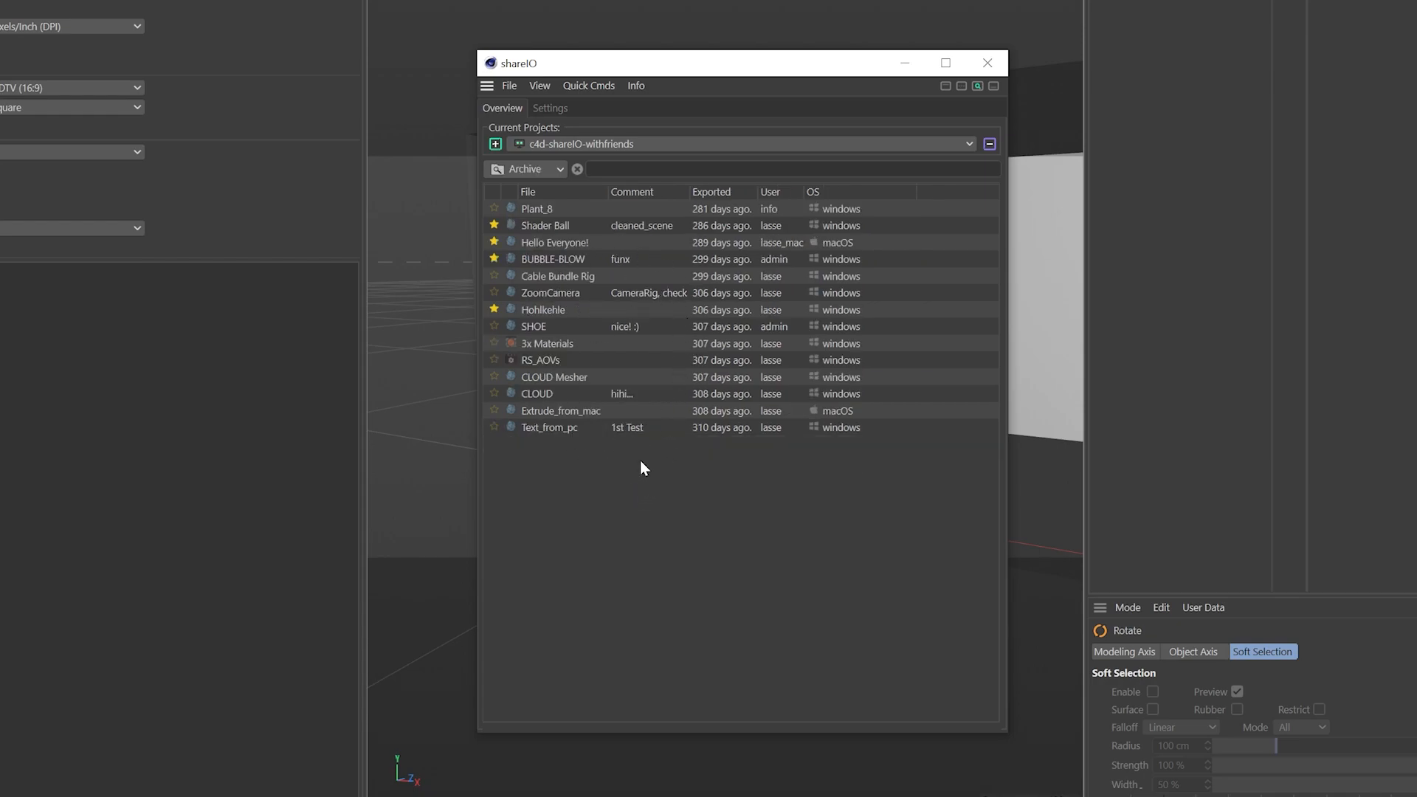
- Permanently delete the archived files from RS_AOVs through Text_from_pc
drag(552, 490, 568, 358)
right_click(583, 384)
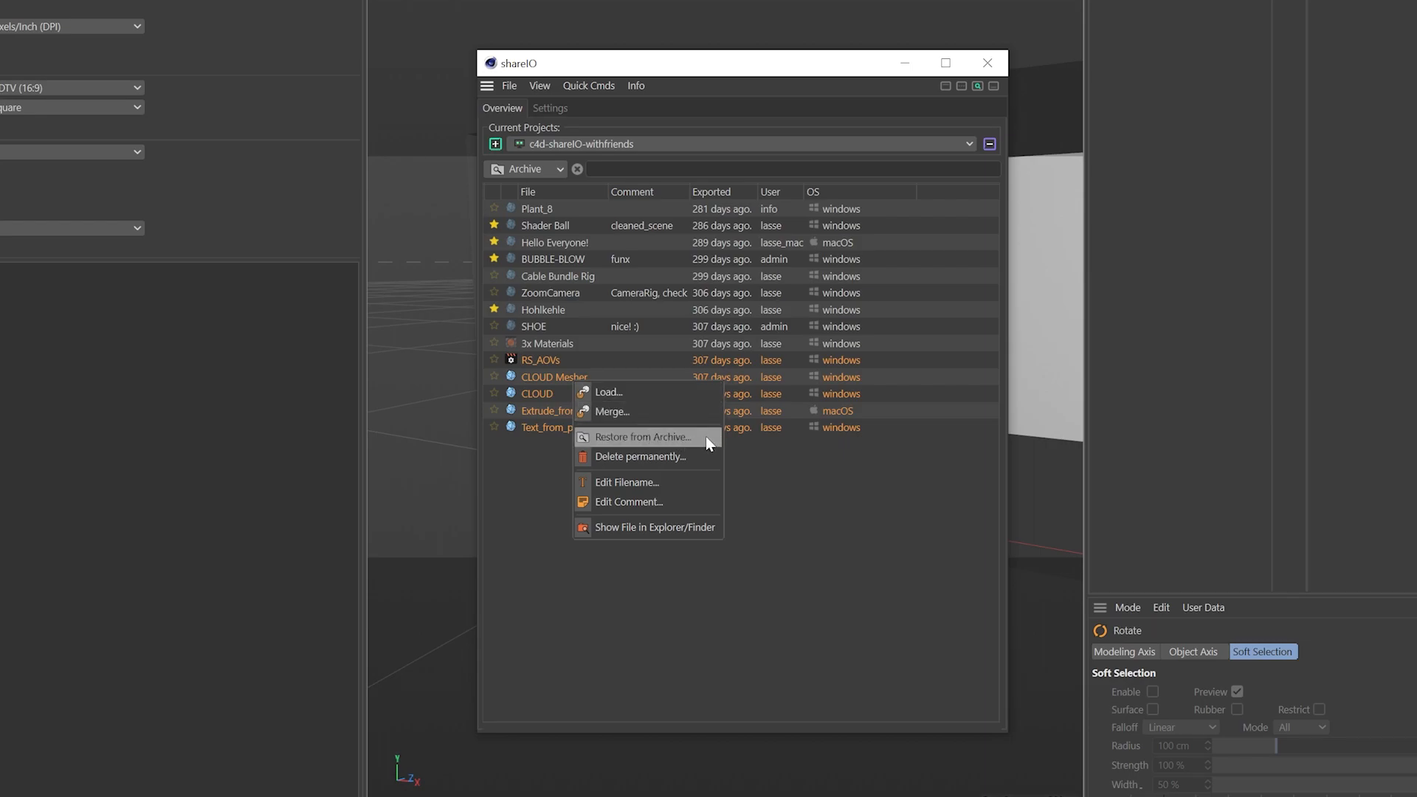
click(706, 457)
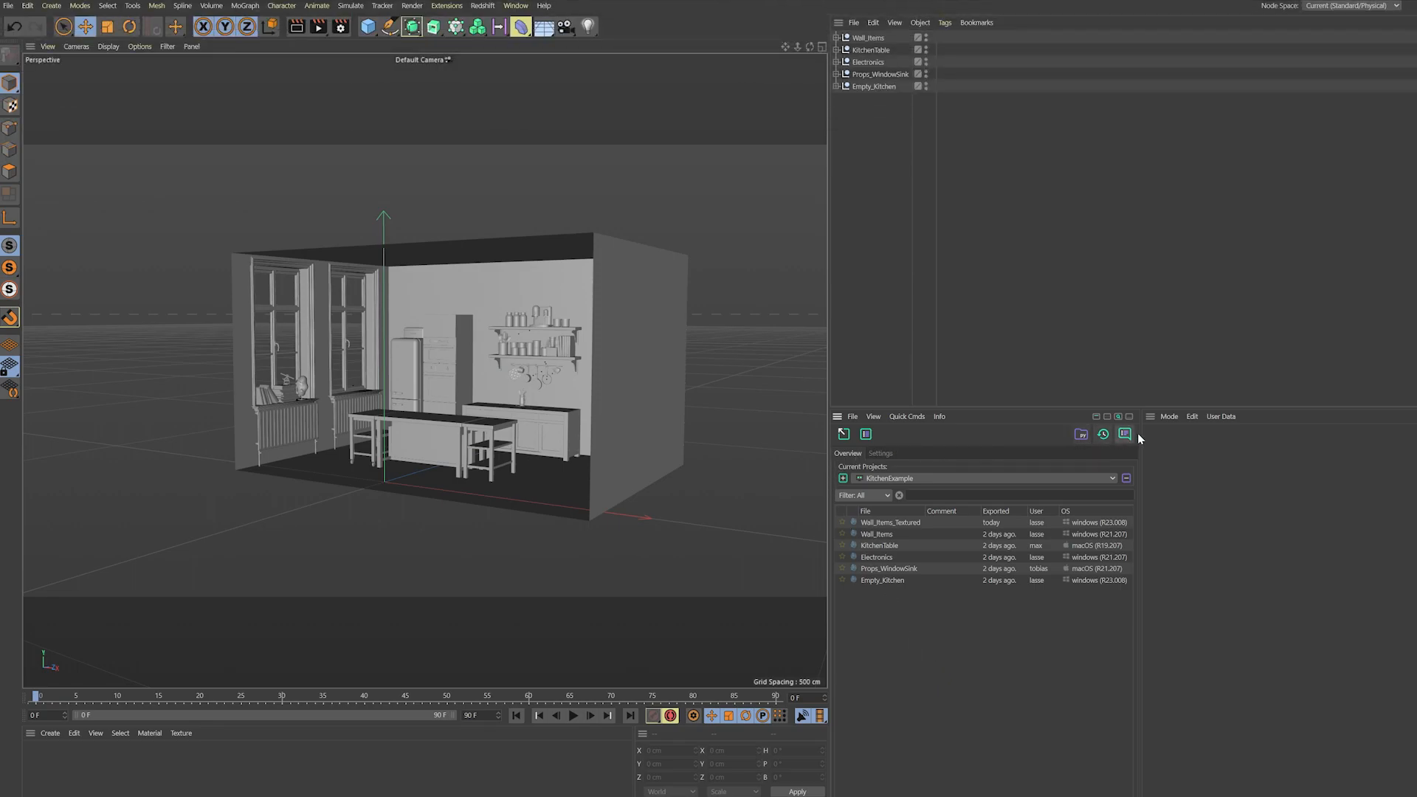
- Try out the shareIO quick commands as a detached floating palette and close it
click(866, 435)
click(900, 418)
click(917, 427)
drag(925, 414, 703, 408)
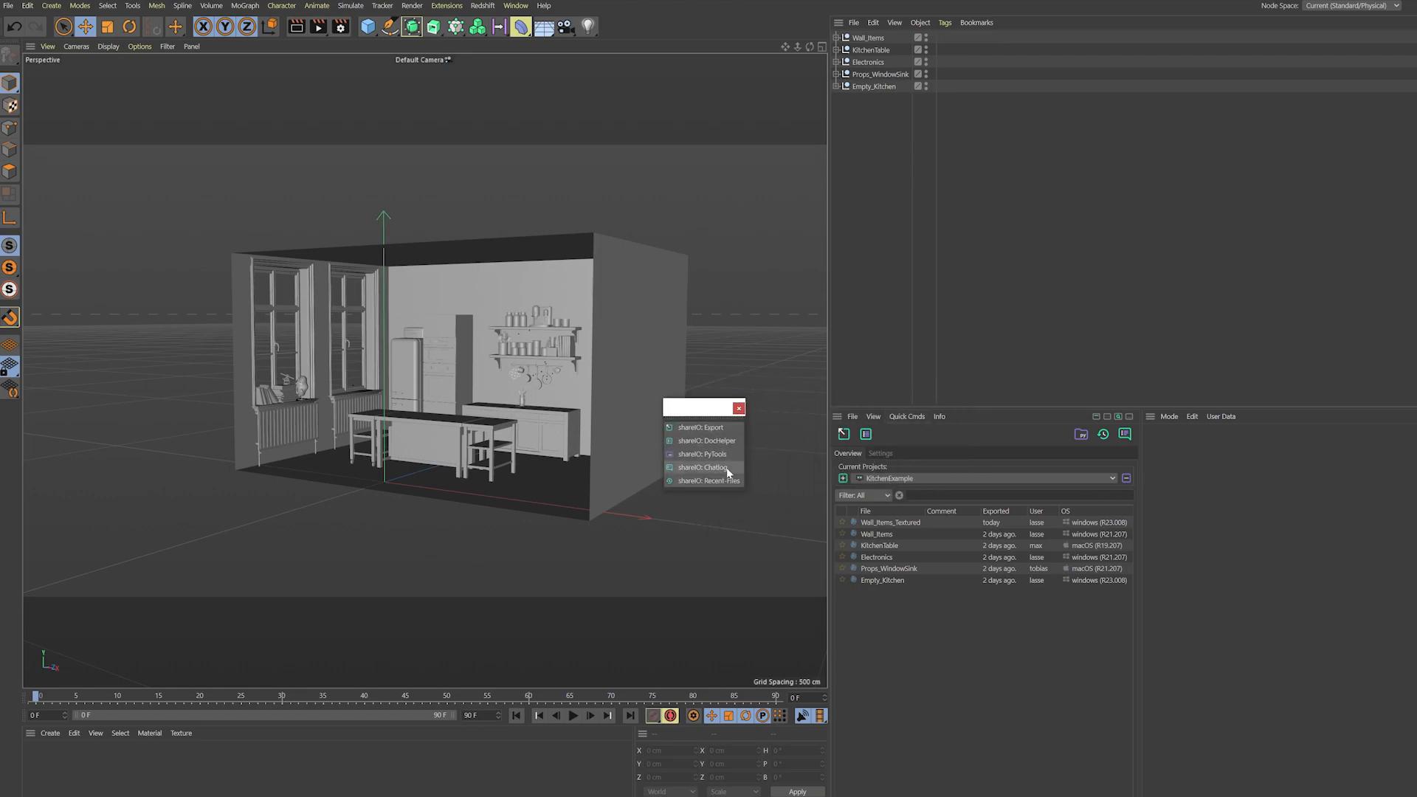
click(738, 408)
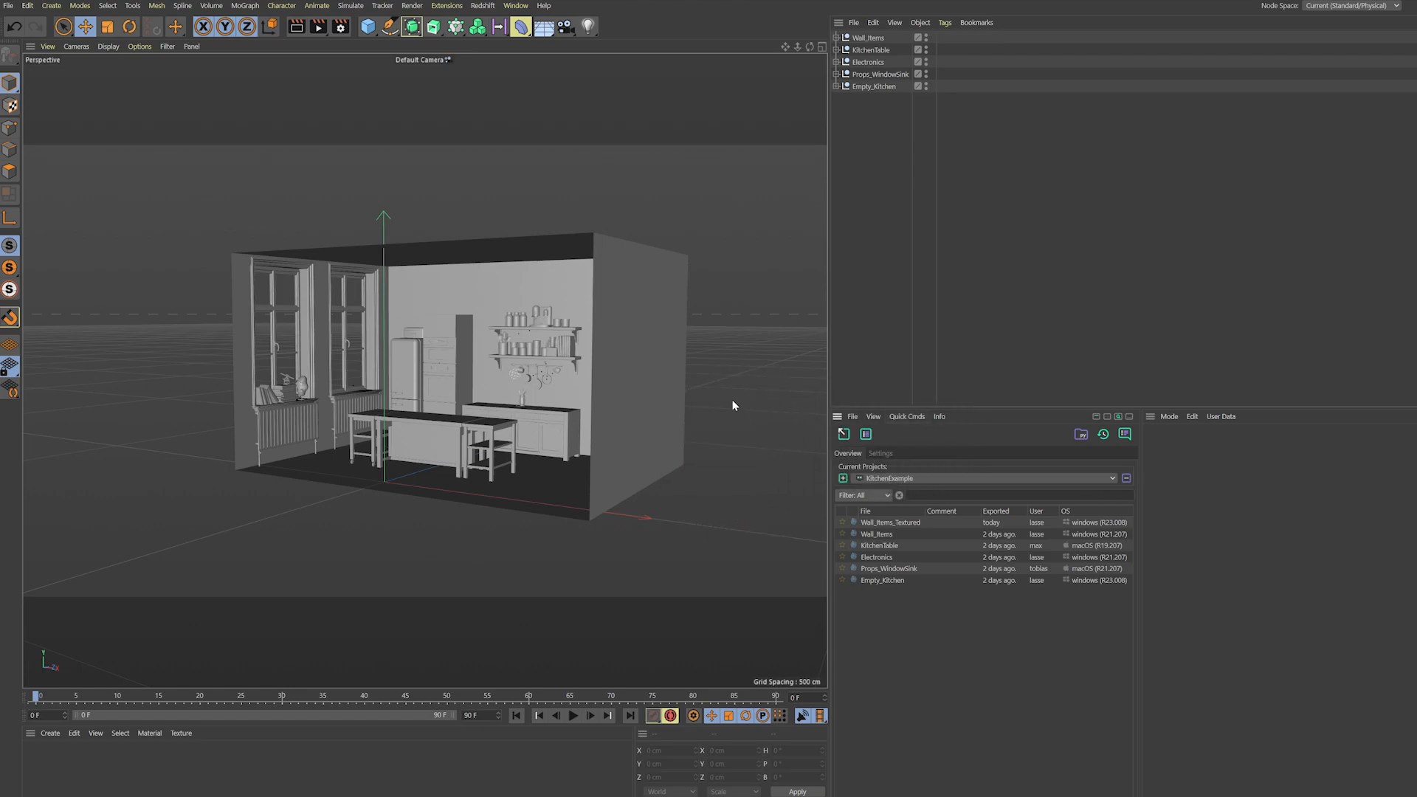
- Turn on palette editing in Customize Commands, add the shareIO DocHelper command to the main toolbar, and end palette editing
click(516, 5)
mouse_move(545, 113)
click(696, 33)
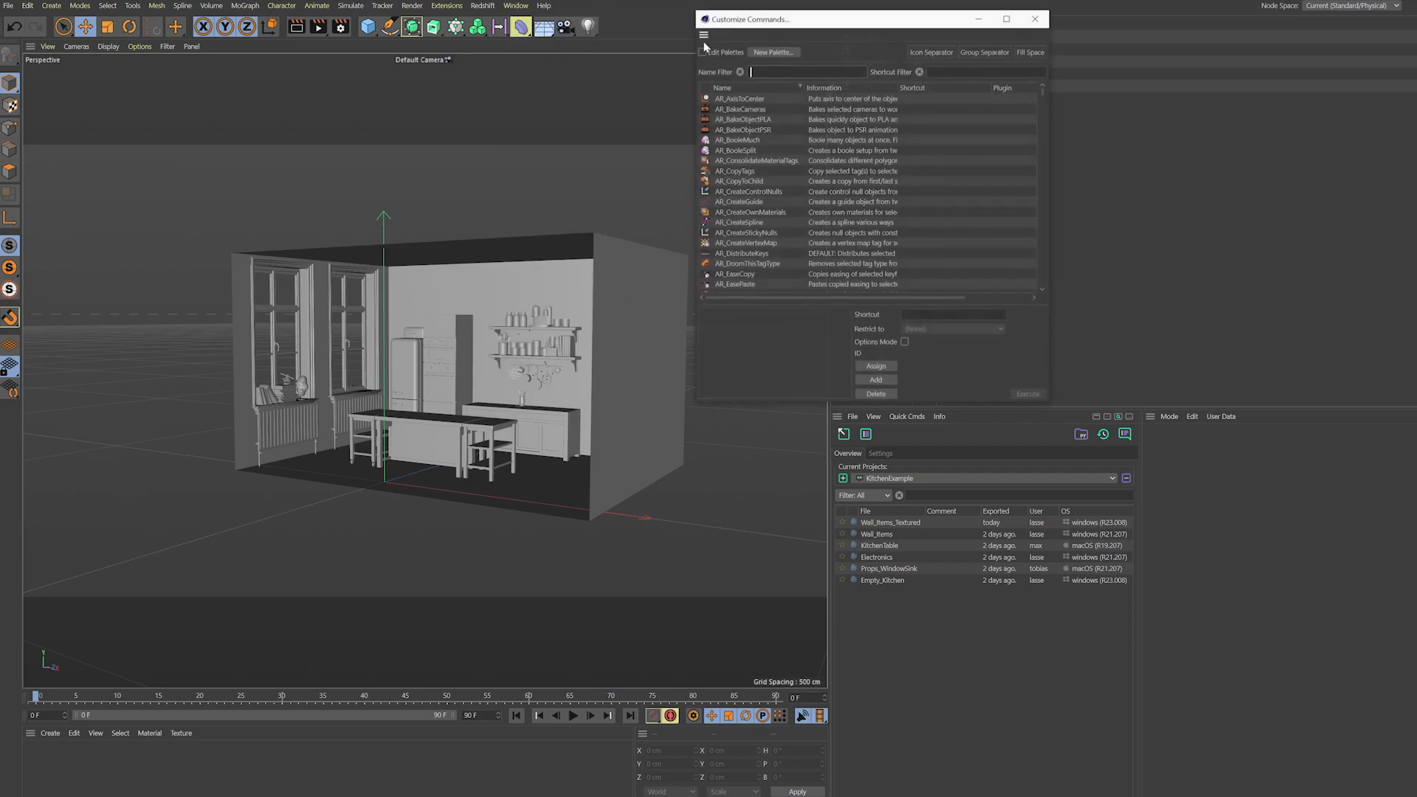
click(399, 231)
drag(867, 437, 824, 31)
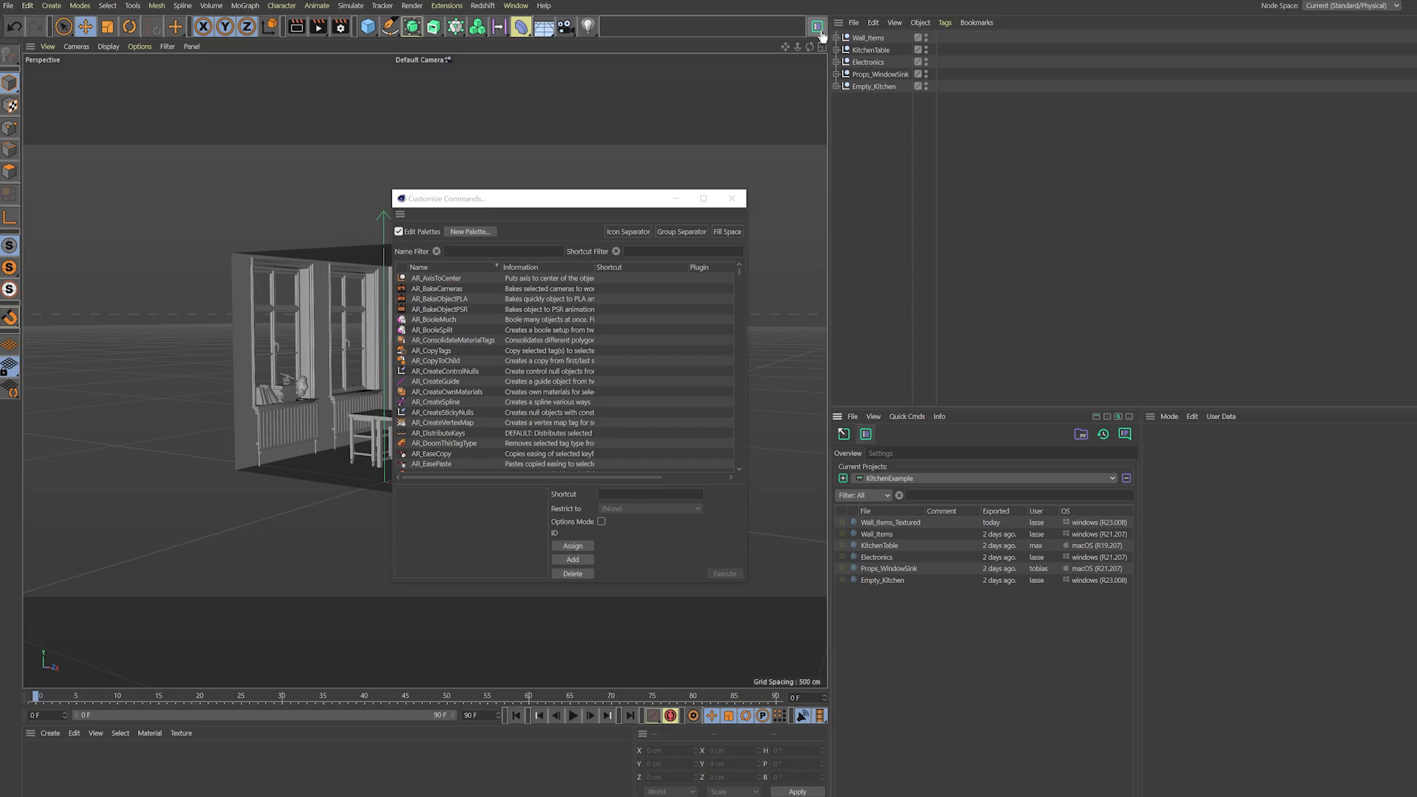
click(439, 231)
click(731, 198)
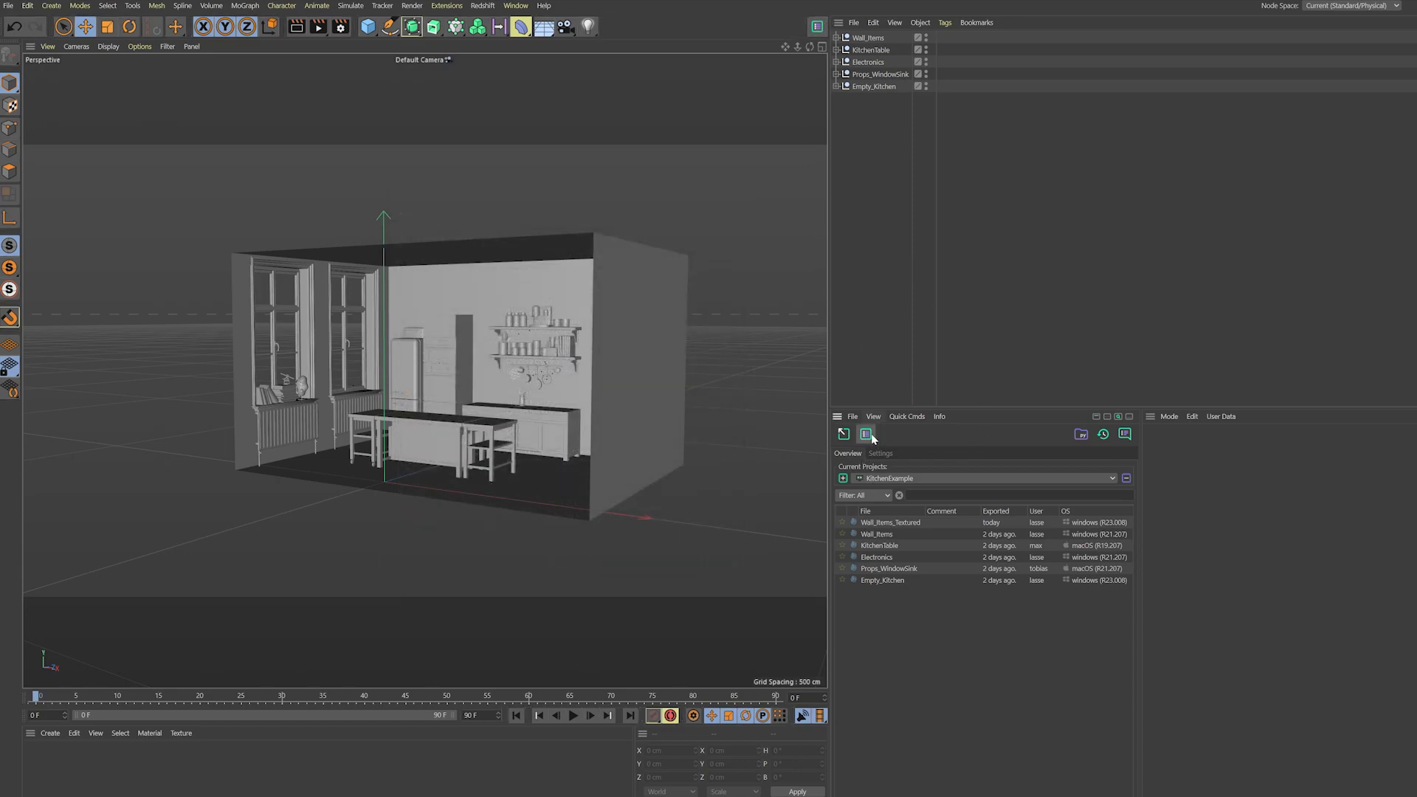
- Colorize all objects in the kitchen scene with DocHelper, inspect them from several angles, and uncolorize them
click(819, 30)
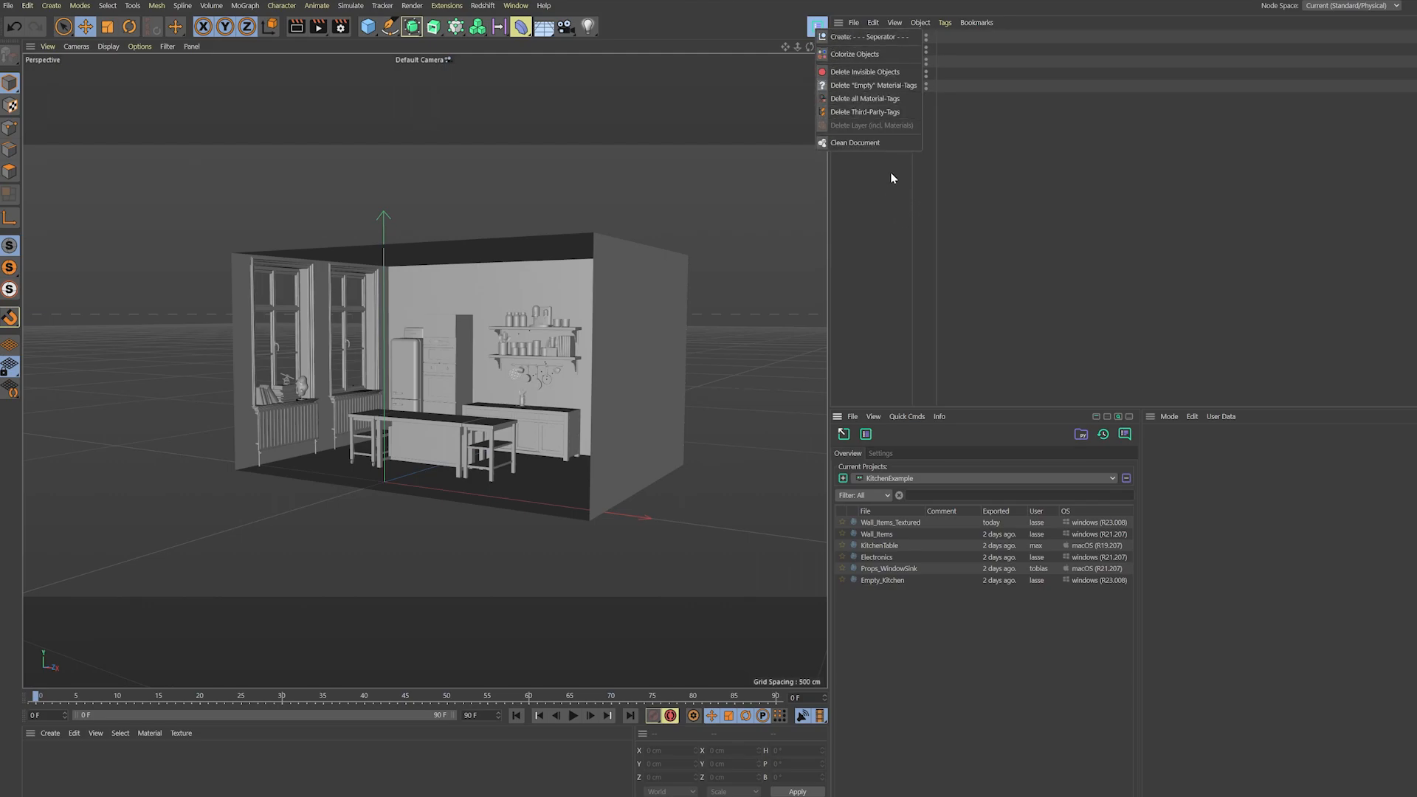
click(875, 54)
alt+drag(455, 410, 540, 397)
alt+right_drag(539, 398, 602, 386)
alt+drag(601, 386, 525, 421)
alt+right_drag(525, 421, 472, 441)
alt+drag(472, 441, 456, 440)
alt+right_drag(473, 414, 569, 362)
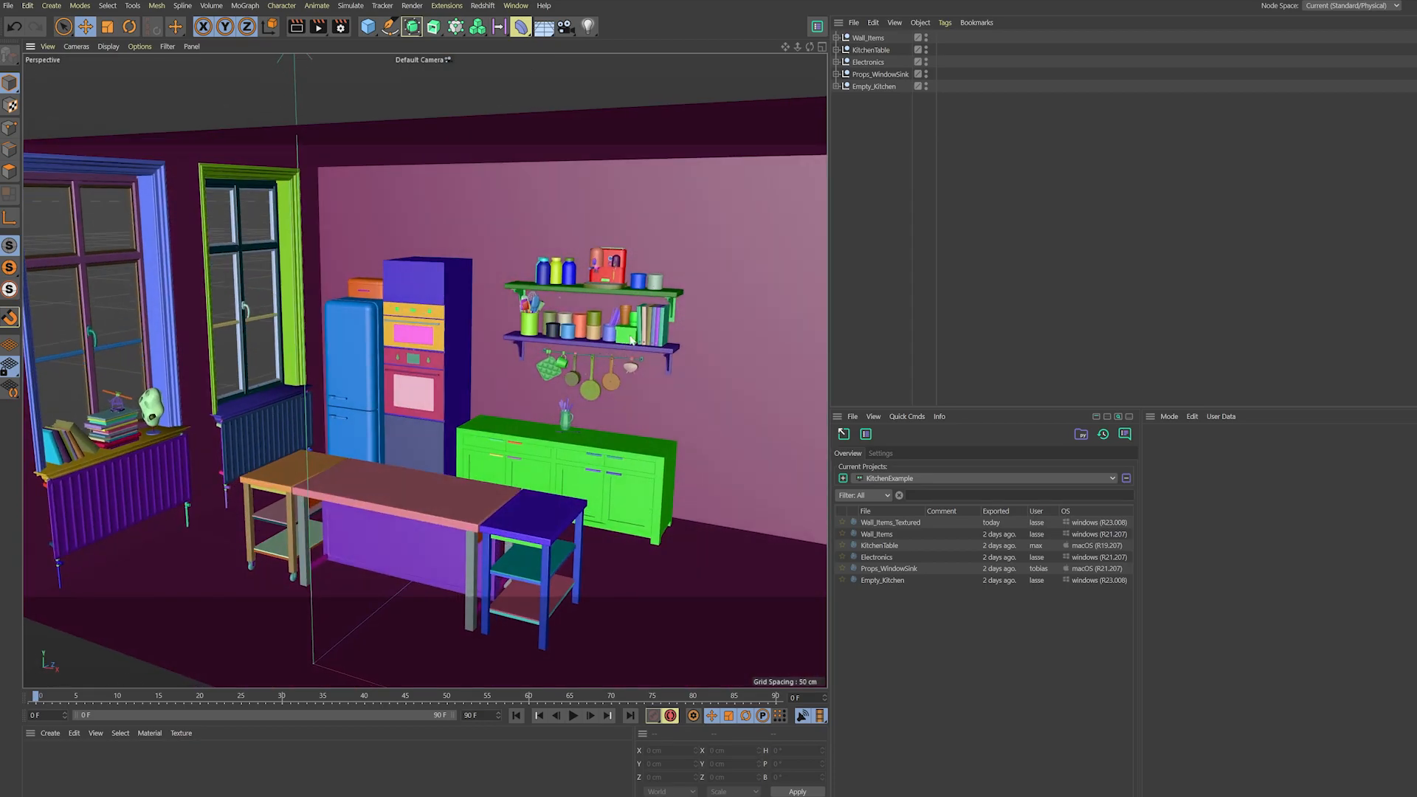
alt+drag(568, 361, 622, 344)
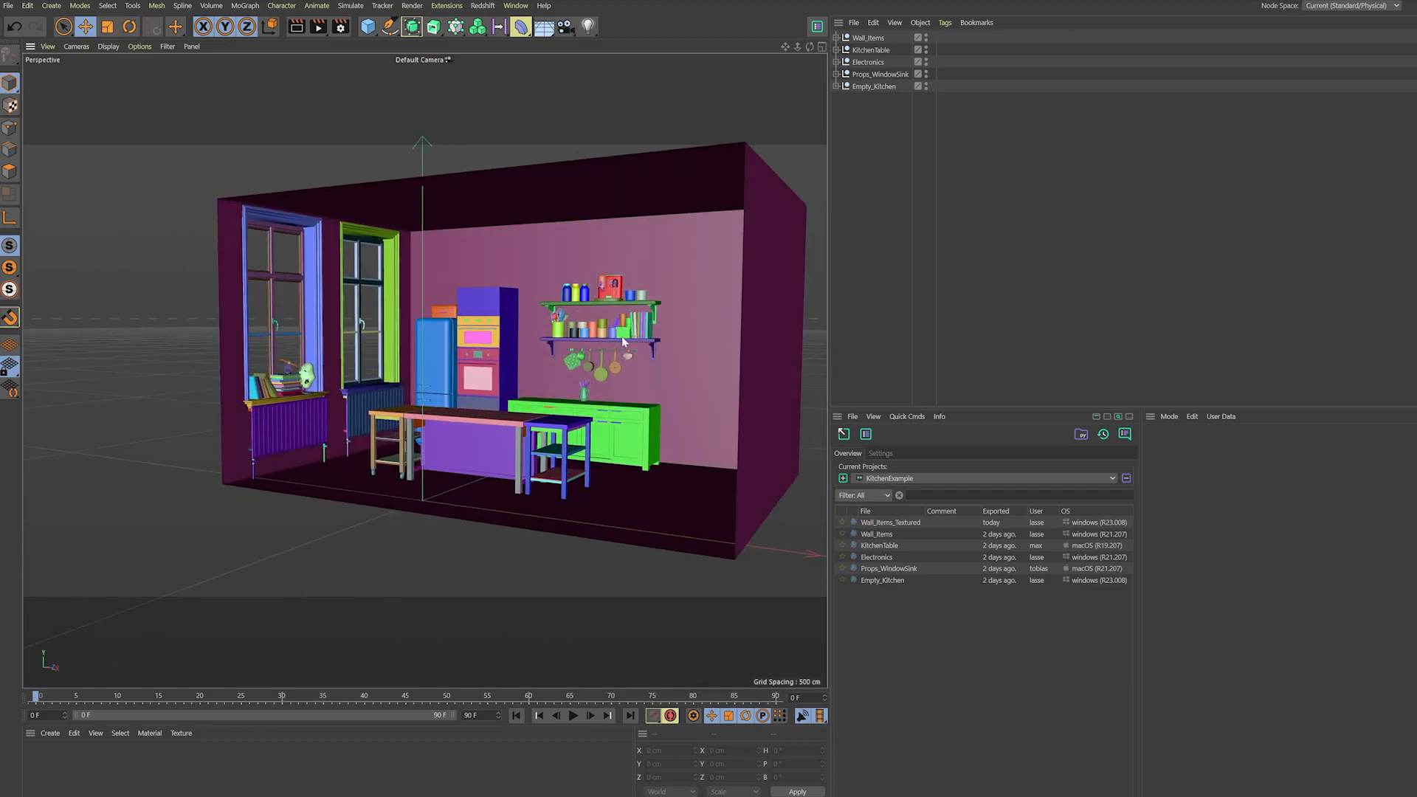
click(816, 27)
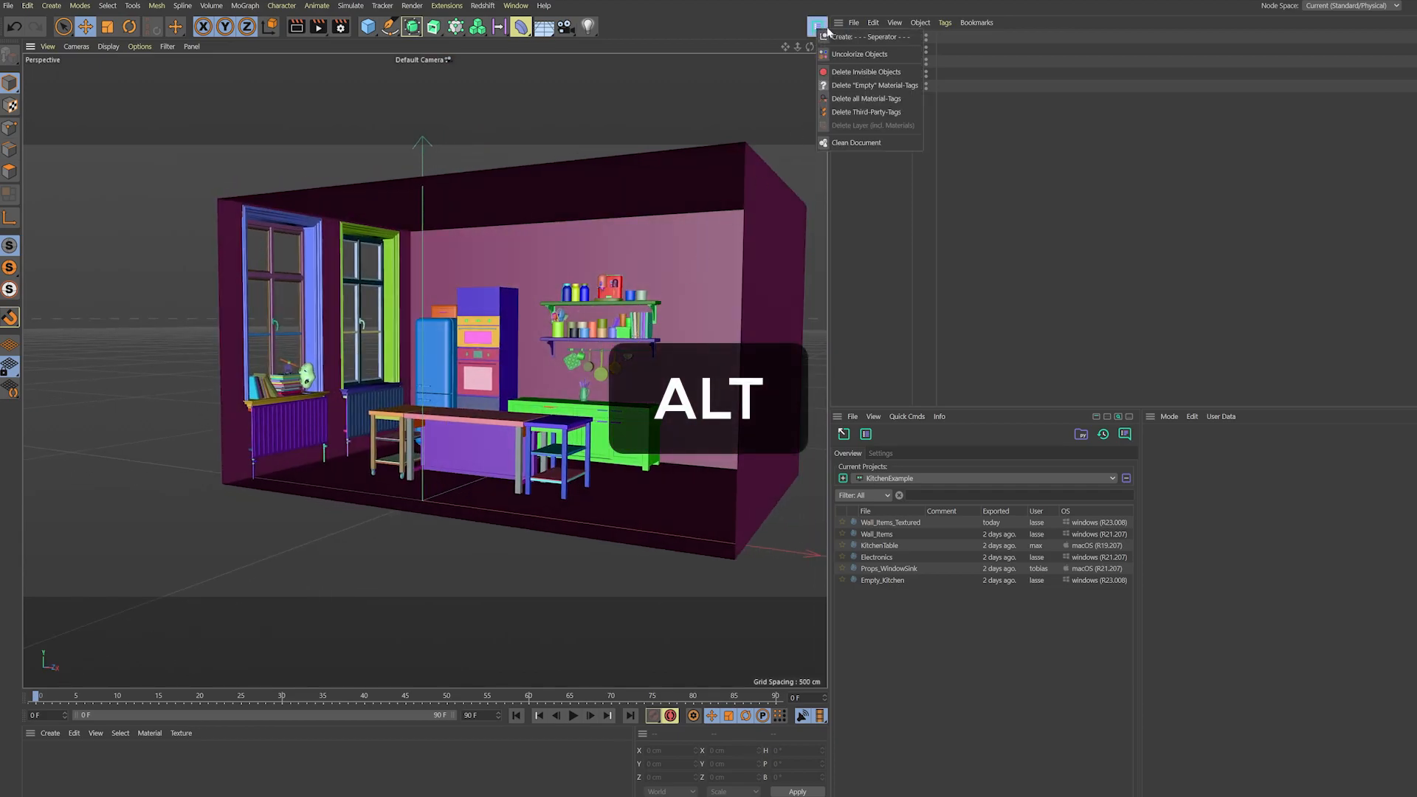
click(871, 59)
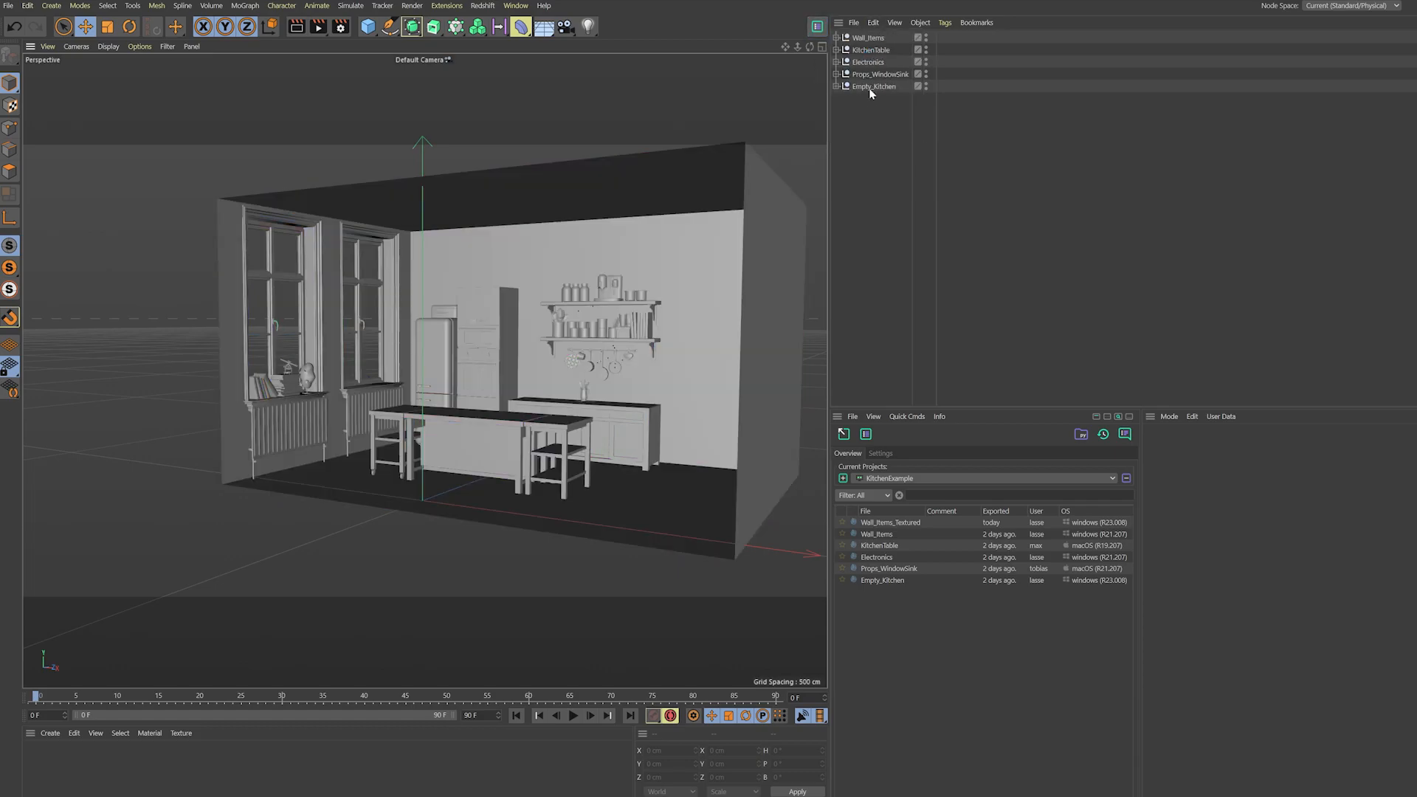
- Select the KitchenTable null together with all its children and colorize them with DocHelper
click(885, 51)
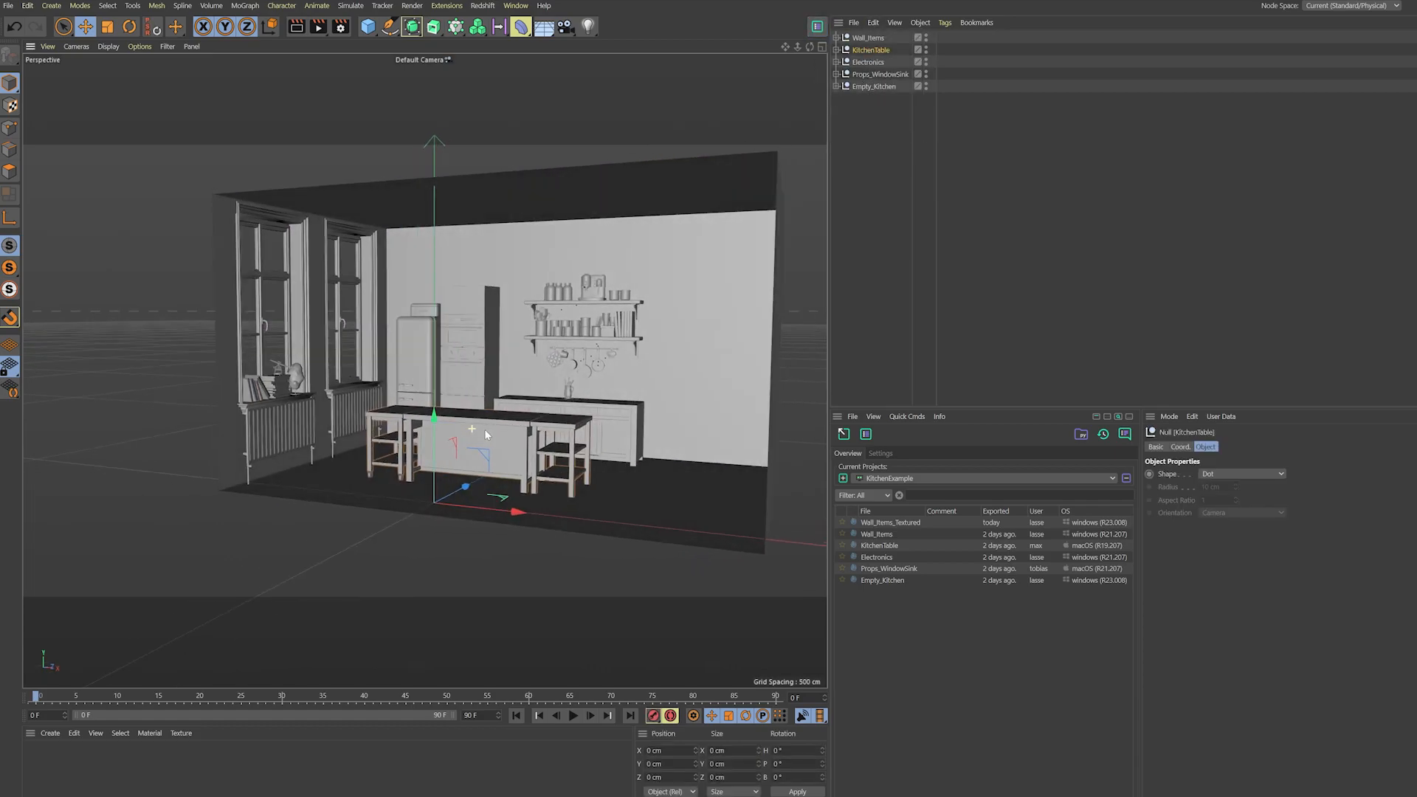
click(873, 23)
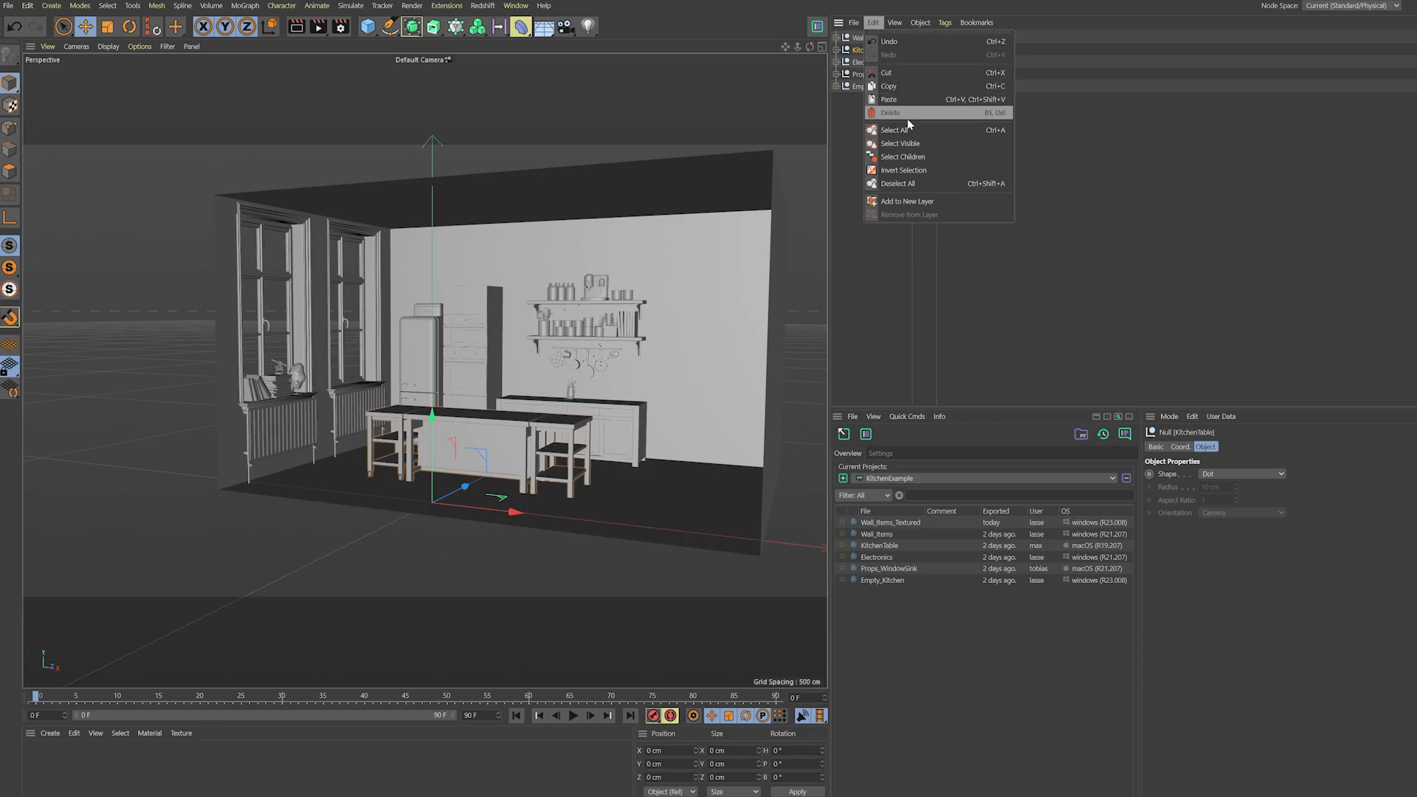
click(919, 156)
alt+drag(514, 430, 454, 441)
click(816, 27)
click(854, 51)
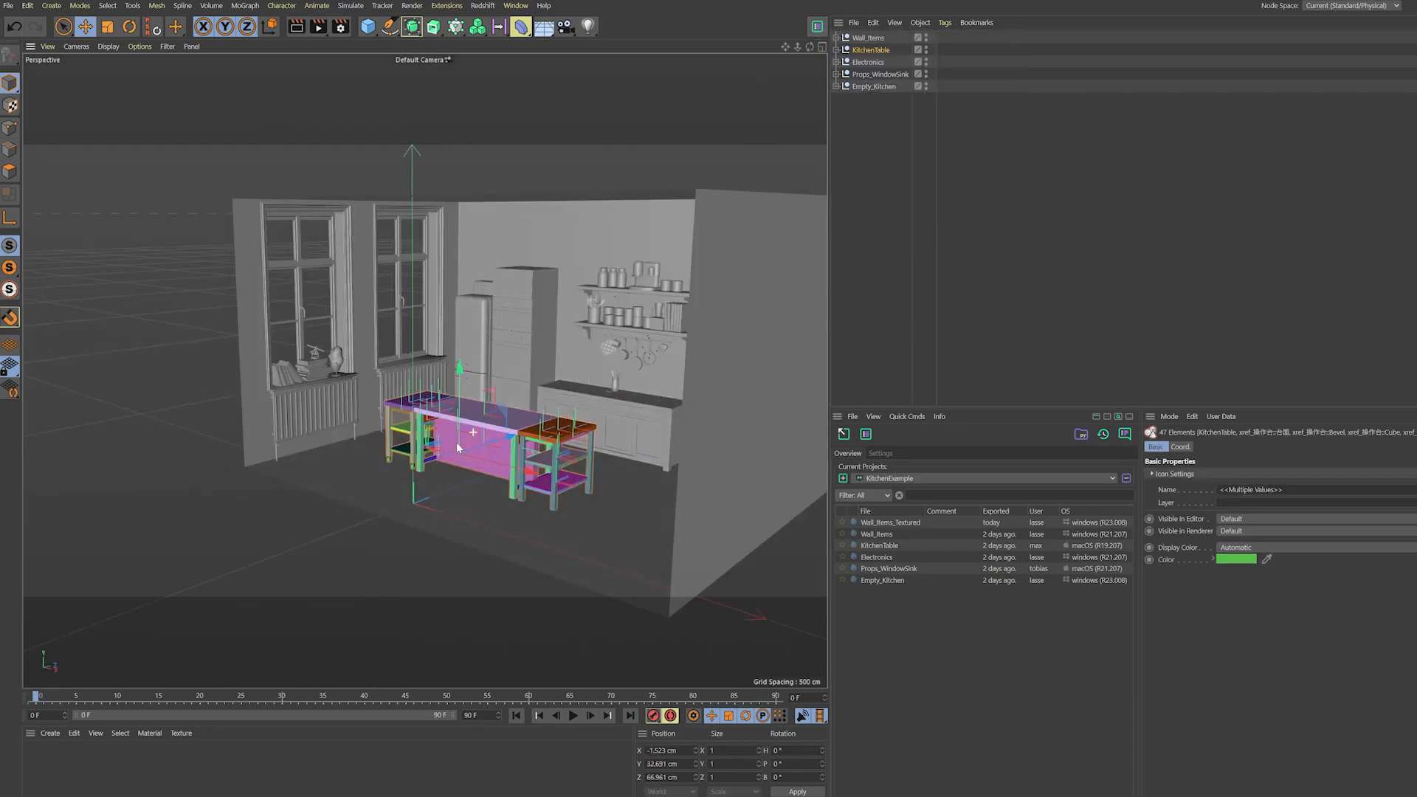
- Uncolorize the selected KitchenTable objects with DocHelper and clear the selection
click(816, 28)
click(855, 51)
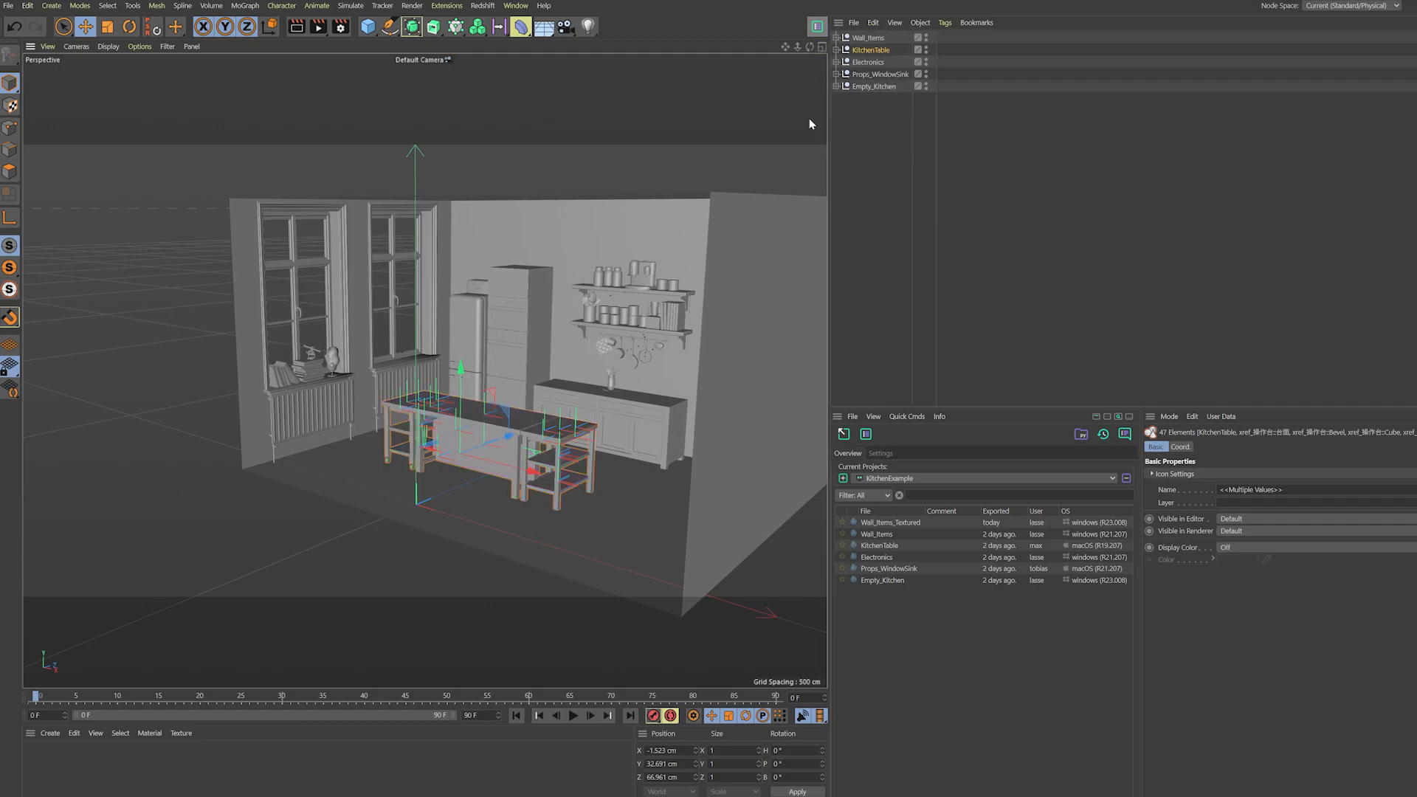
alt+drag(494, 431, 603, 384)
scroll(582, 377, down, 3)
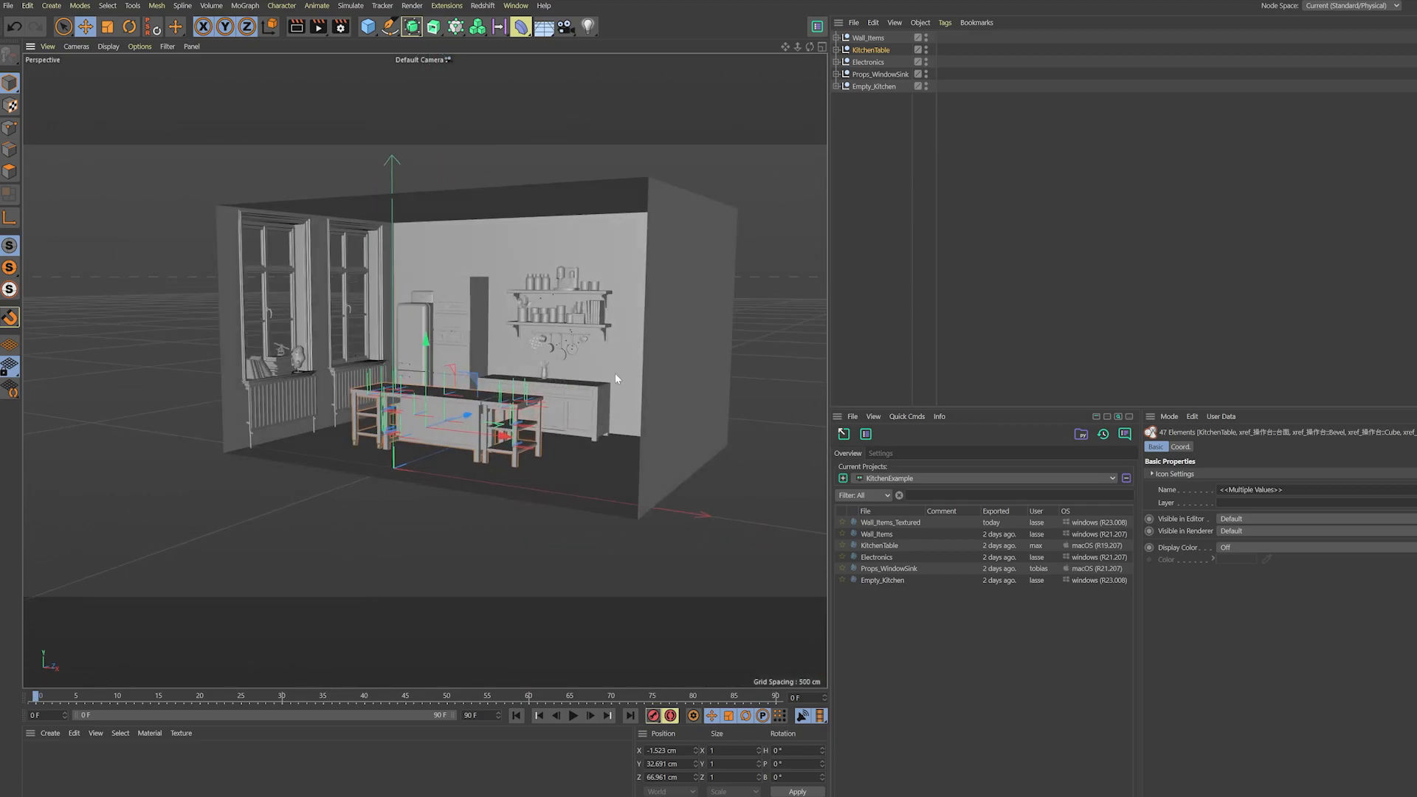
click(859, 184)
- Hide Props_WindowSink, Electronics and KitchenTable in both the editor and the renderer
click(926, 72)
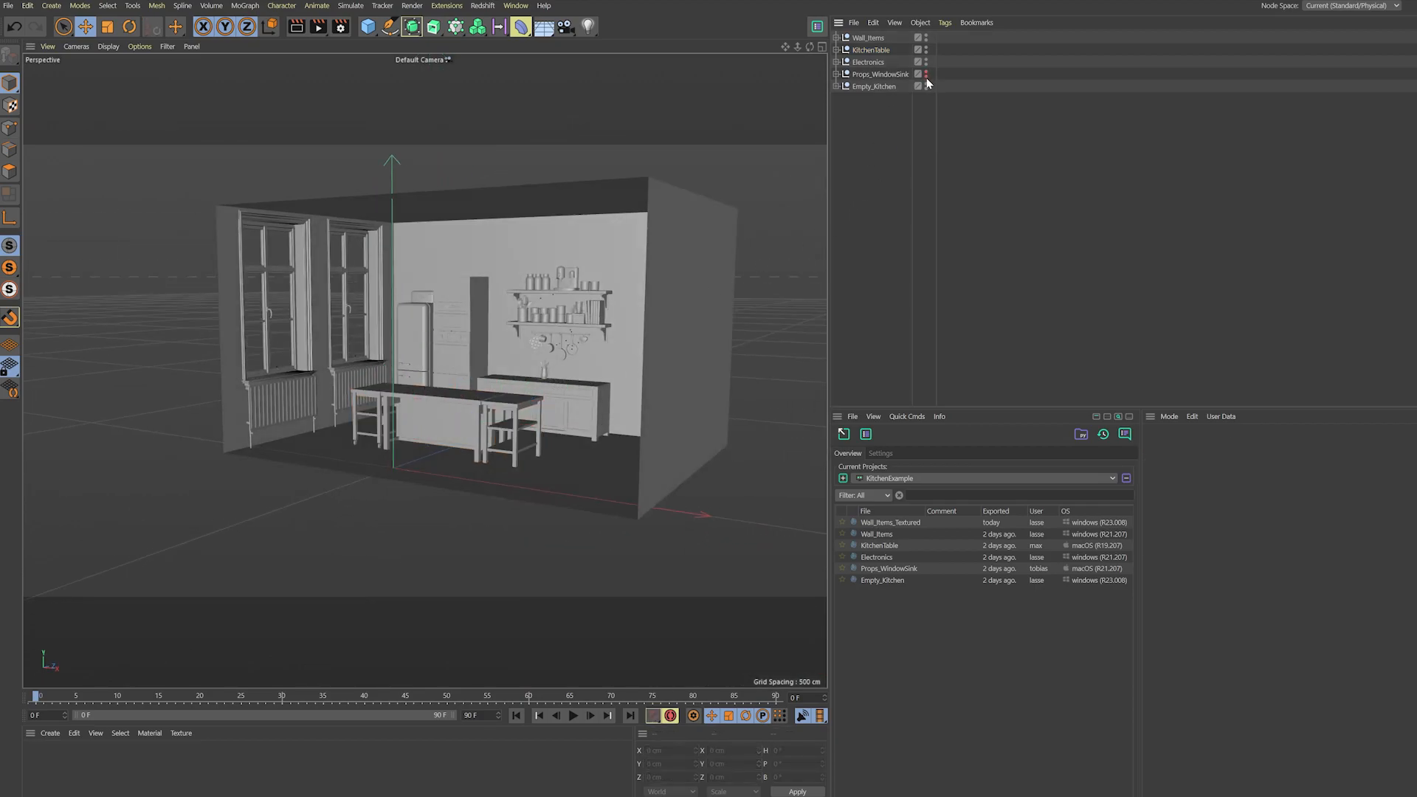
click(926, 61)
click(926, 49)
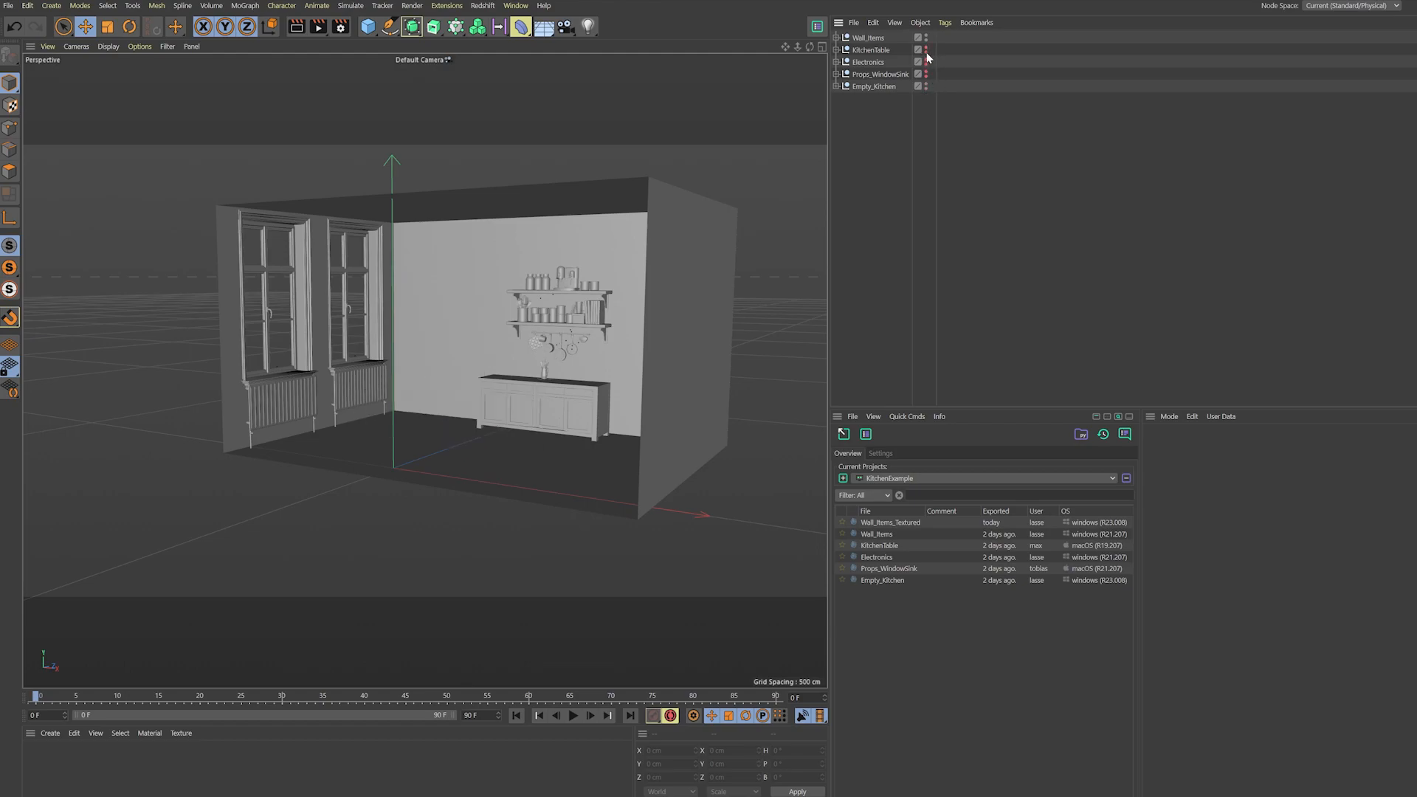
alt+drag(574, 343, 592, 347)
alt+right_drag(591, 347, 559, 353)
alt+drag(559, 353, 538, 356)
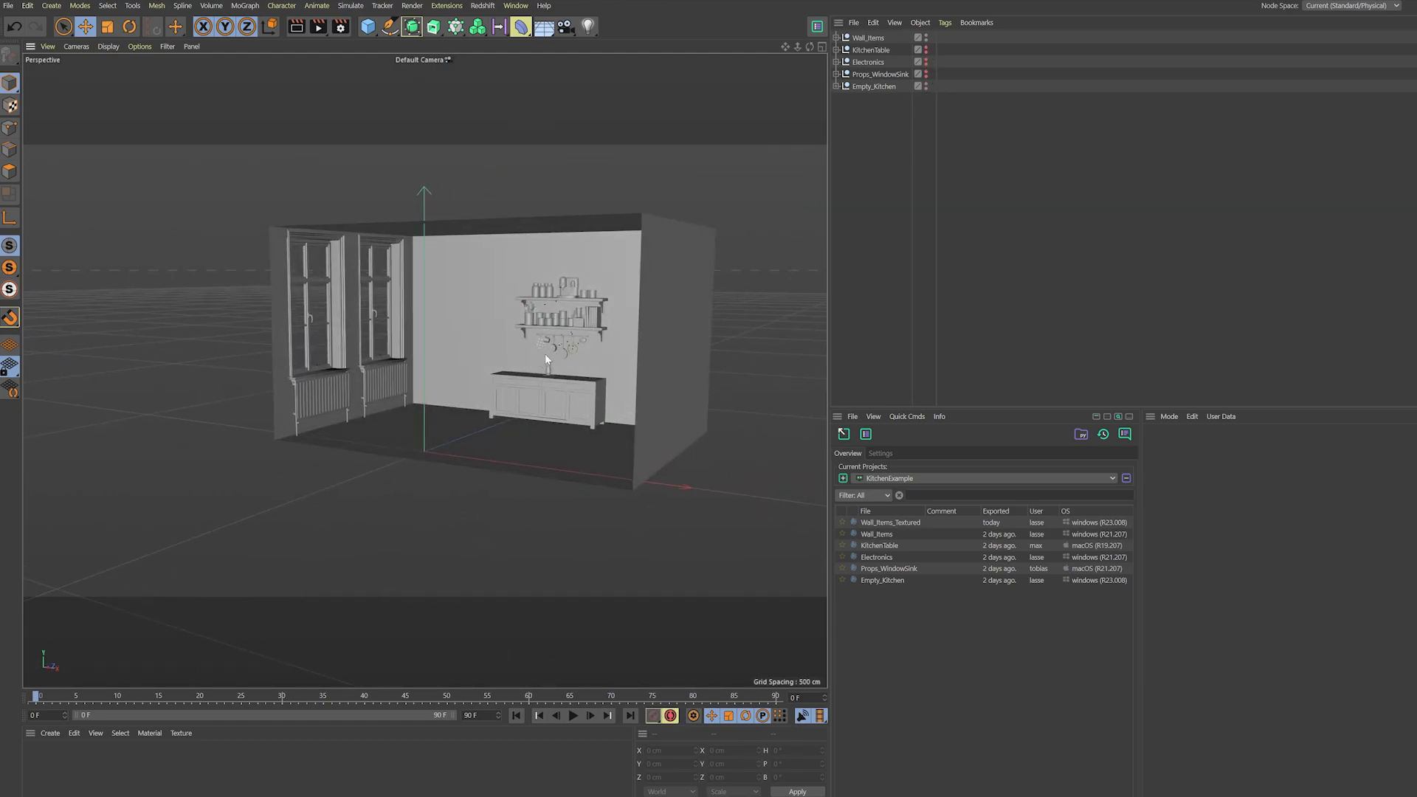
alt+right_drag(559, 322, 583, 313)
alt+drag(578, 329, 579, 344)
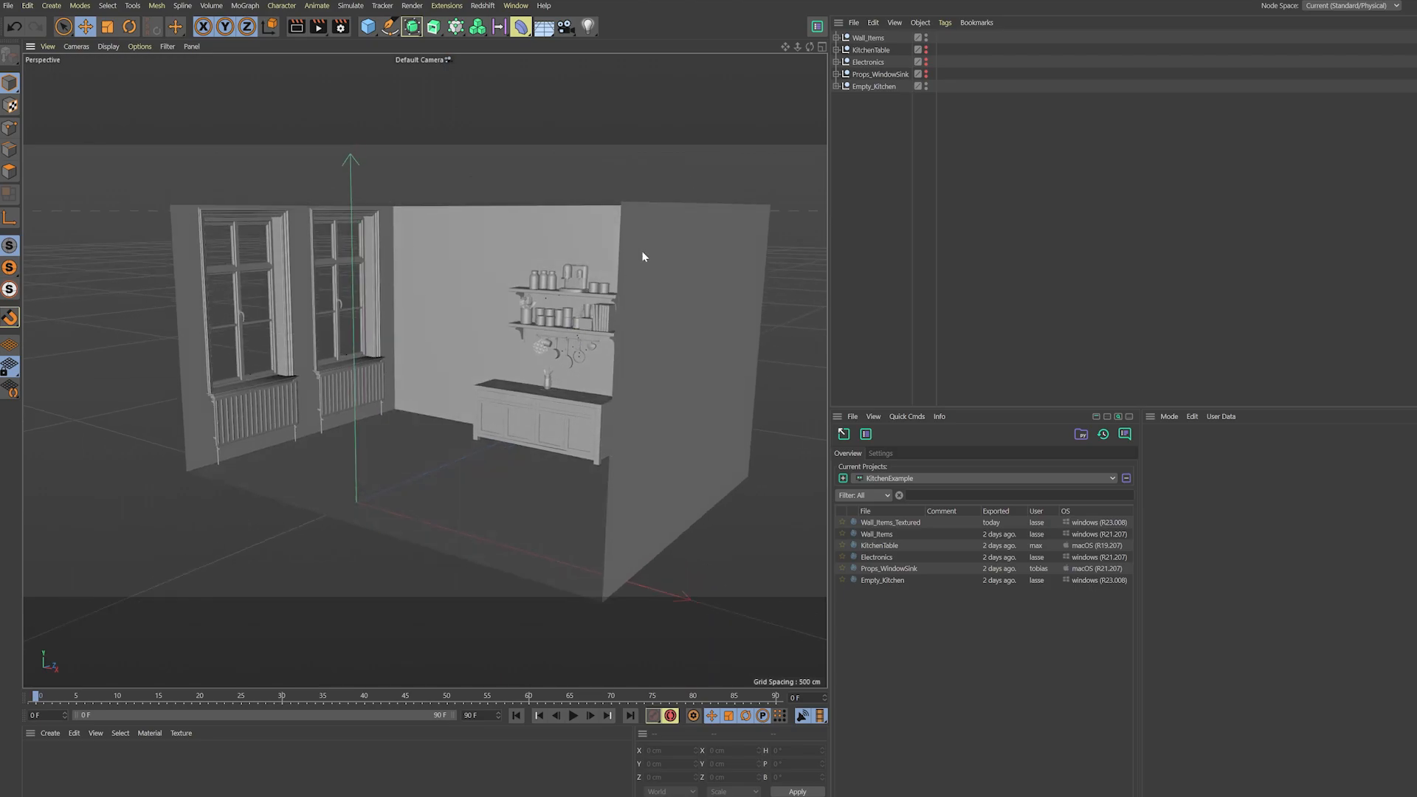
- Delete the invisible objects from the scene with DocHelper and undo the deletion
click(816, 27)
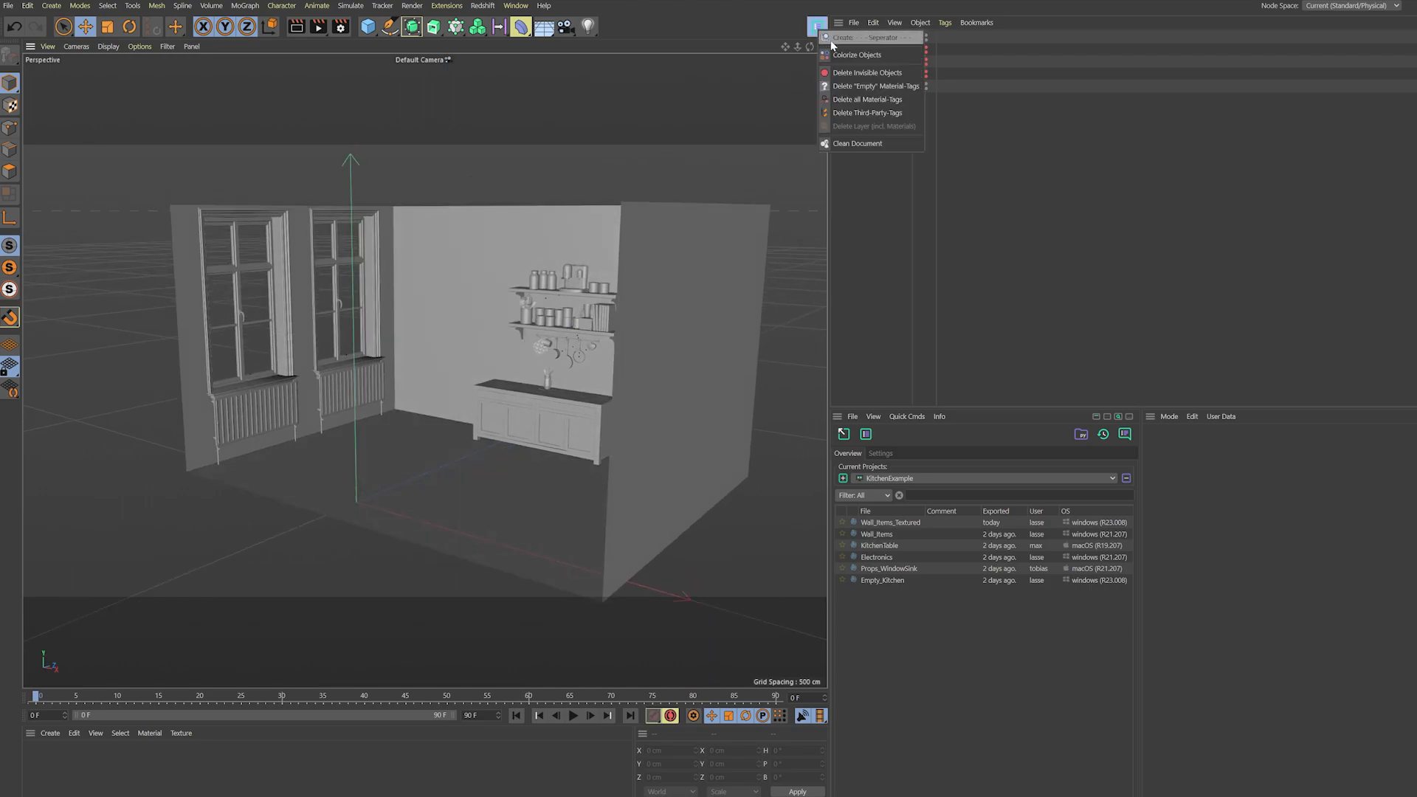
click(890, 73)
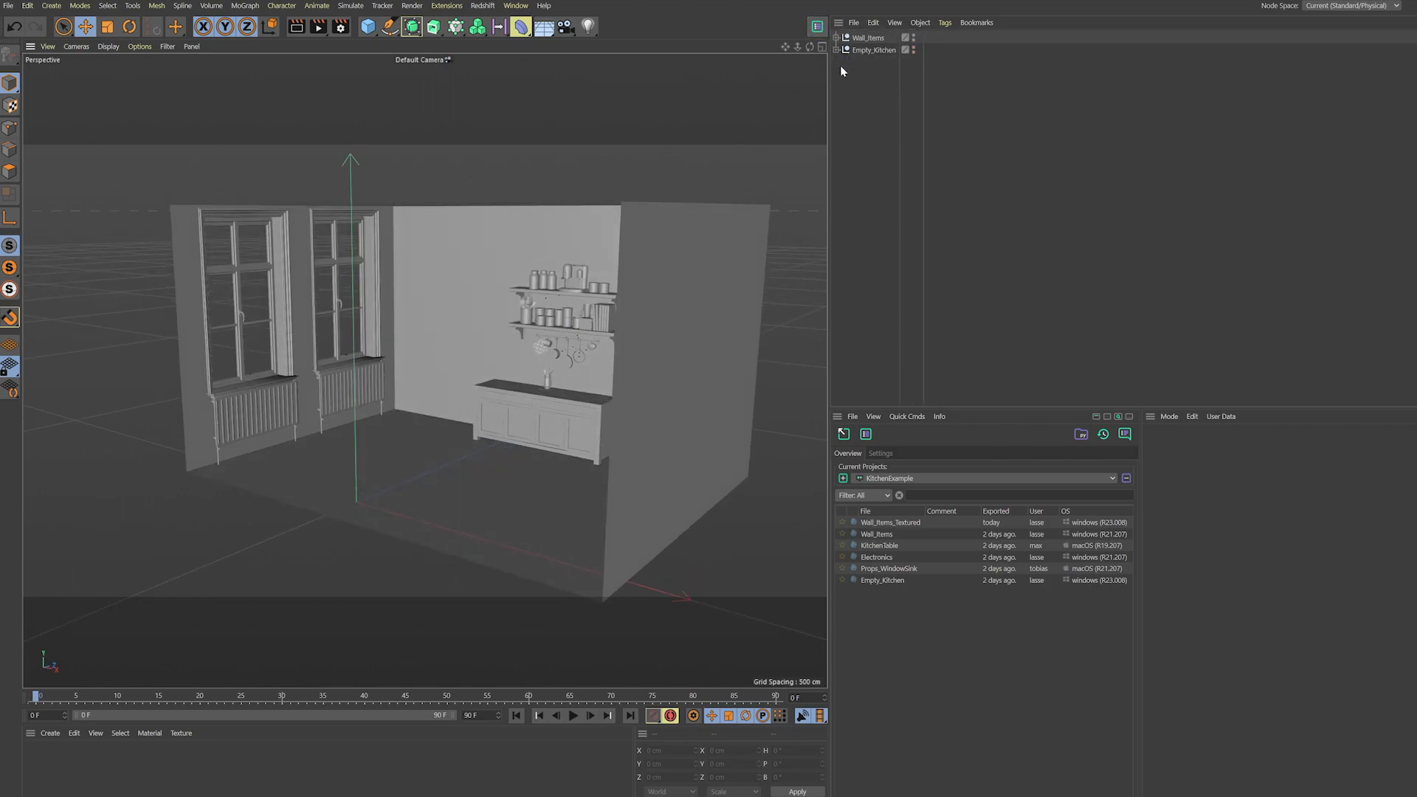
click(873, 22)
click(881, 37)
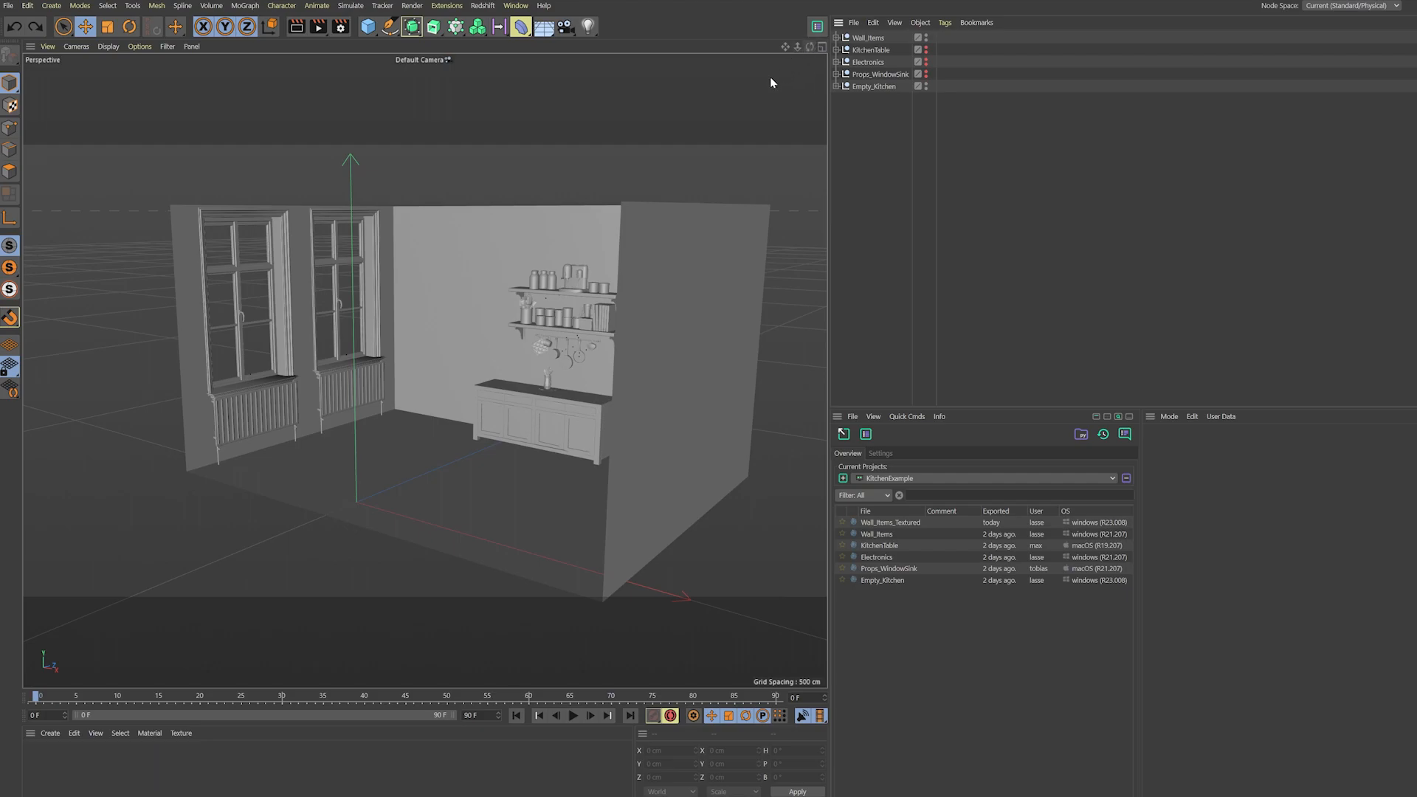
- Open the shareIO online documentation in the browser and read through its Doc-Helper page
click(816, 31)
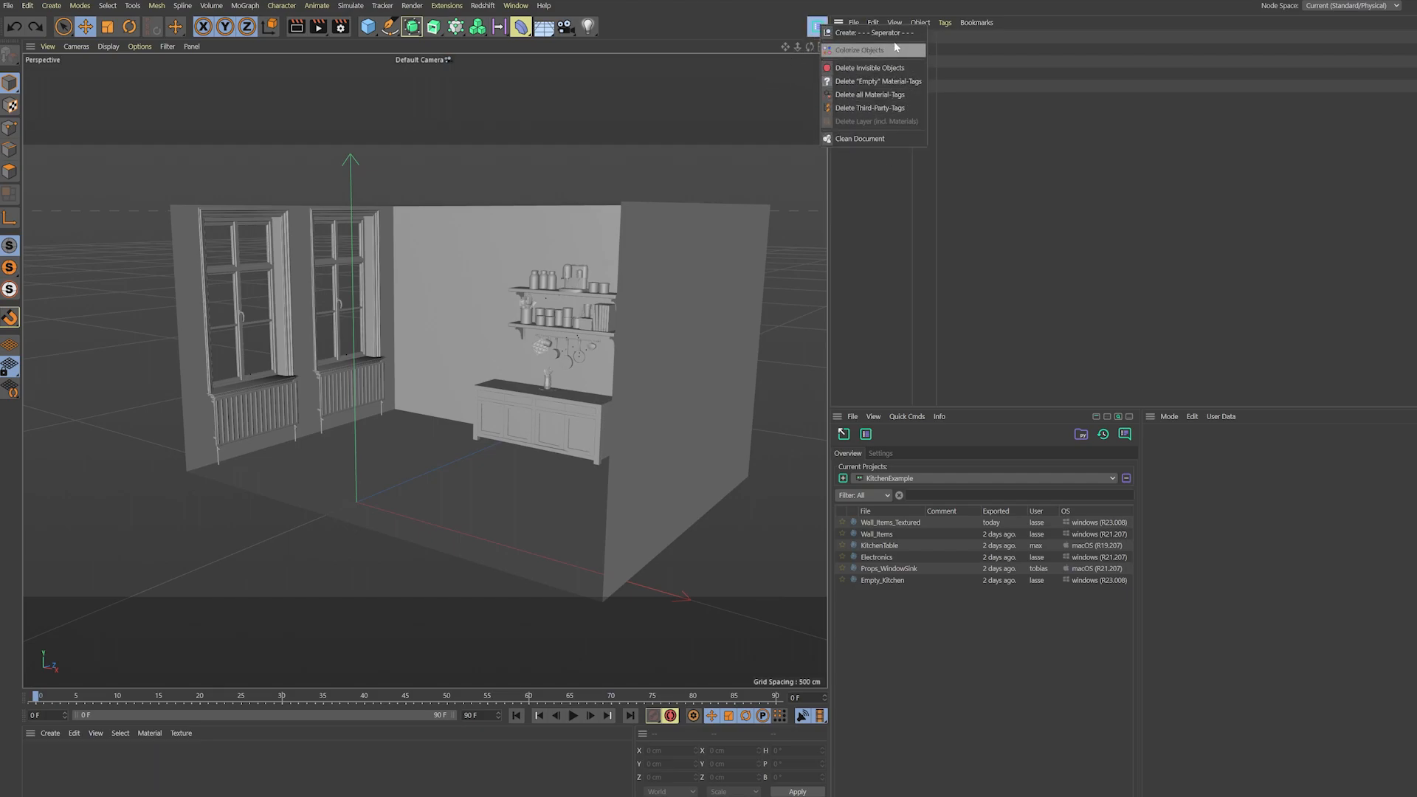
click(945, 416)
click(946, 416)
click(972, 478)
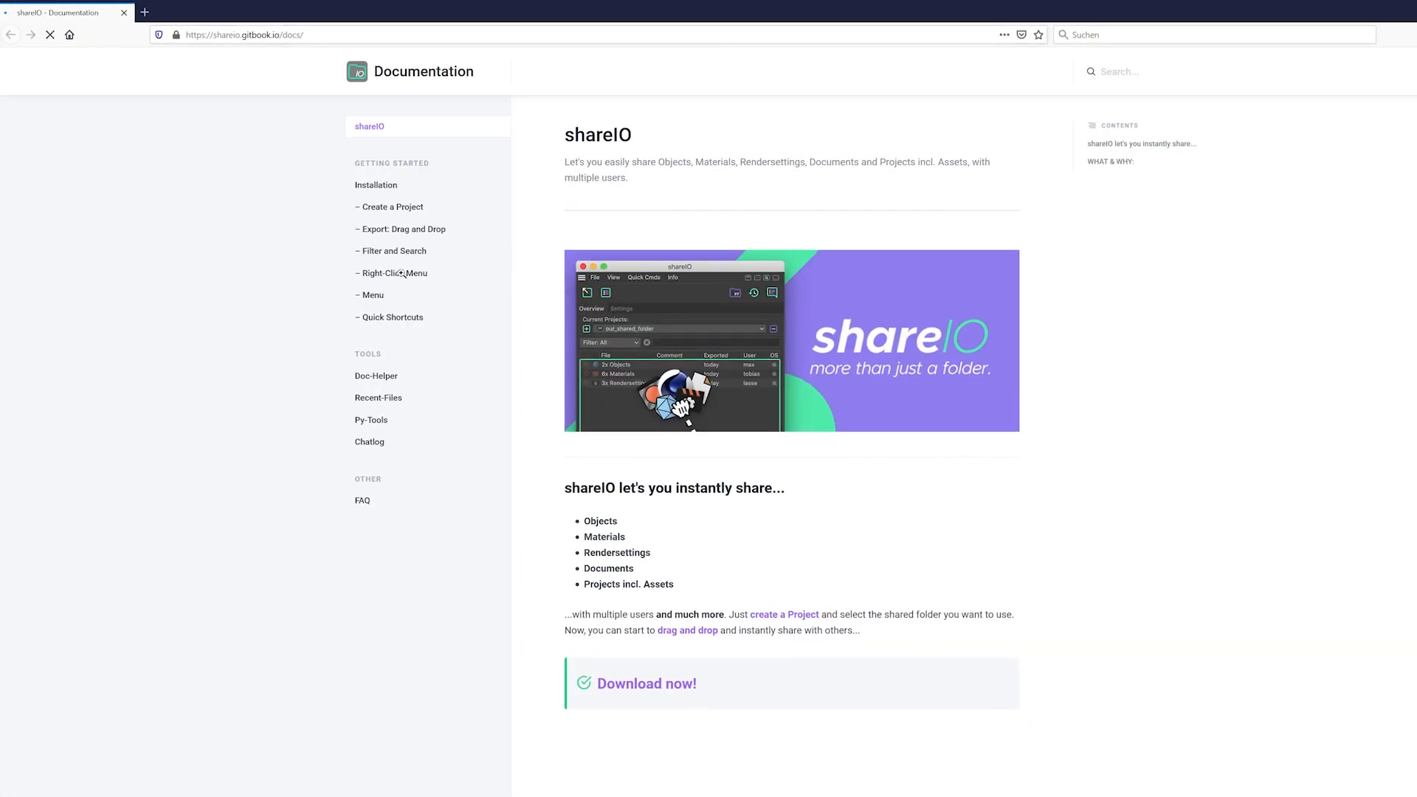
click(391, 378)
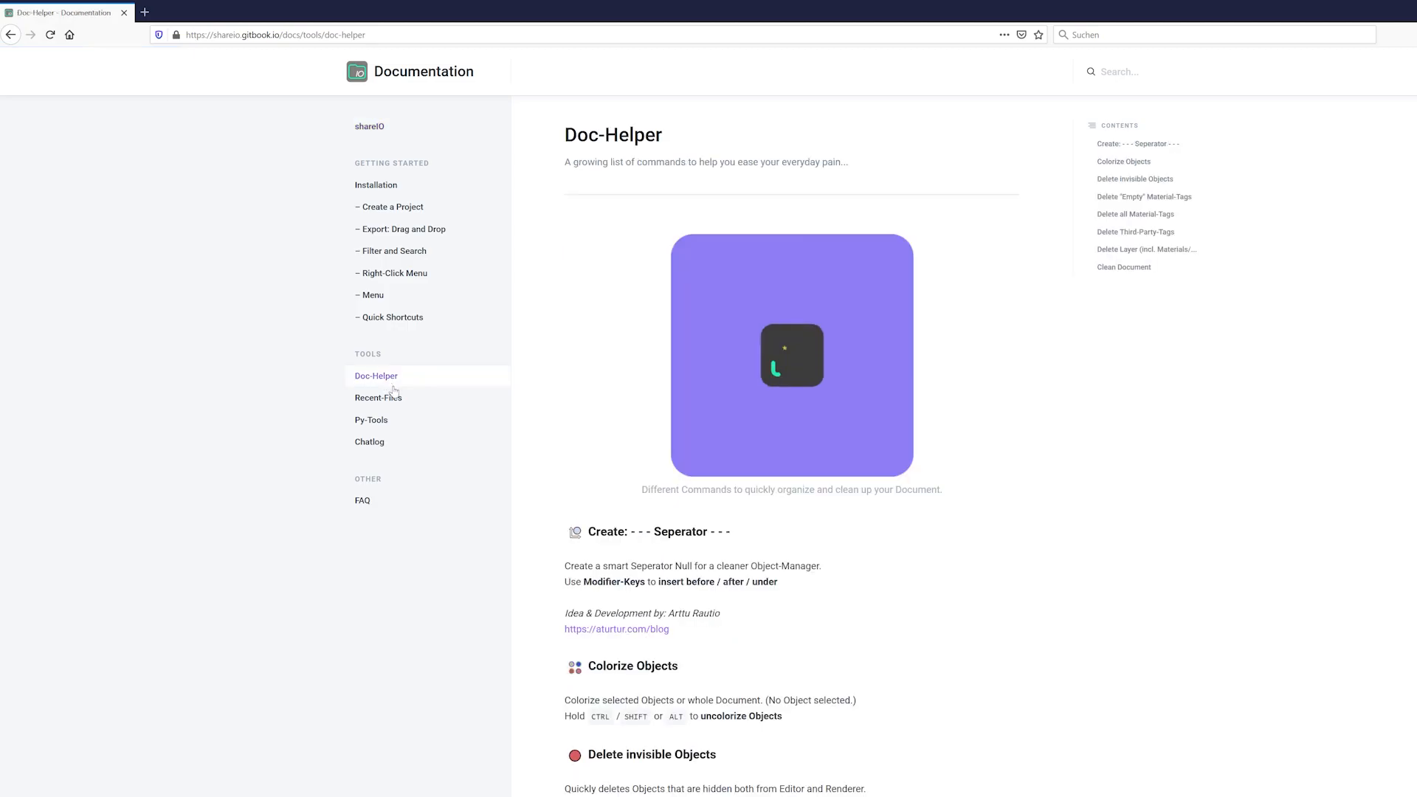
middle_click(558, 395)
middle_drag(557, 417, 545, 496)
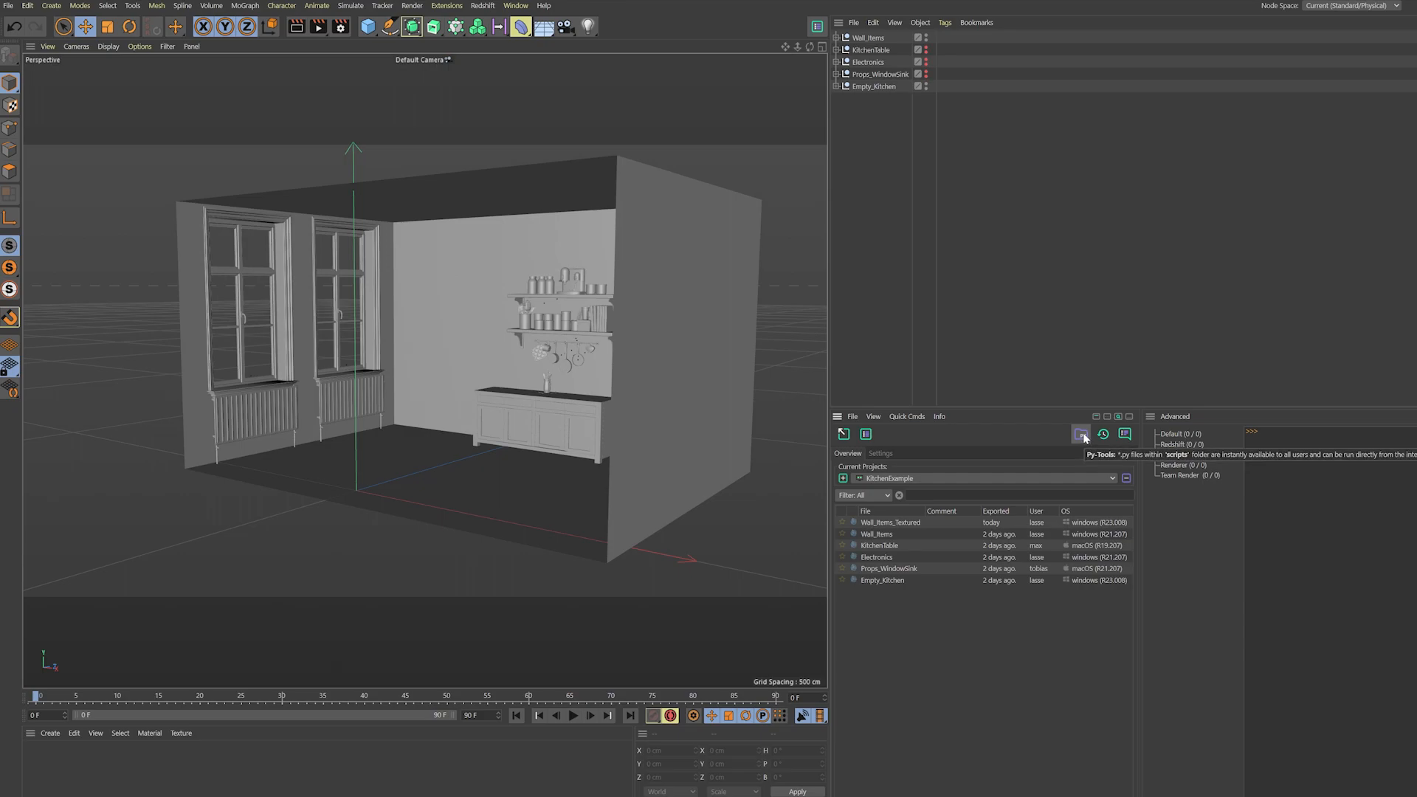
- Switch the current shareIO project to c4d-shareIO-withfriends and list its Py-Tools scripts
click(1081, 434)
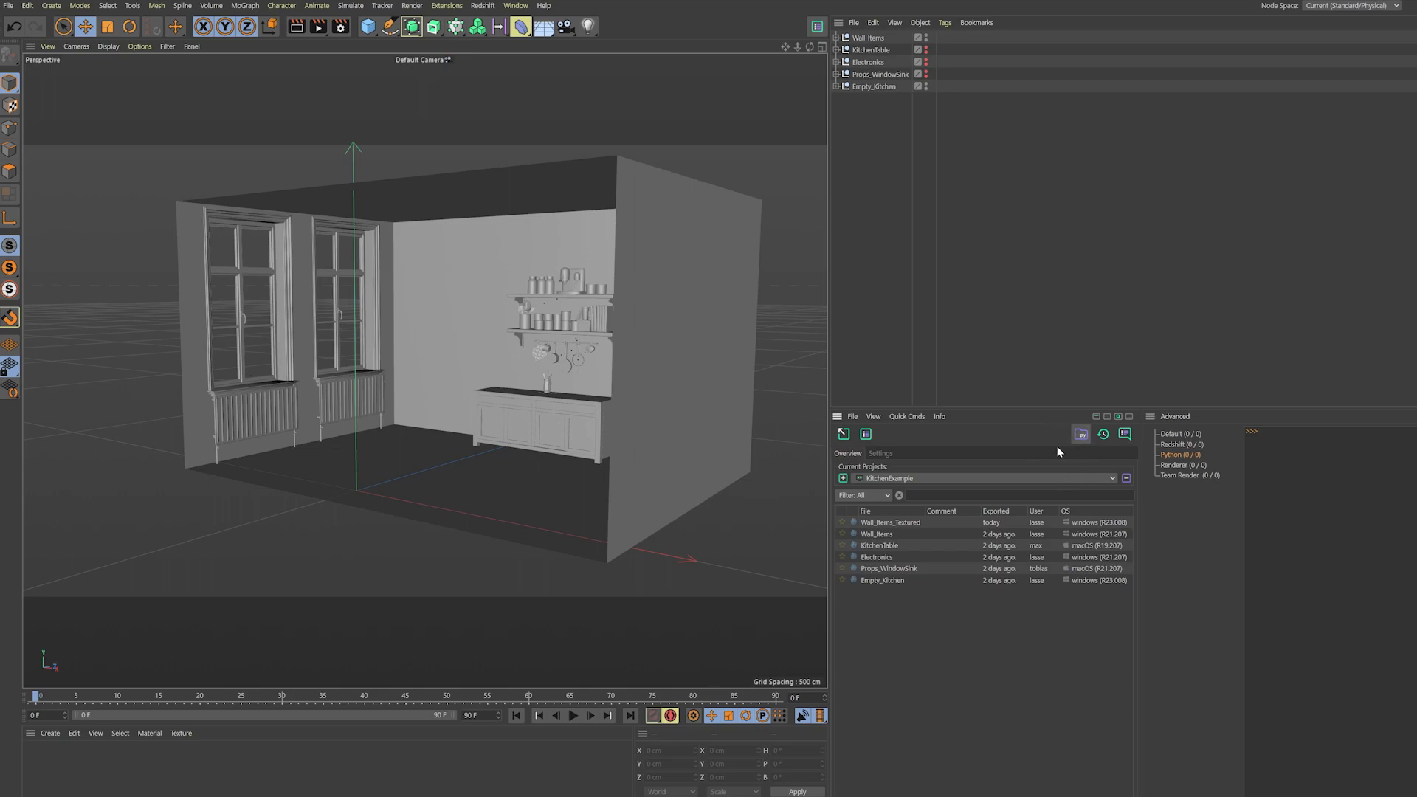
click(927, 478)
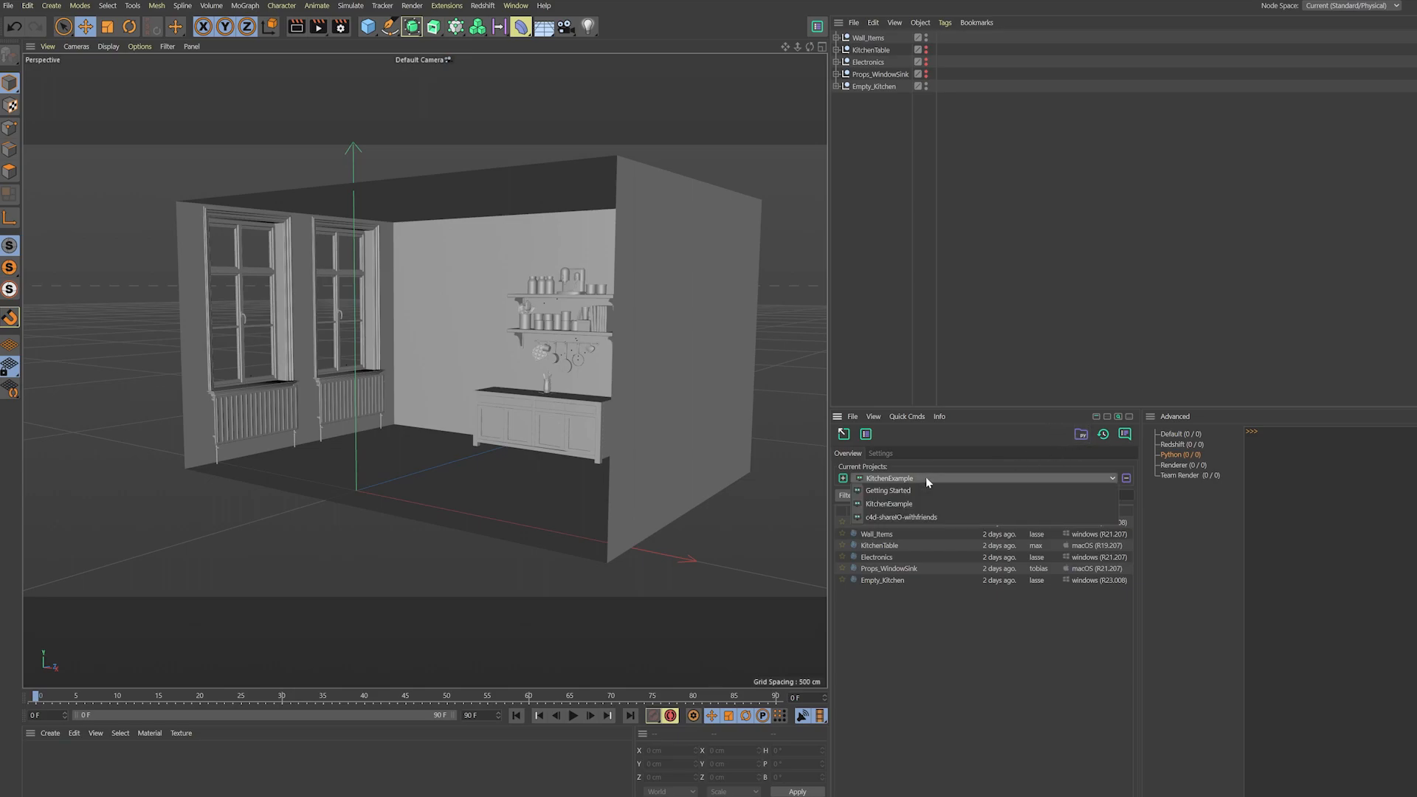
click(952, 519)
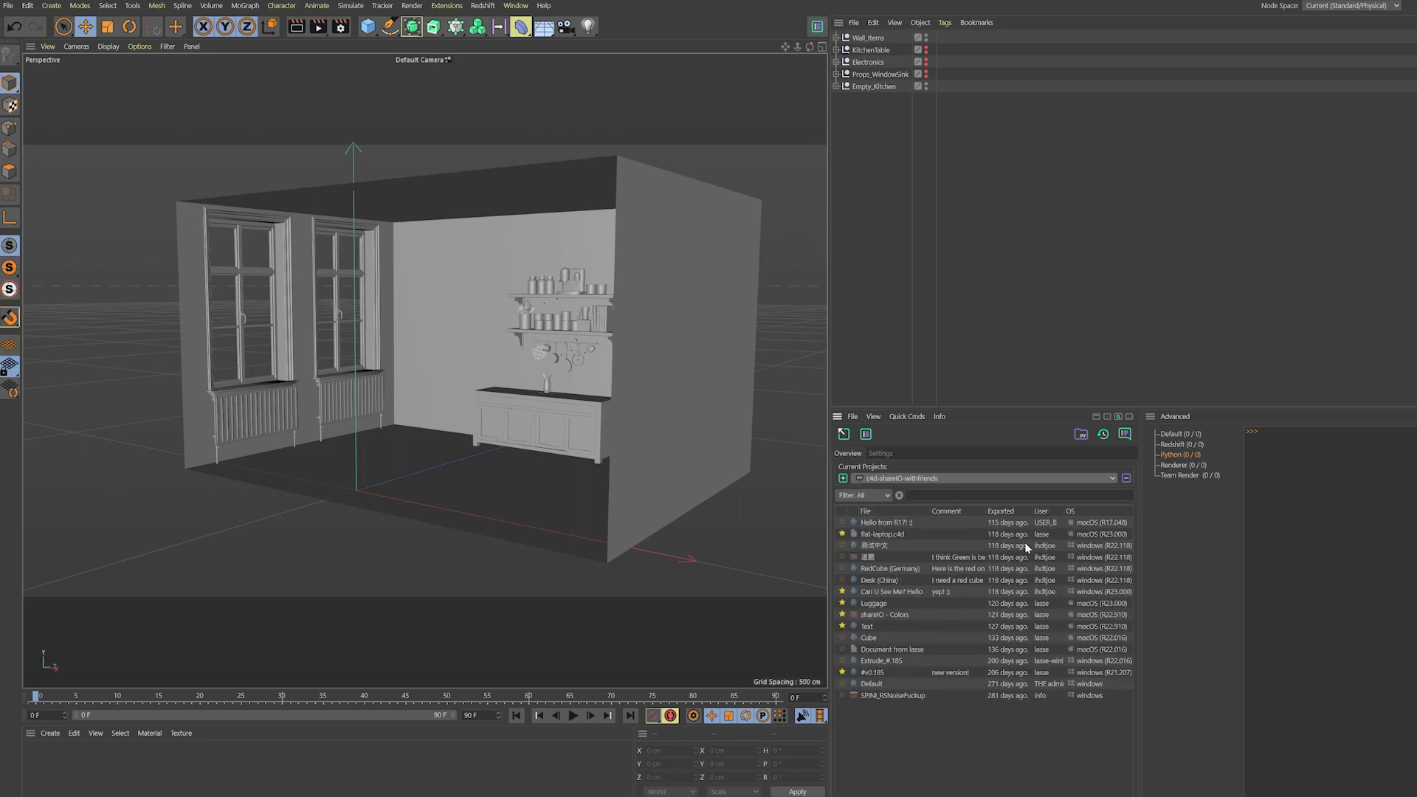
click(1081, 437)
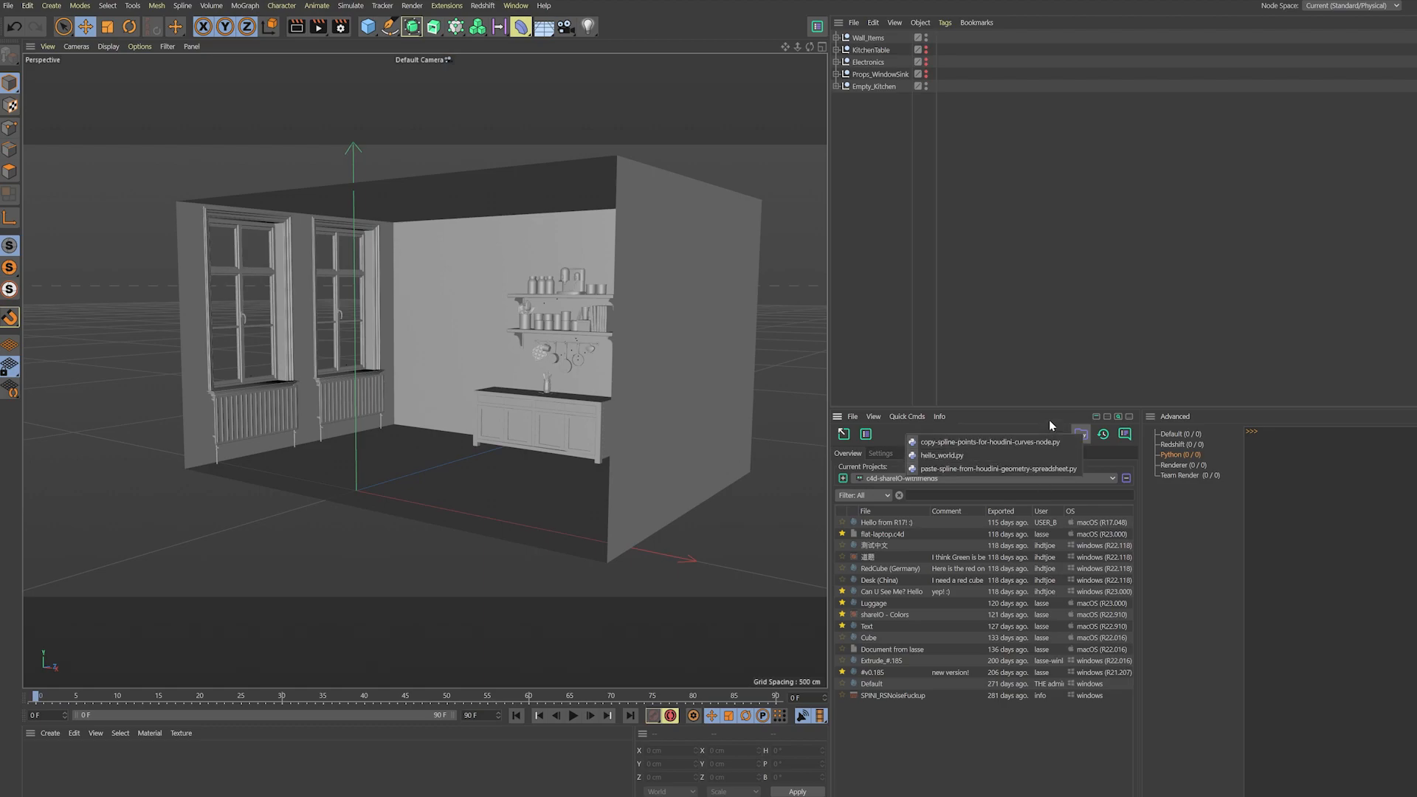
click(1080, 435)
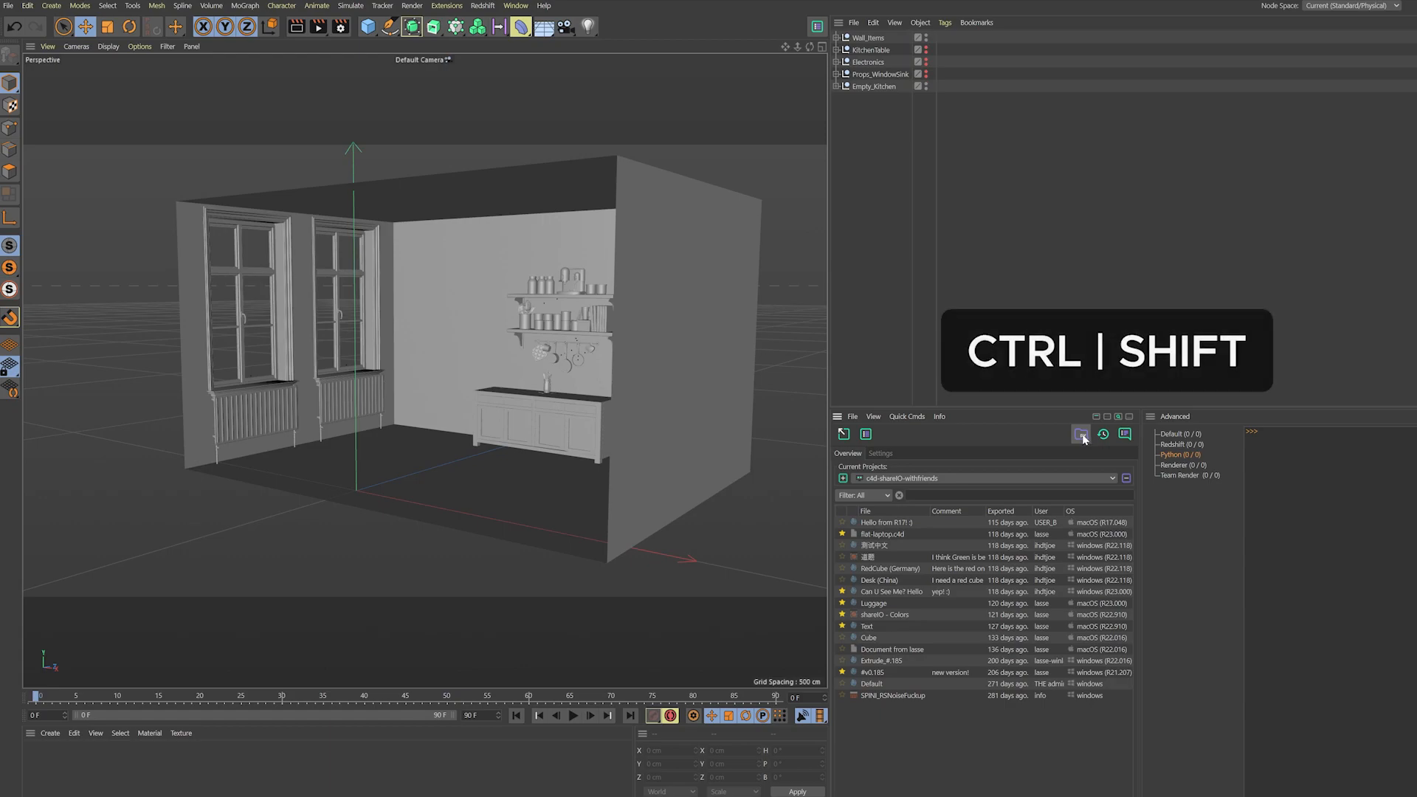
- Open the project's scripts folder through Py-Tools, examine its Python files, and minimize the folder window
ctrl+shift+click(1081, 436)
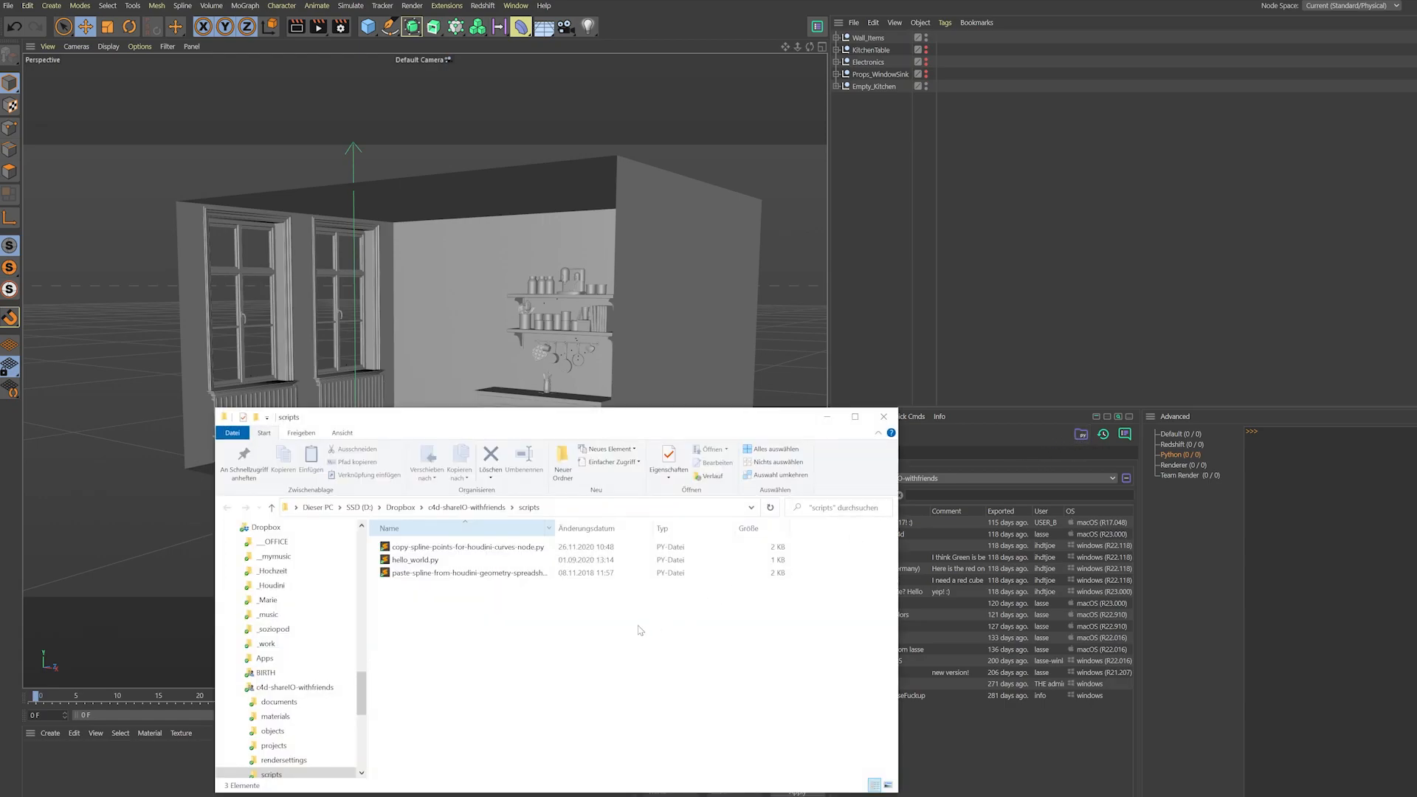
drag(478, 616, 521, 540)
drag(528, 617, 545, 647)
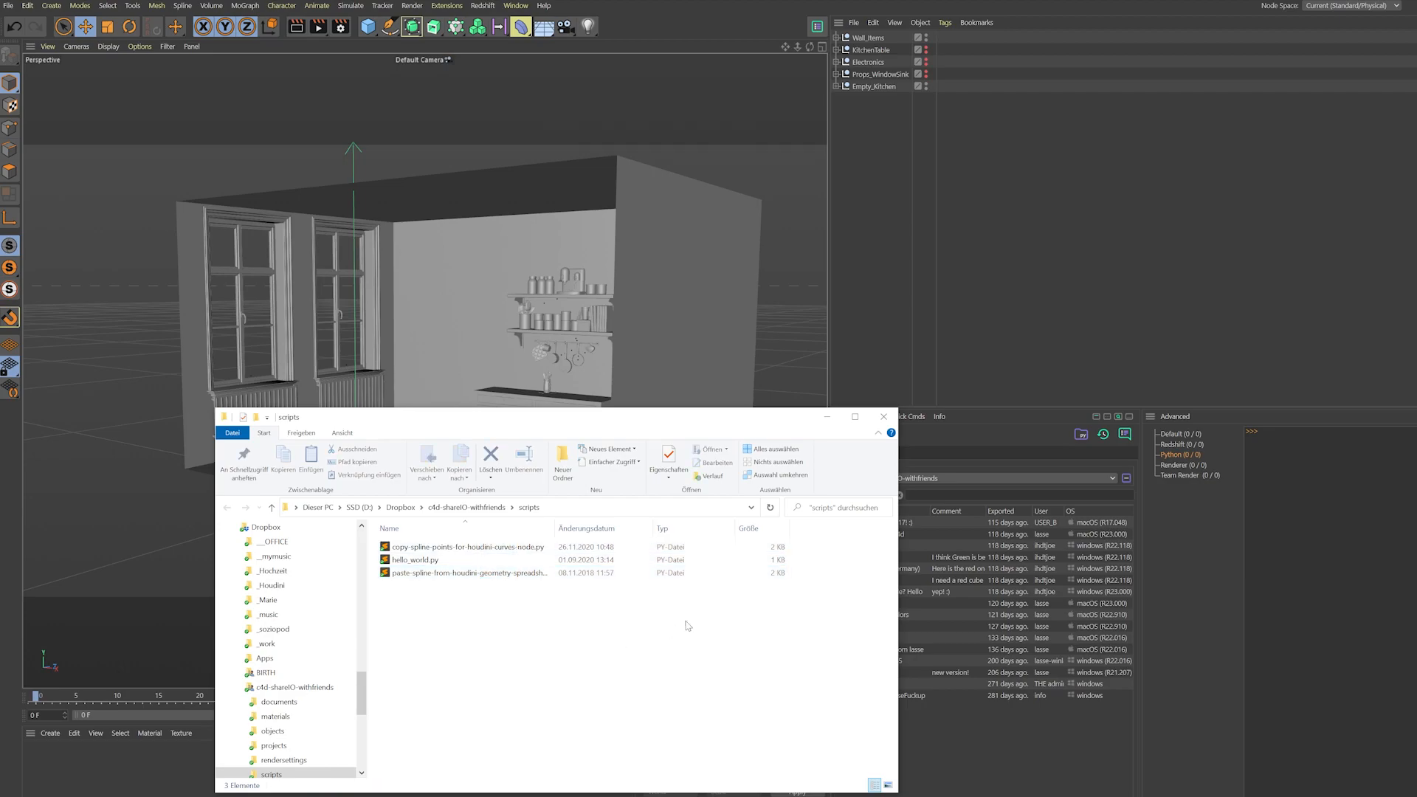
click(827, 416)
- Run the hello_world.py script from Py-Tools and dismiss its message dialog
click(1081, 434)
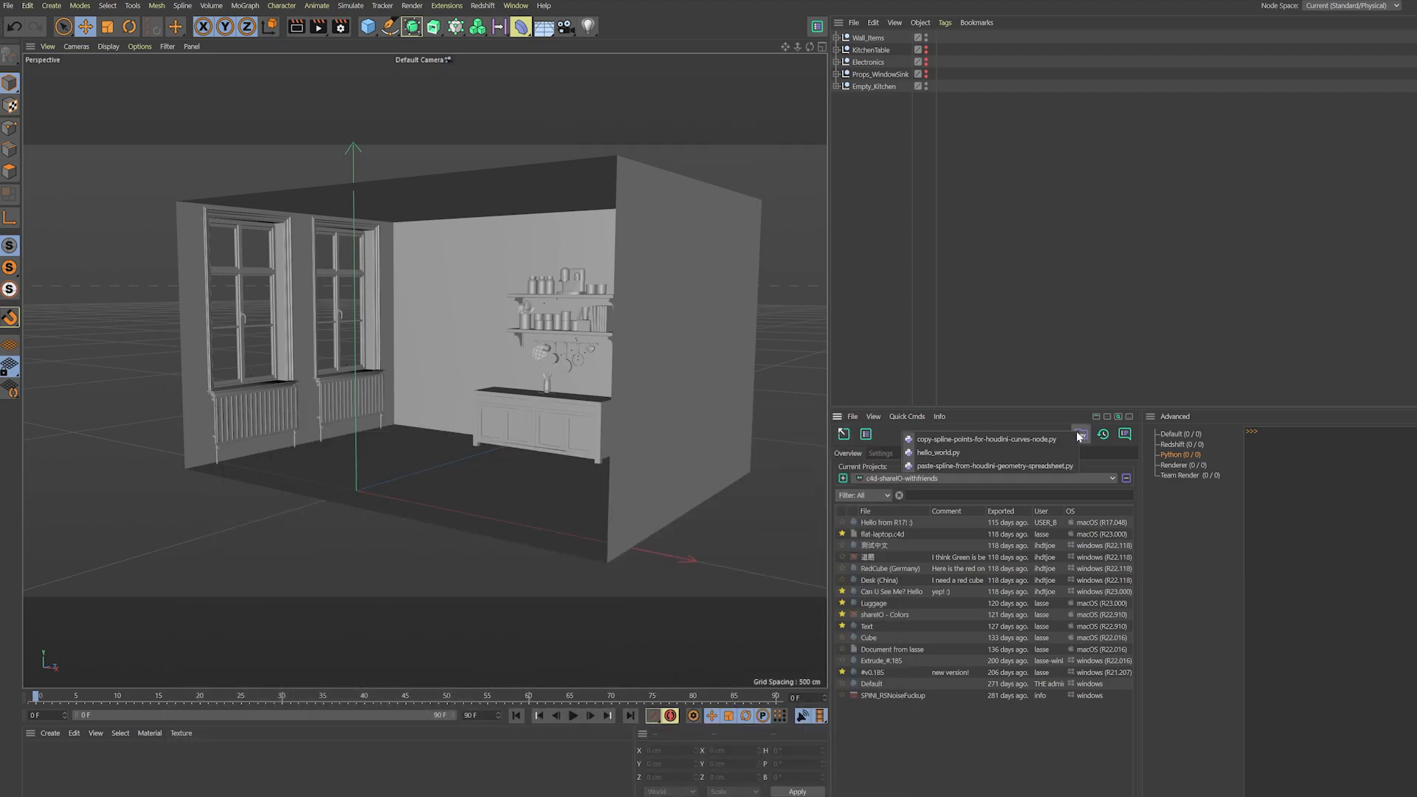
click(966, 453)
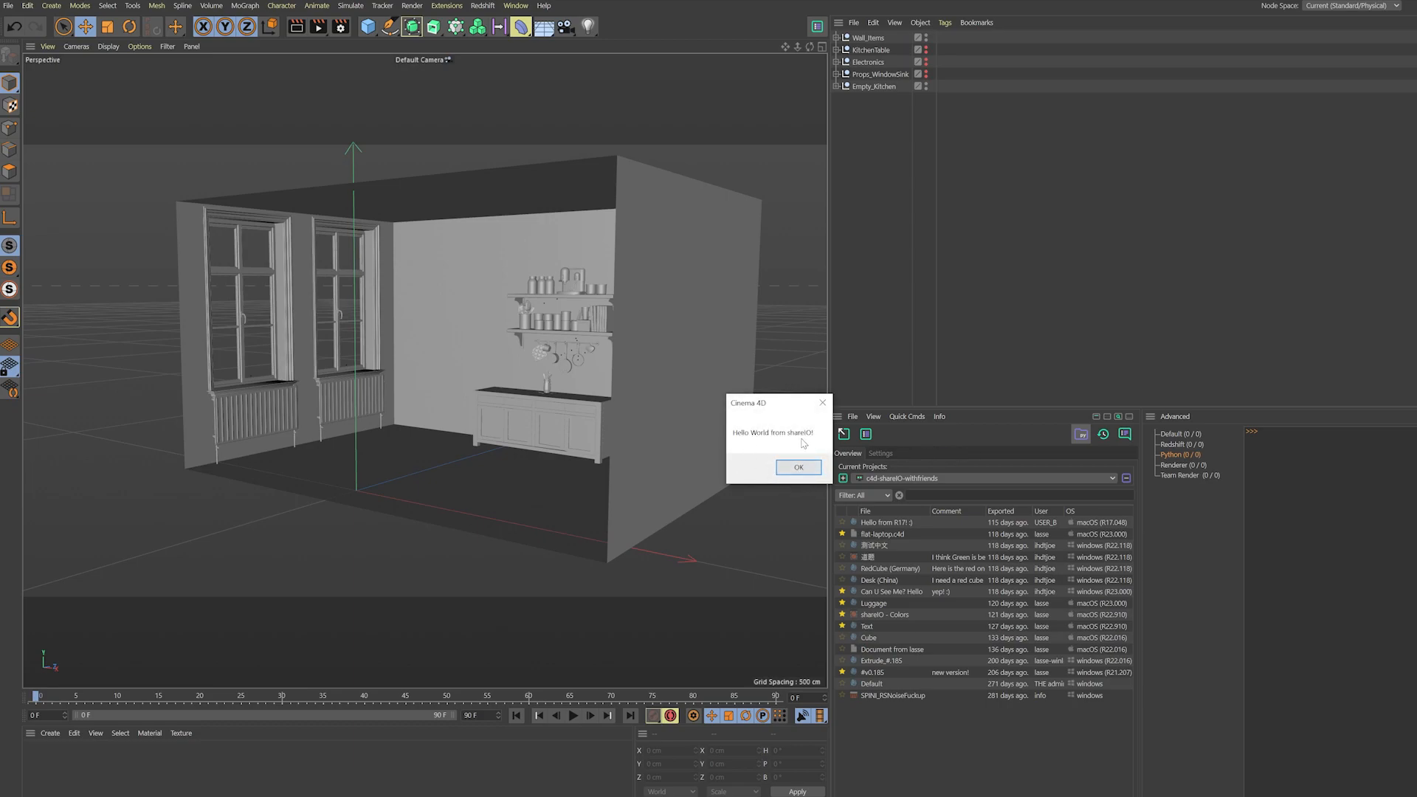
click(804, 474)
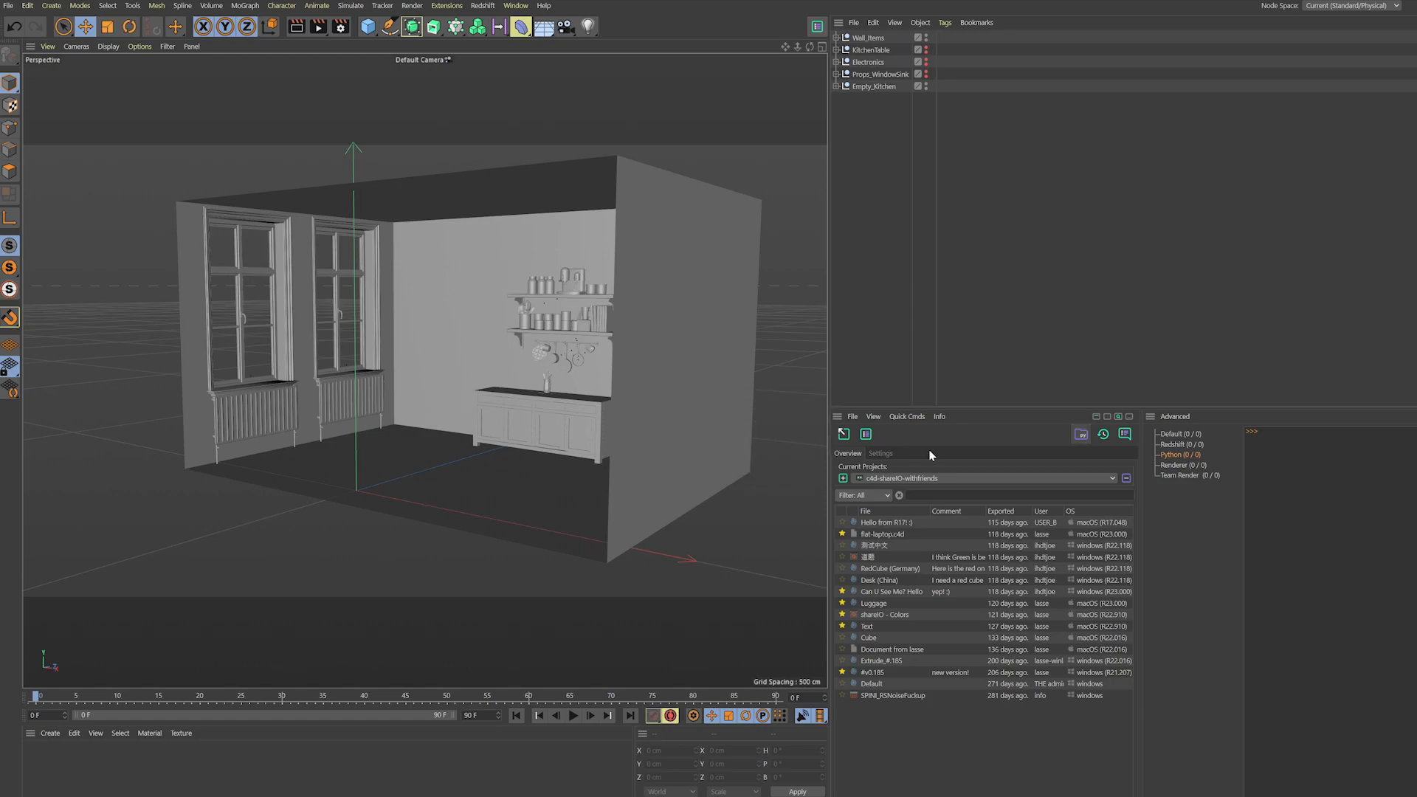
- Open hello_world.py from Py-Tools for editing in Sublime Text, change the dialog message to "Hi, from the Tutorial!", and save the file
click(1081, 436)
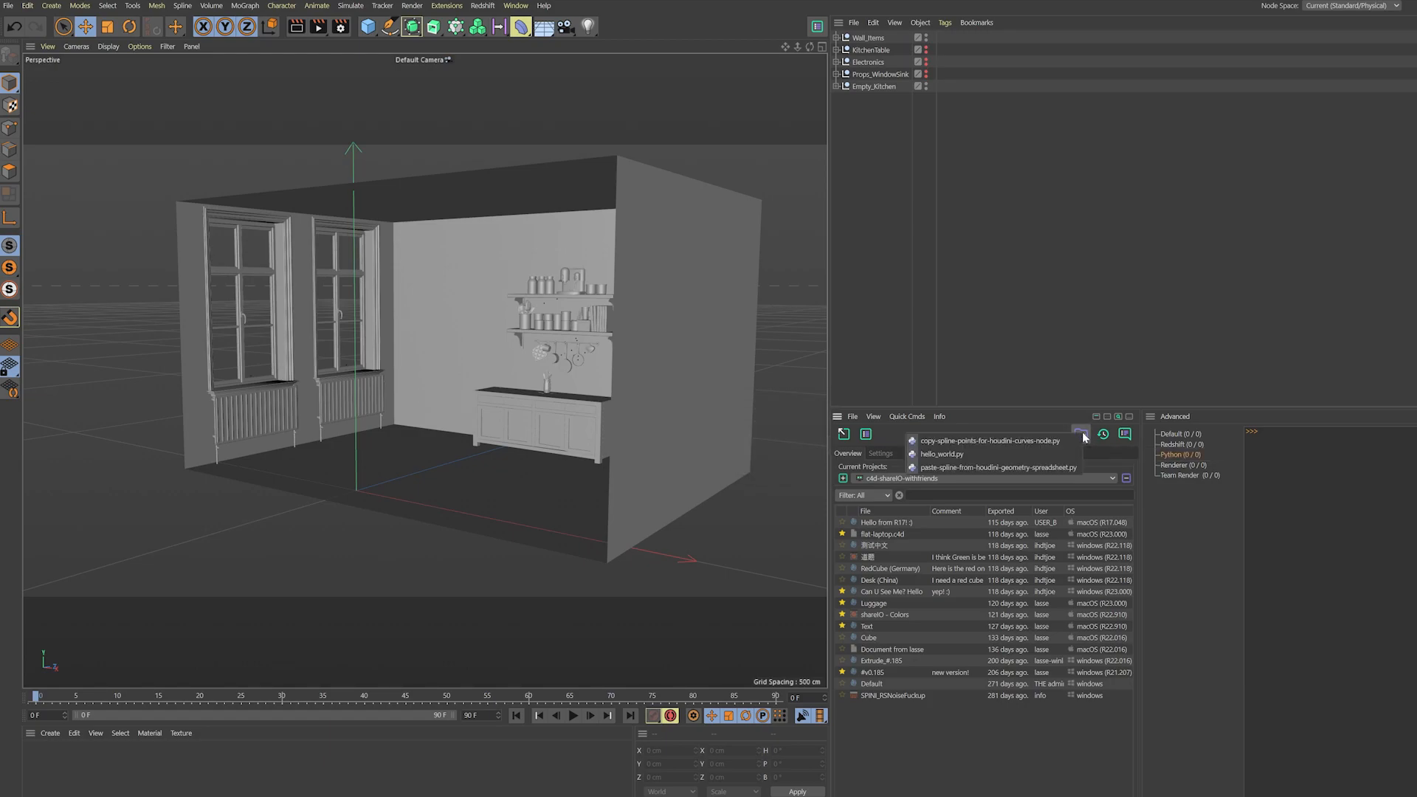
alt+click(996, 456)
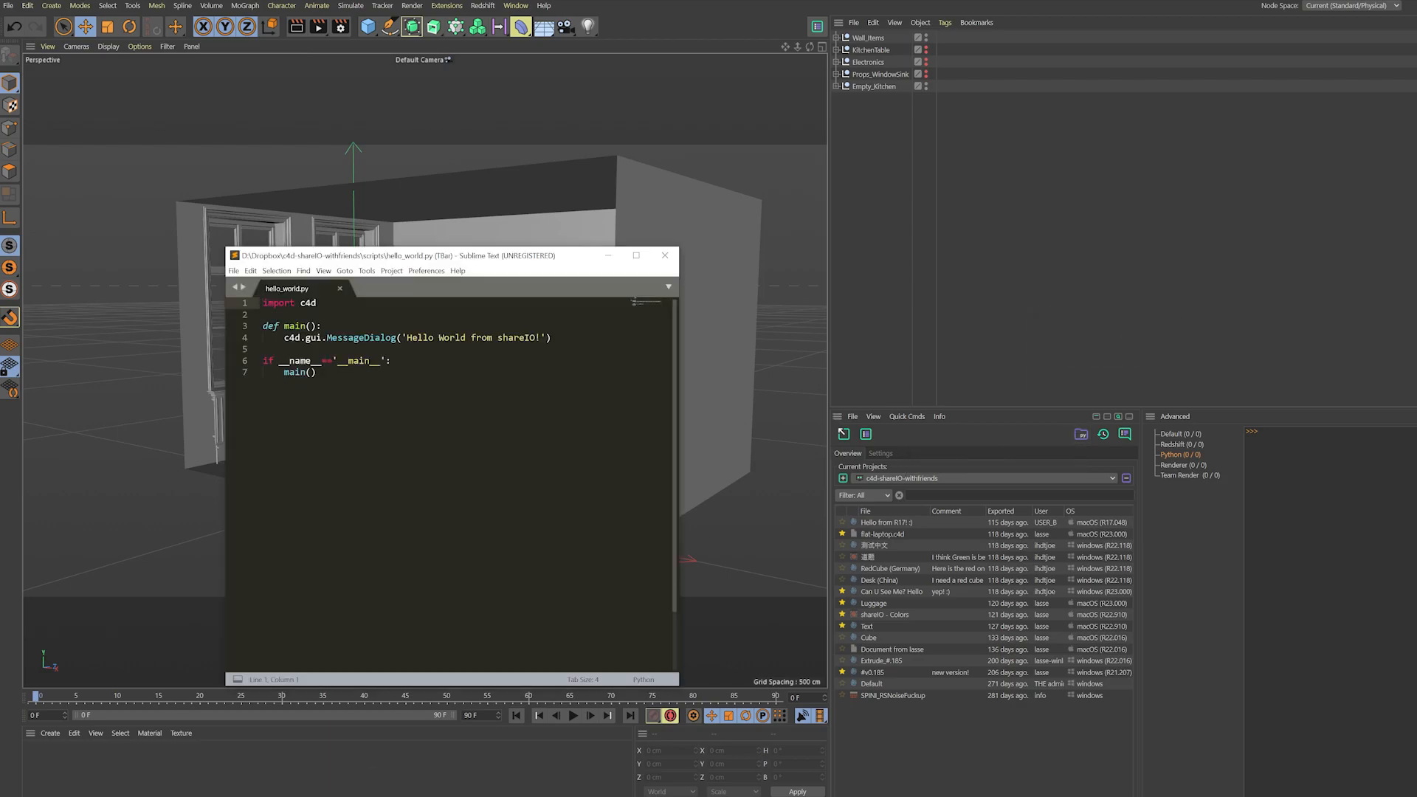
click(317, 372)
drag(534, 337, 407, 337)
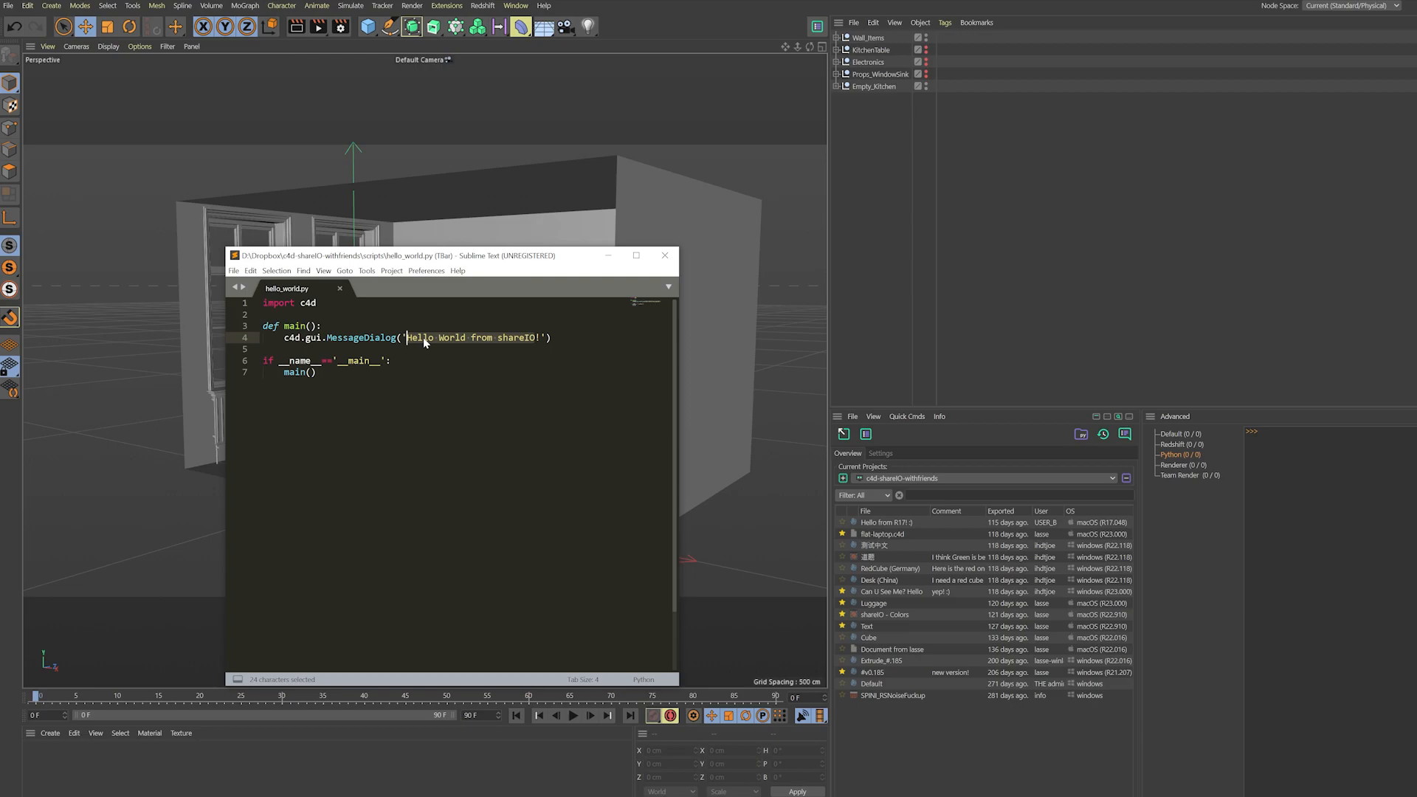
text(Hi, fro)
text(m the Tutorial)
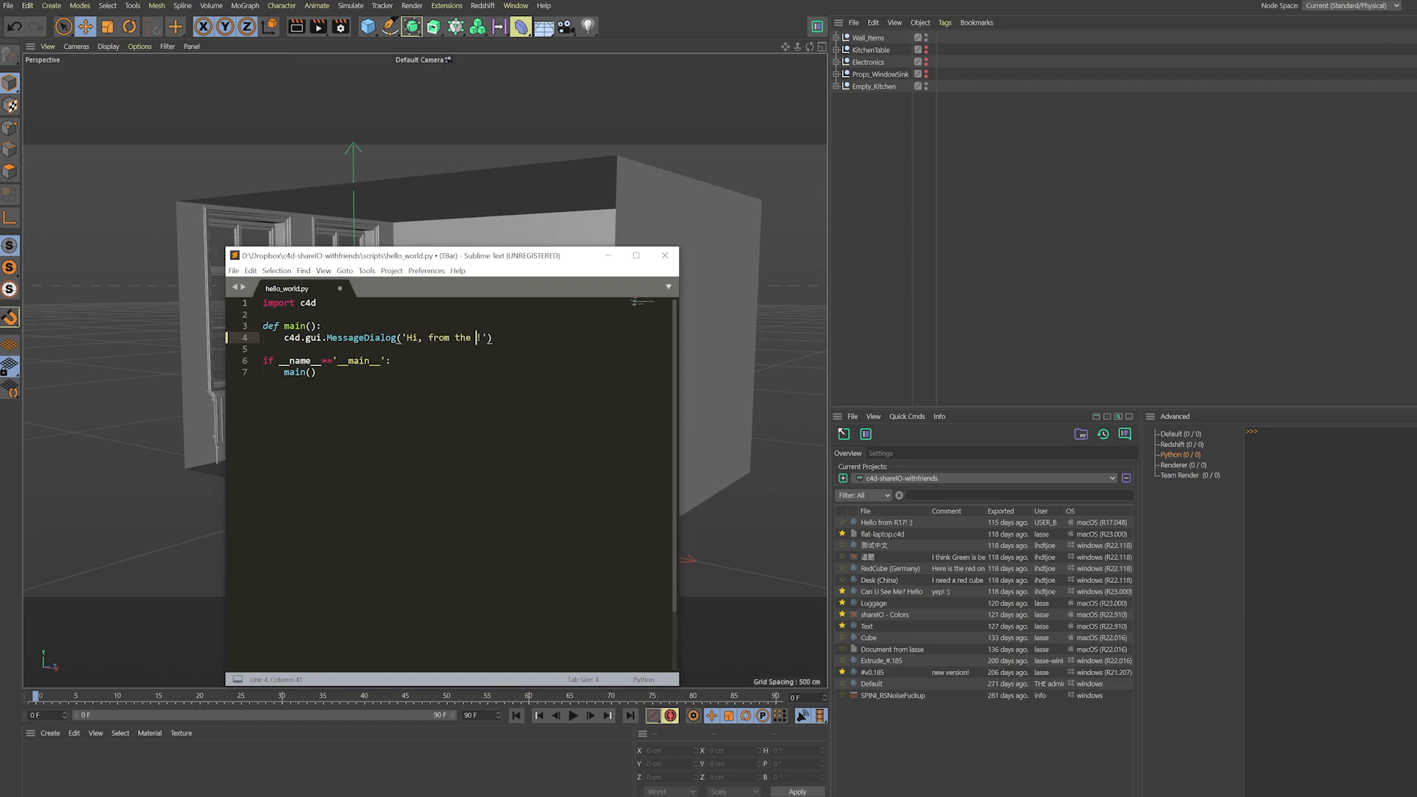
click(316, 372)
key(ctrl+s)
- Run the edited hello_world.py from Py-Tools in Cinema 4D and dismiss the message dialog
click(1082, 436)
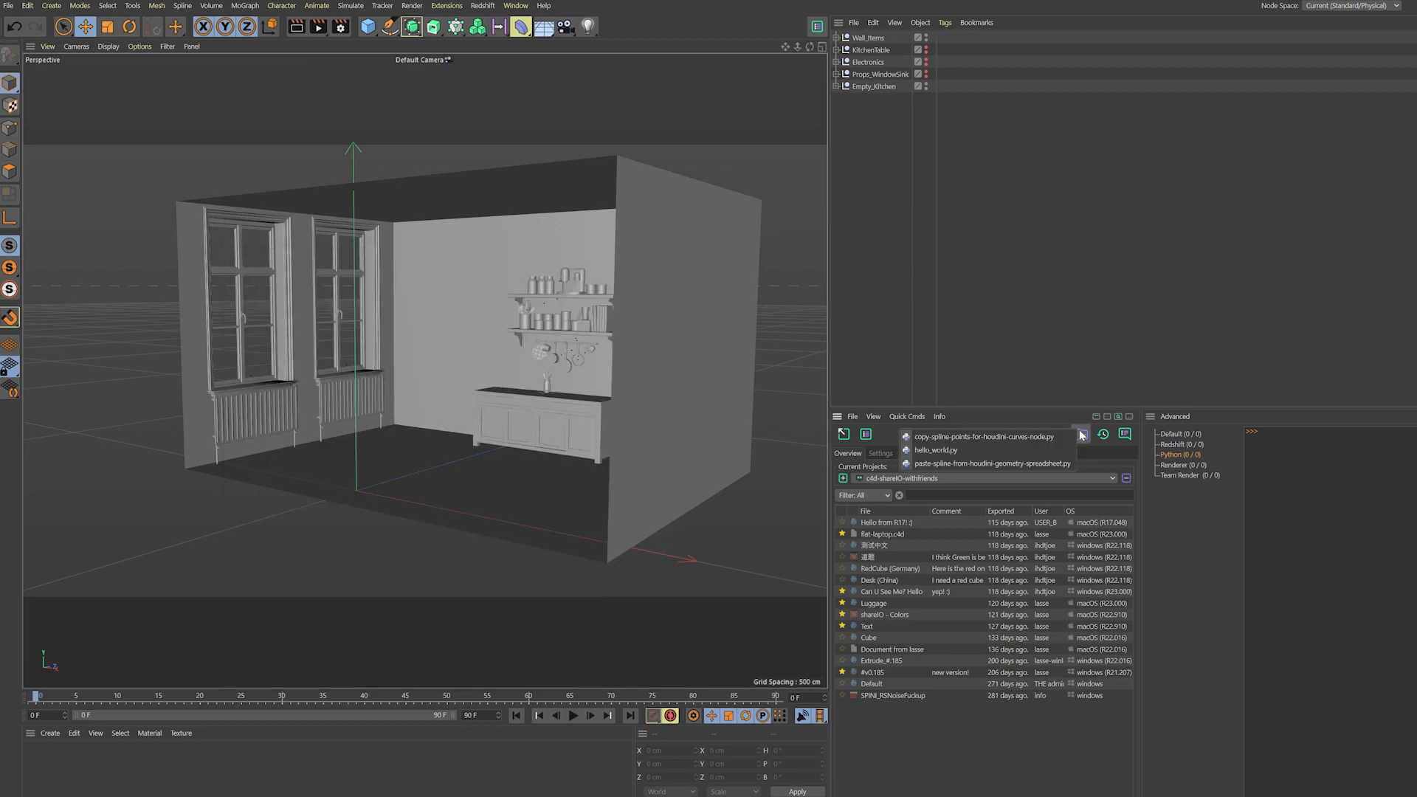
click(1010, 450)
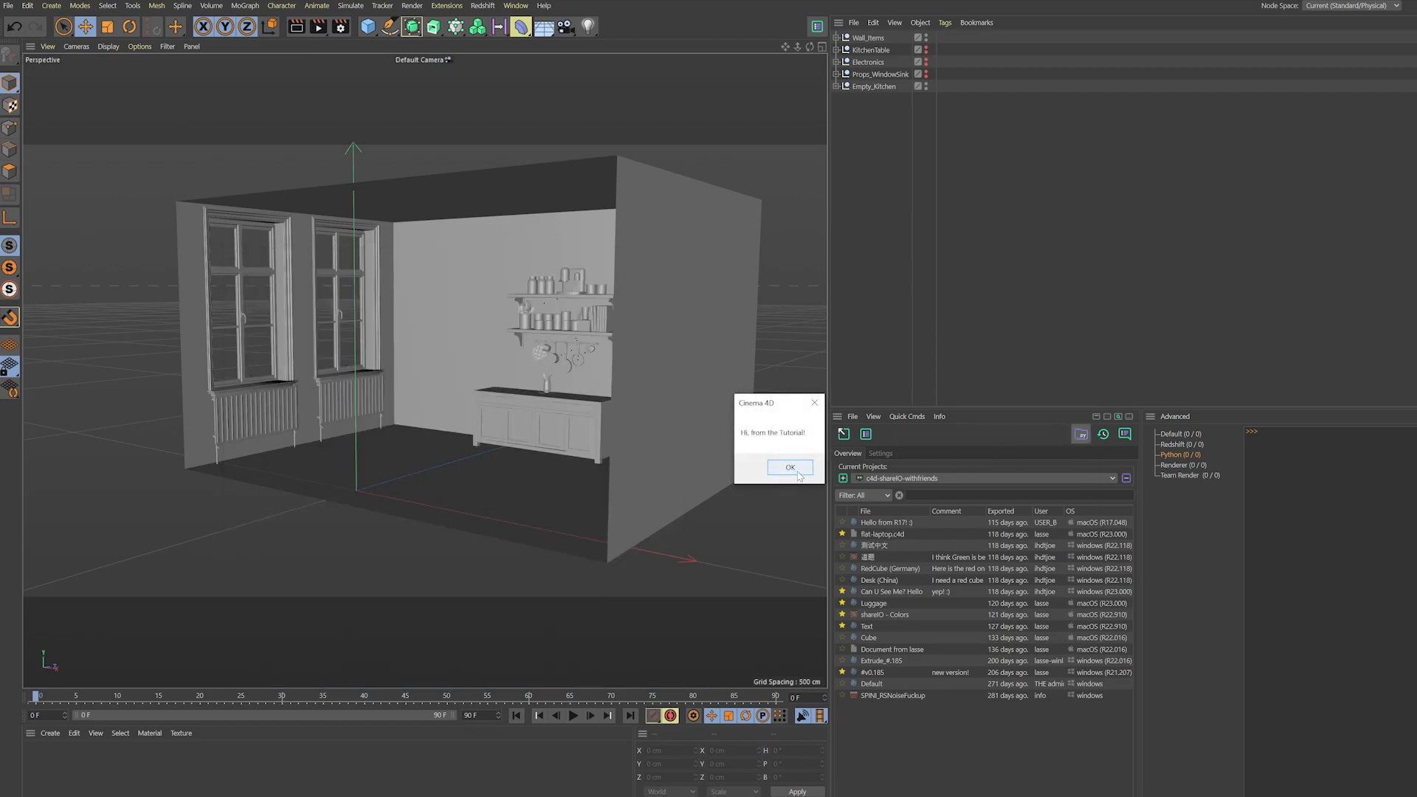
click(789, 468)
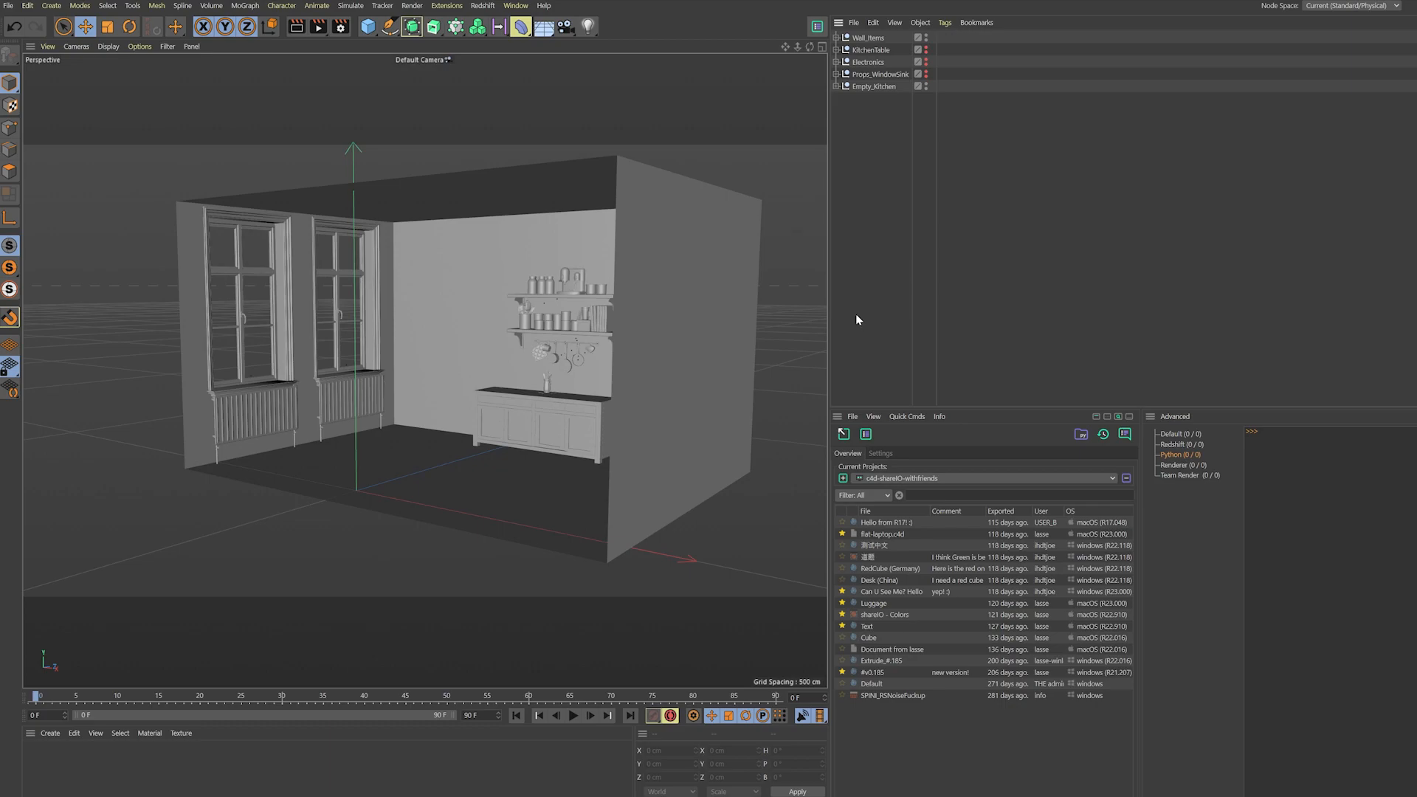
- Add a Circle spline to the kitchen scene
click(375, 33)
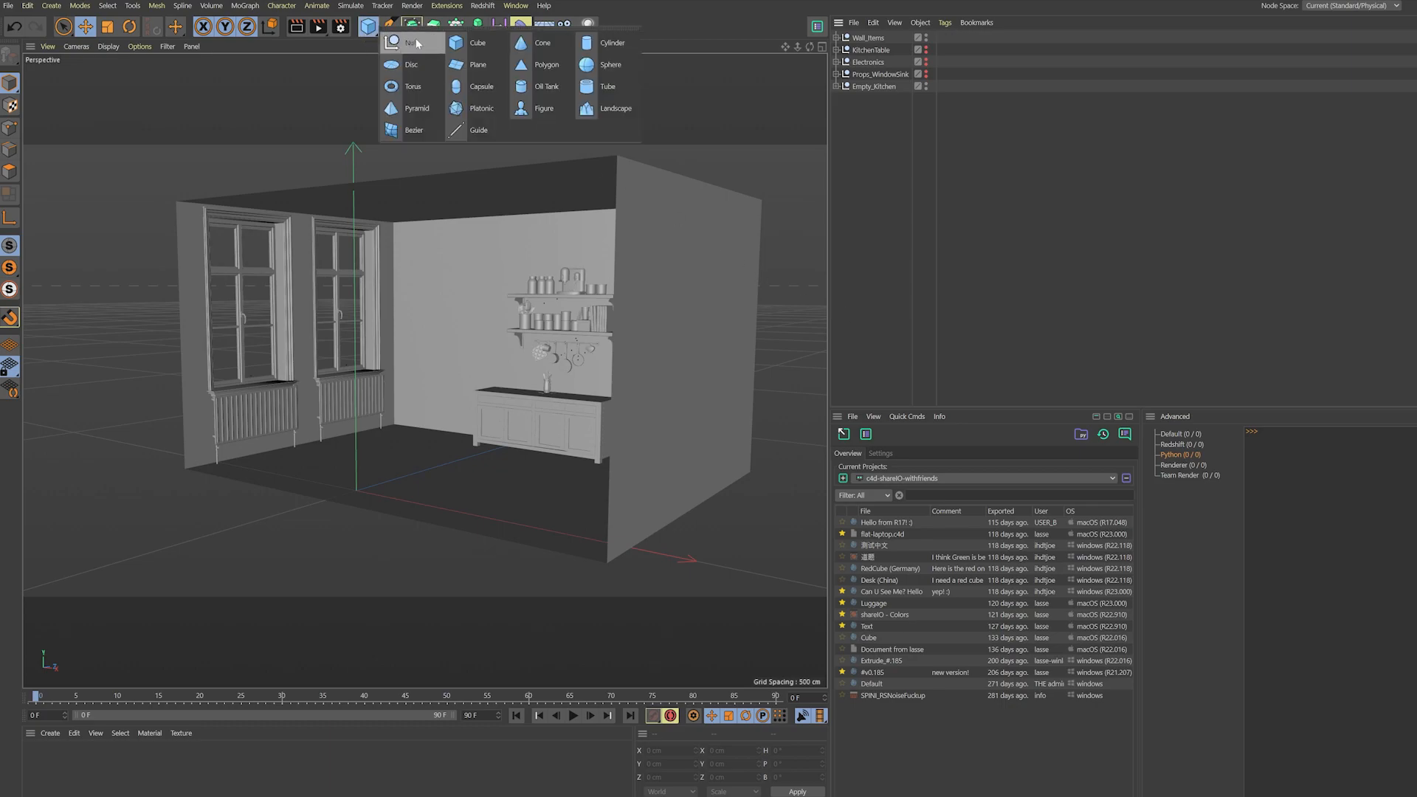
click(389, 26)
click(523, 63)
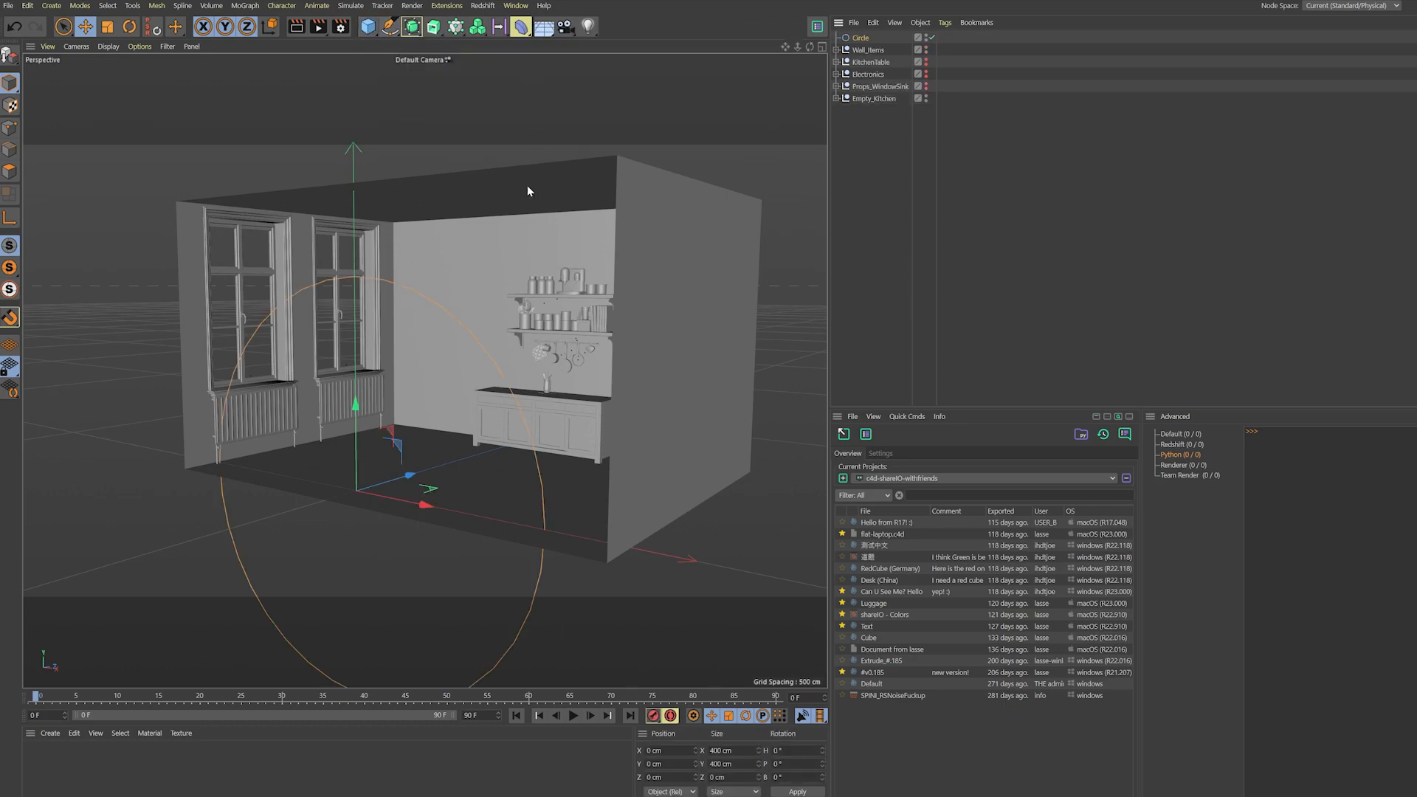
- Try to run copy-spline-points-for-houdini-curves-node.py from Py-Tools on the Circle spline and inspect the Python console output
click(1081, 433)
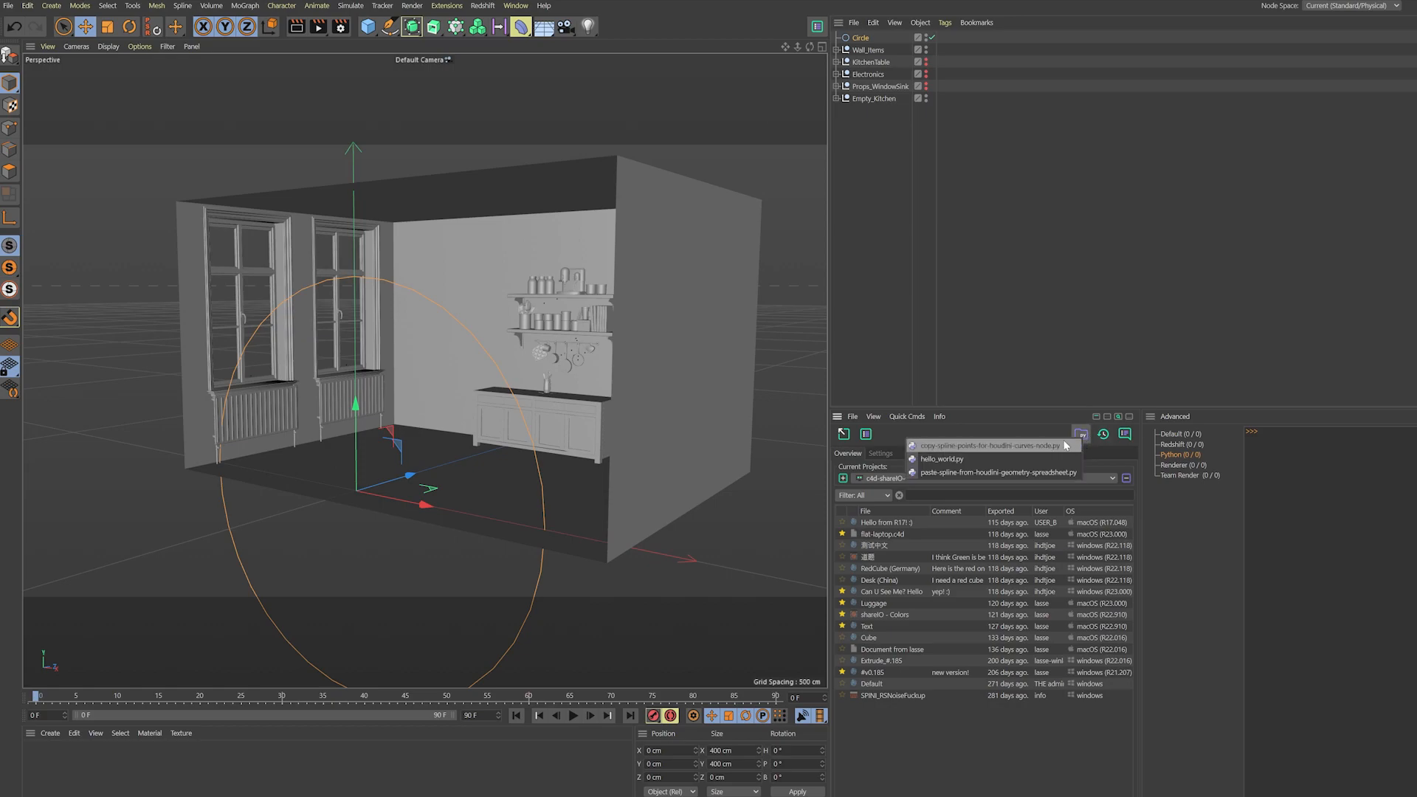
click(996, 446)
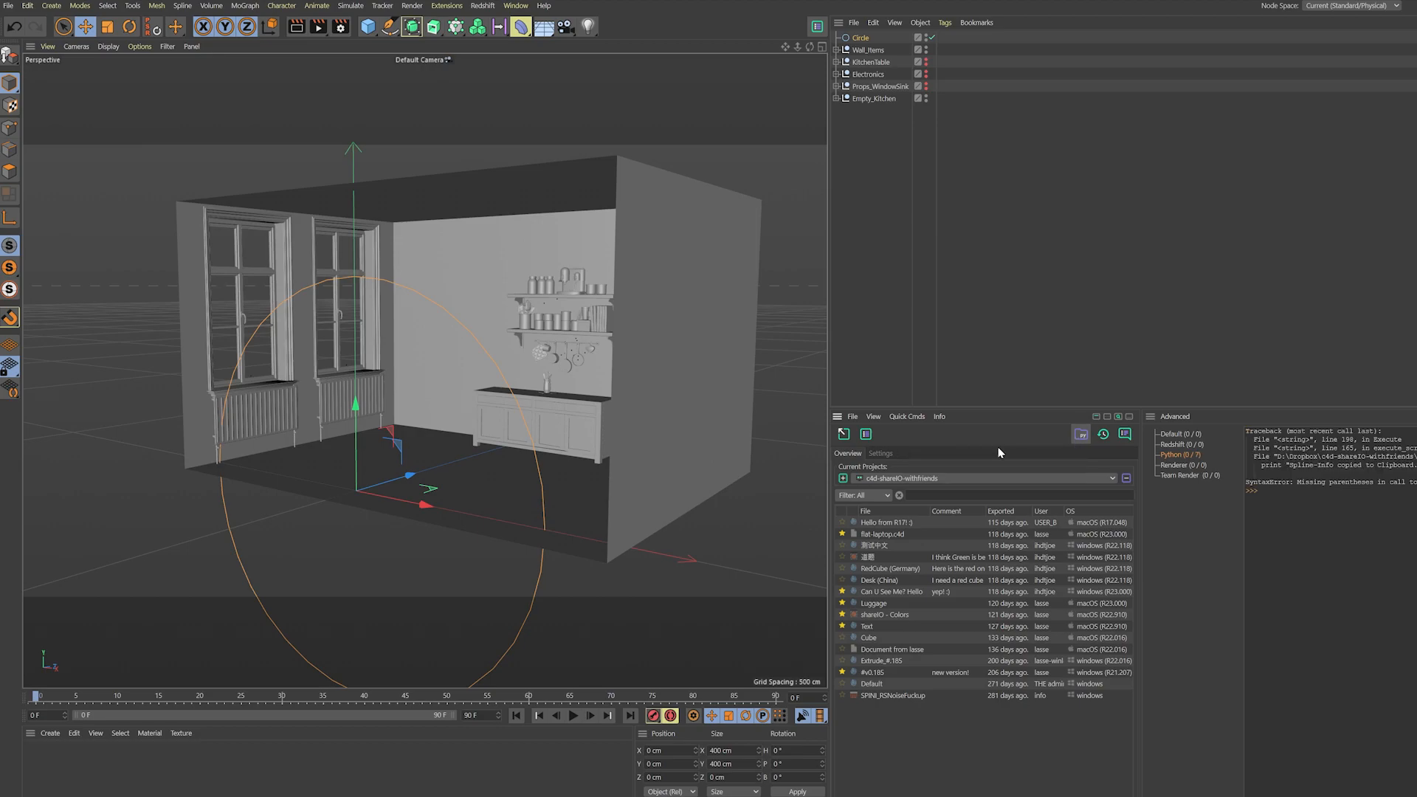
mouse_move(1415, 489)
middle_down()
mouse_move(1295, 489)
mouse_move(1415, 489)
middle_up()
- Open copy-spline-points-for-houdini-curves-node.py from Py-Tools for editing in Sublime Text and find its print statement
click(1077, 439)
click(1025, 442)
key(alt+Tab)
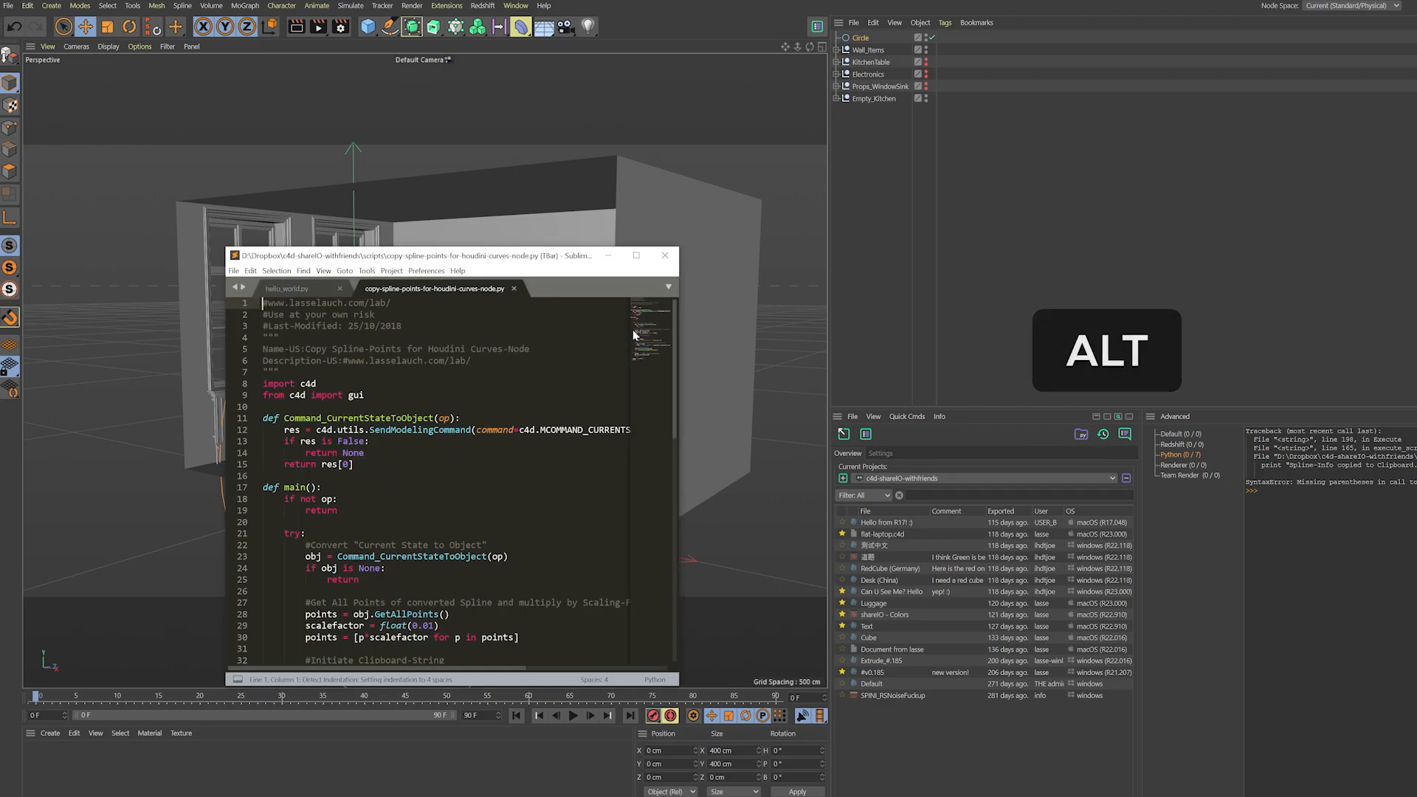
key(ctrl+f)
text(print)
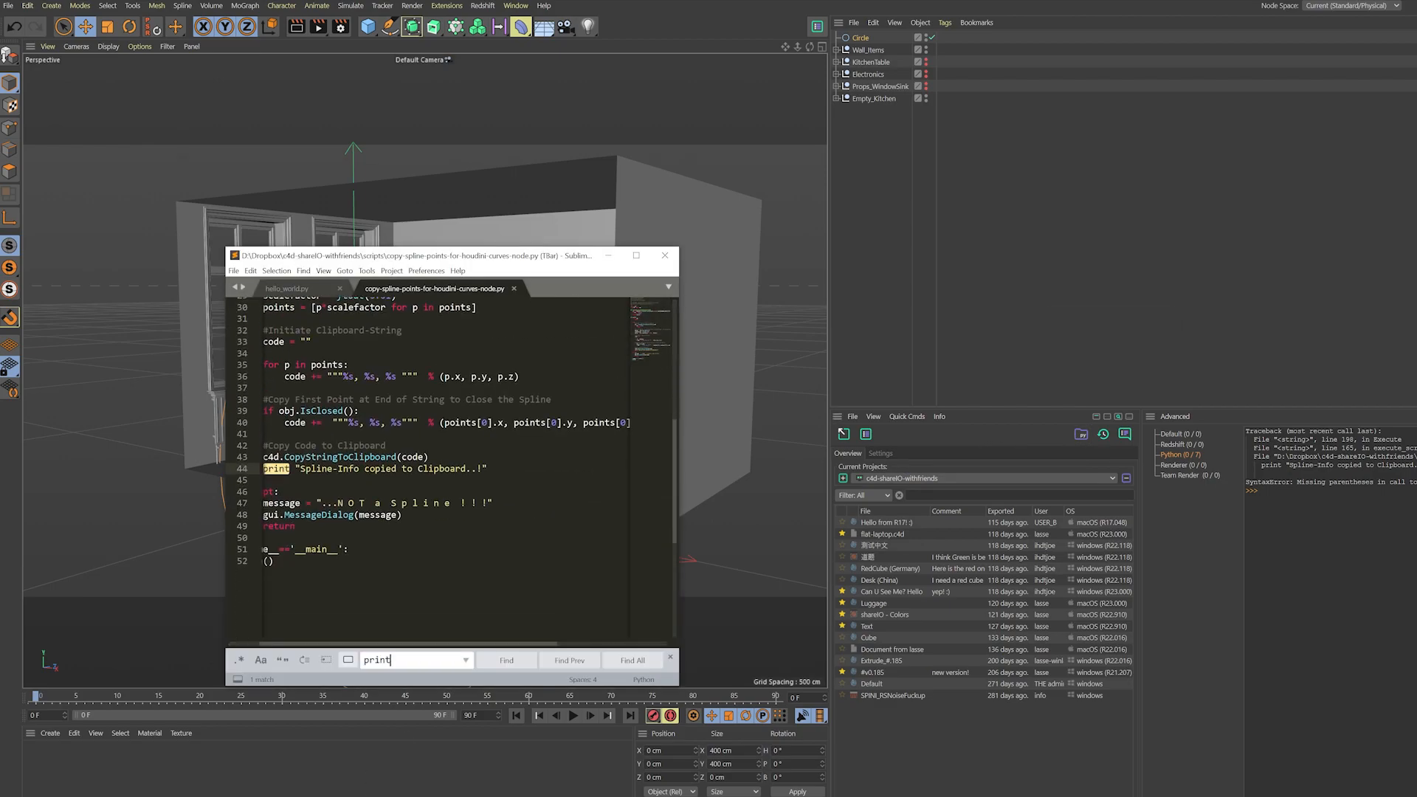
- Wrap the string of the print statement on line 44 in parentheses and save the script
click(295, 471)
key(BackSpace)
text(()
text())
key(Down)
key(ctrl+s)
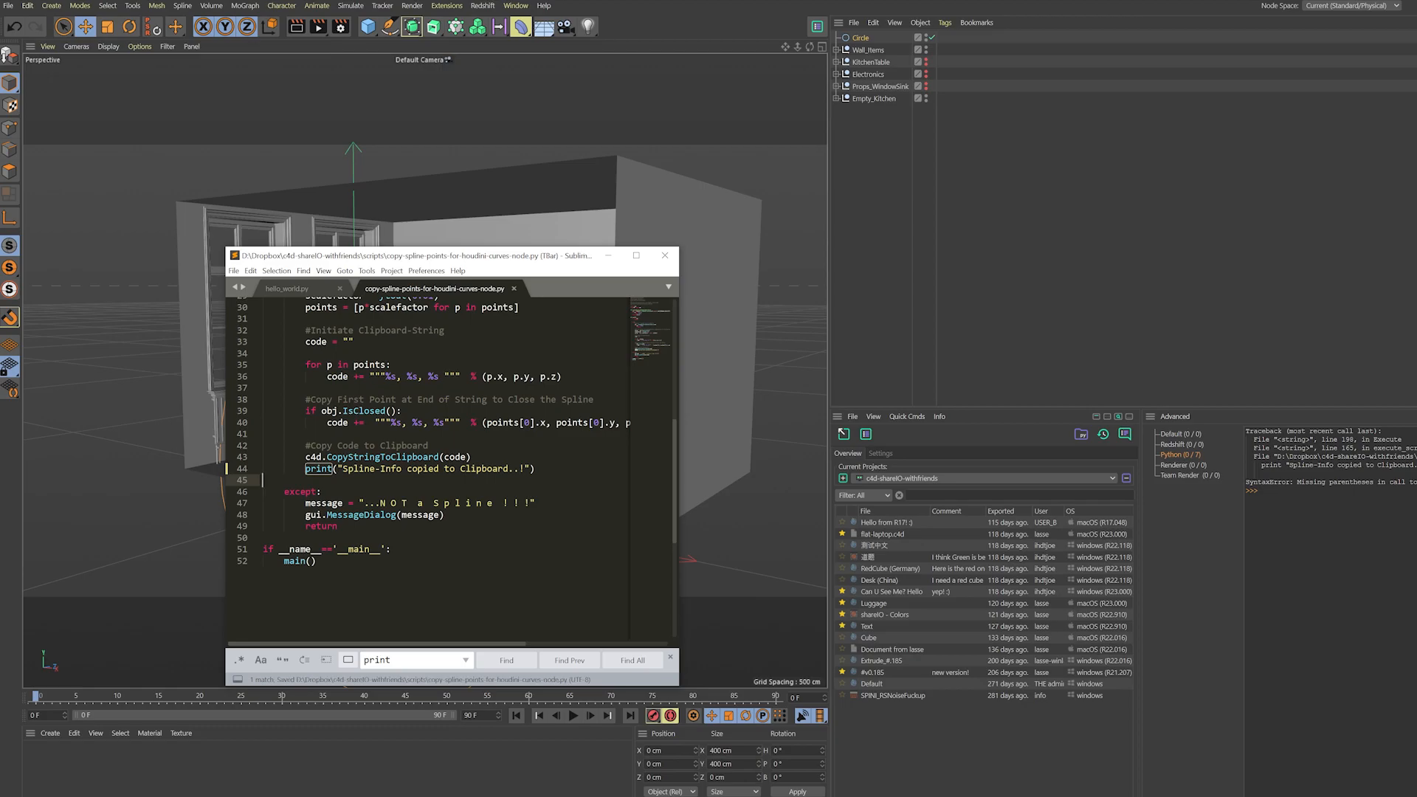
- Return to Cinema 4D and run the corrected copy-spline-points script from Py-Tools on the Circle spline
click(1051, 436)
click(1080, 434)
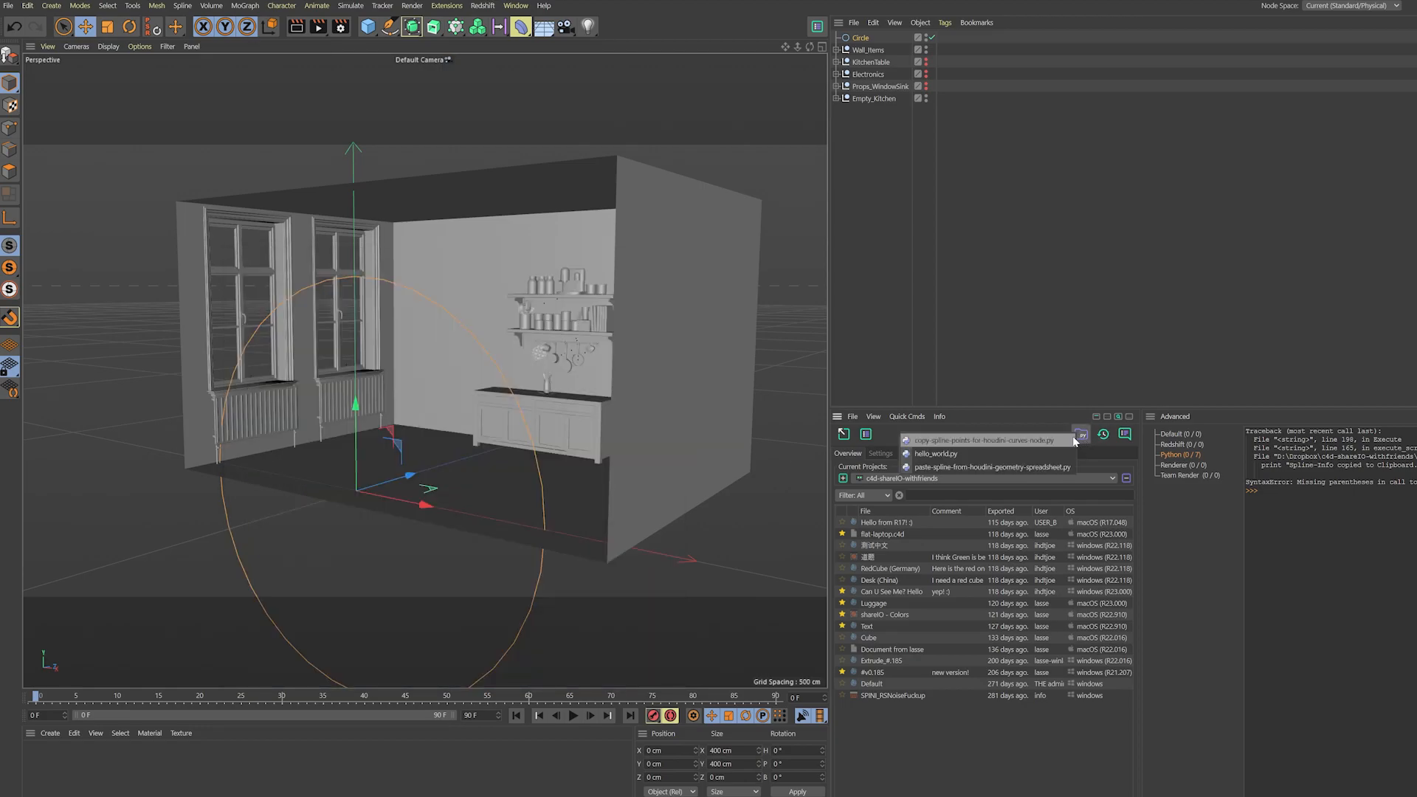
click(933, 441)
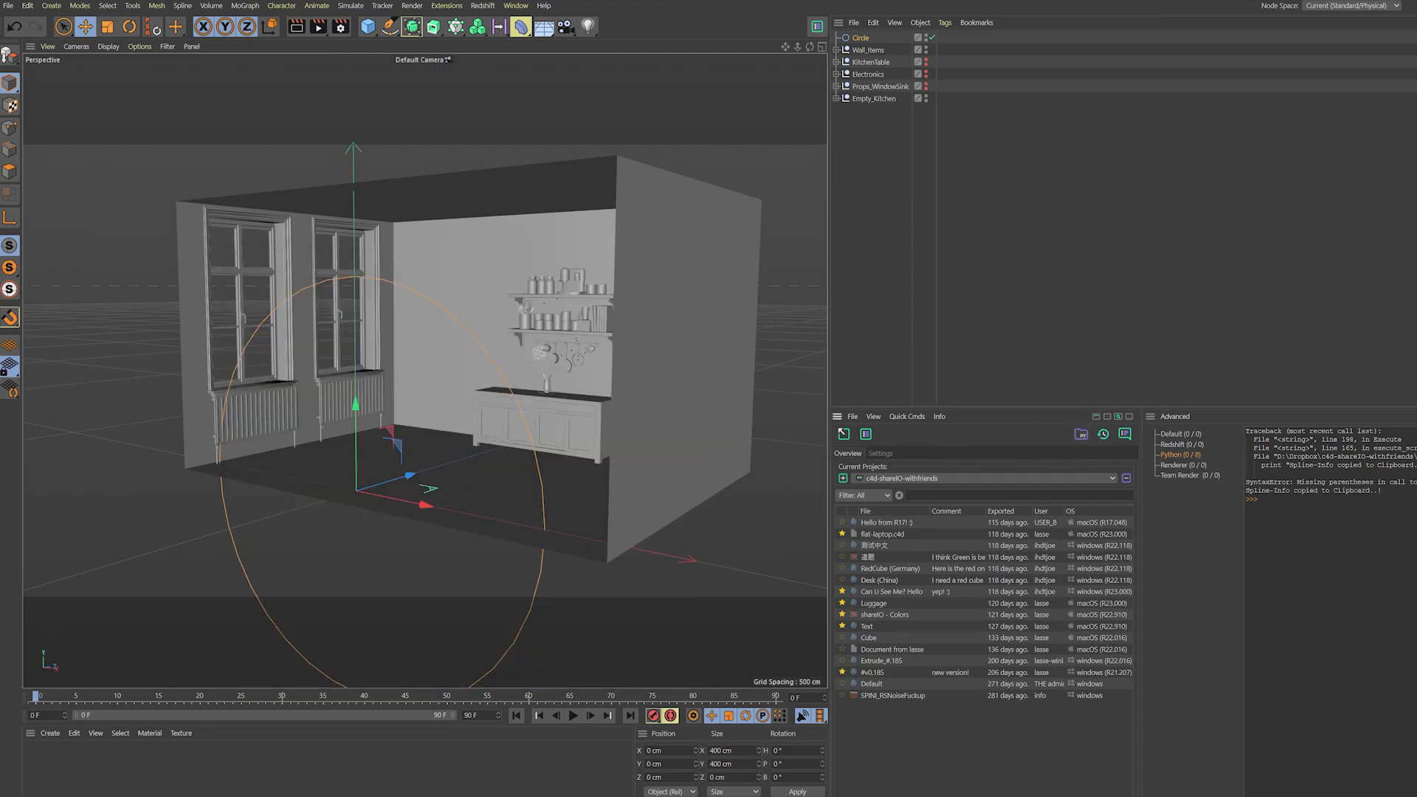
- Switch to Houdini, paste the copied spline points into the curve1 node's Coordinates, and inspect the curve in the viewport
key(alt+Tab)
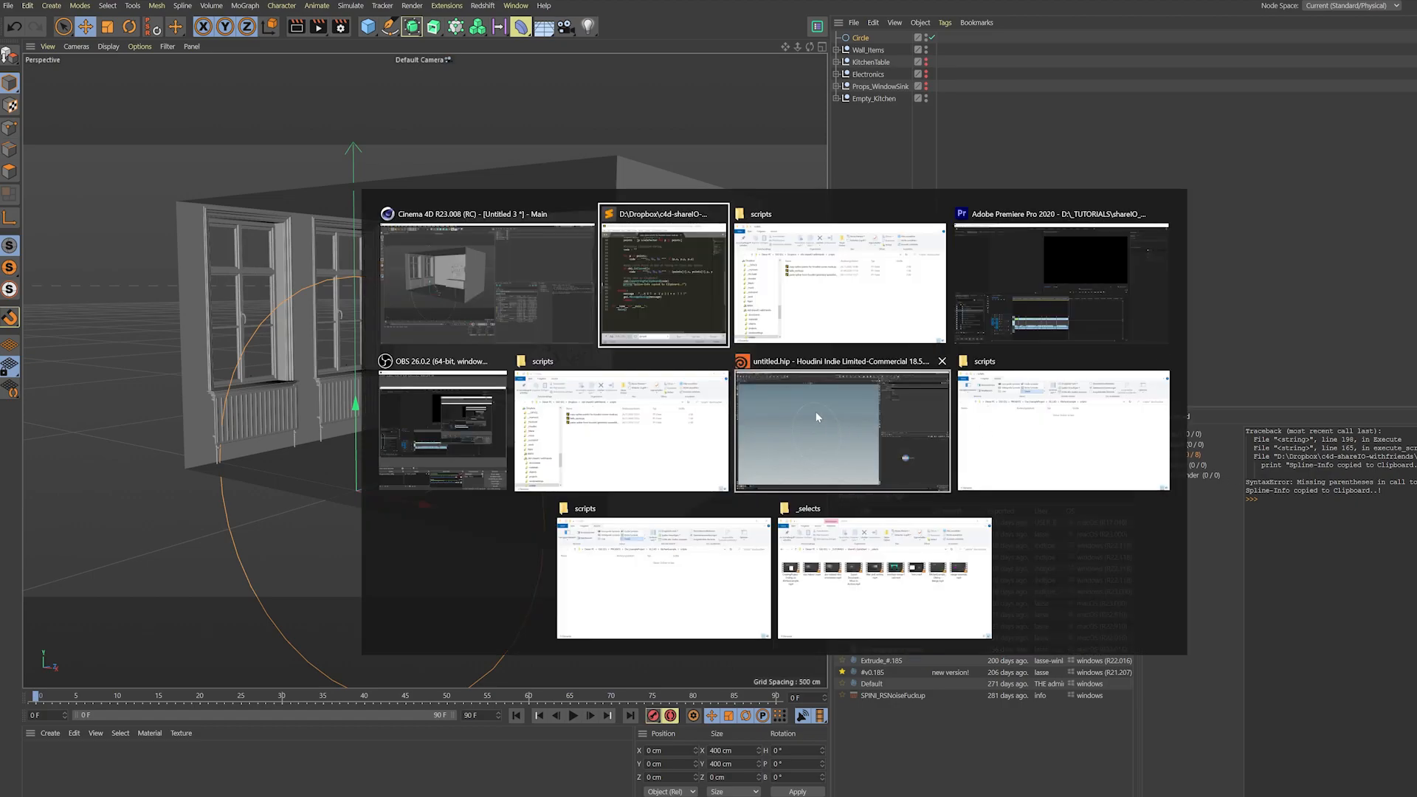
click(816, 410)
key(Return)
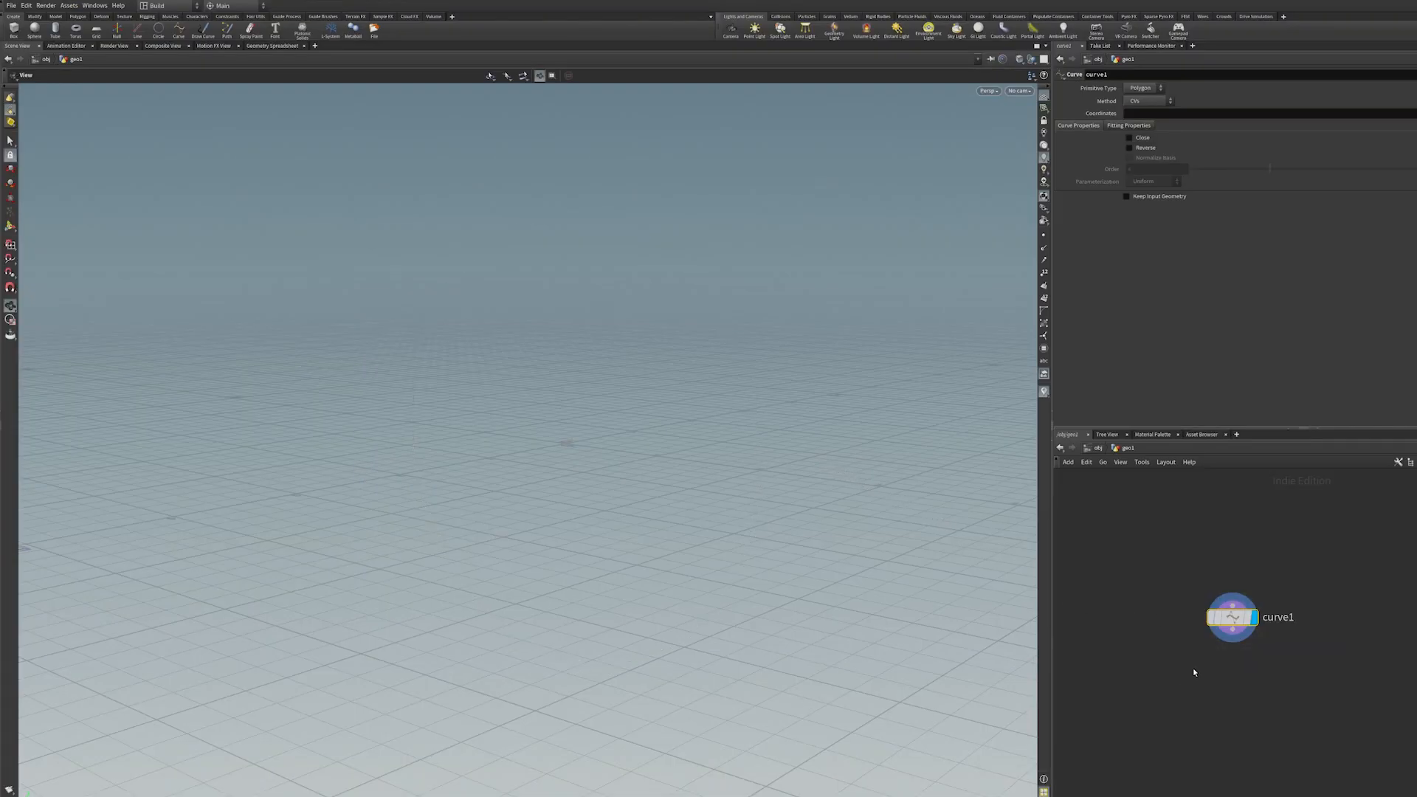
key(ctrl+v)
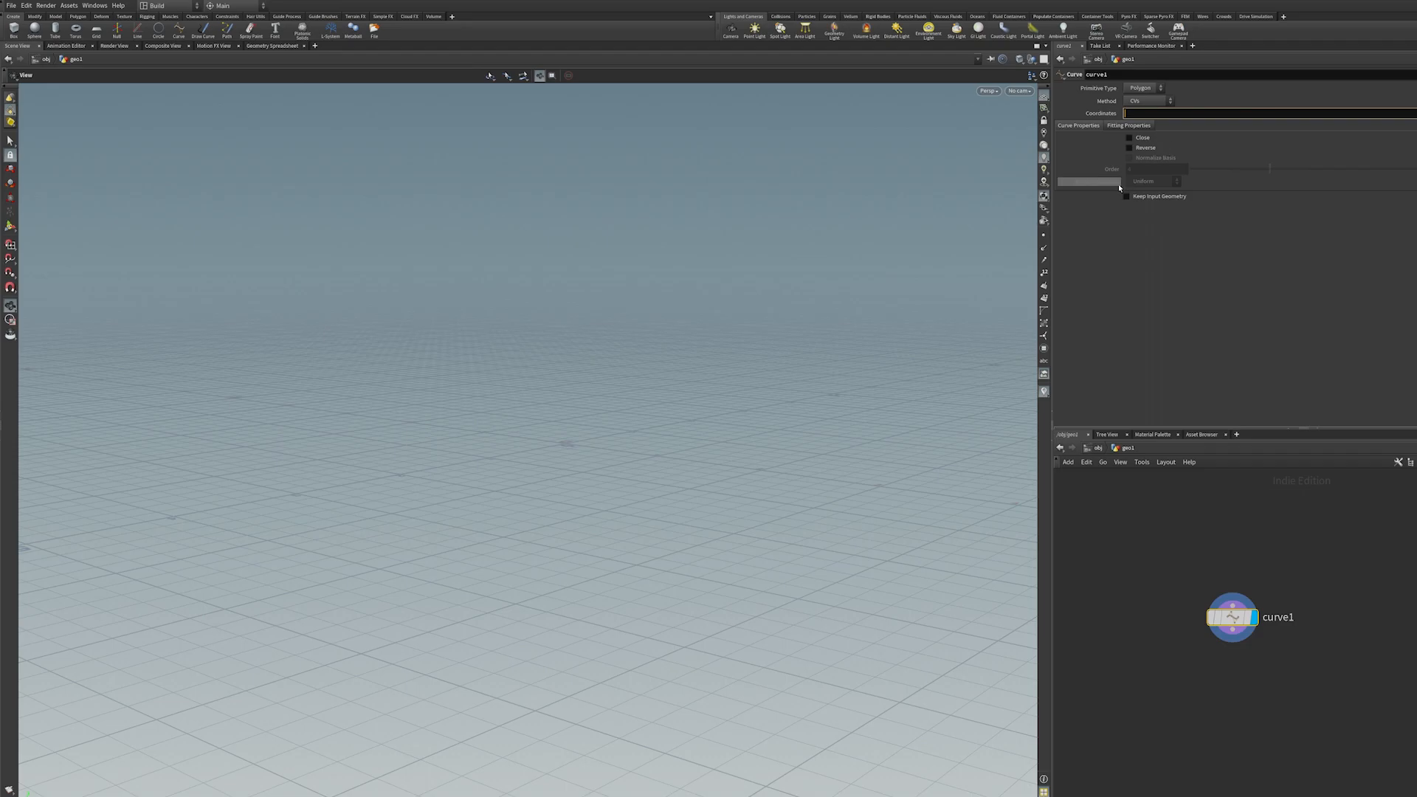
key(Return)
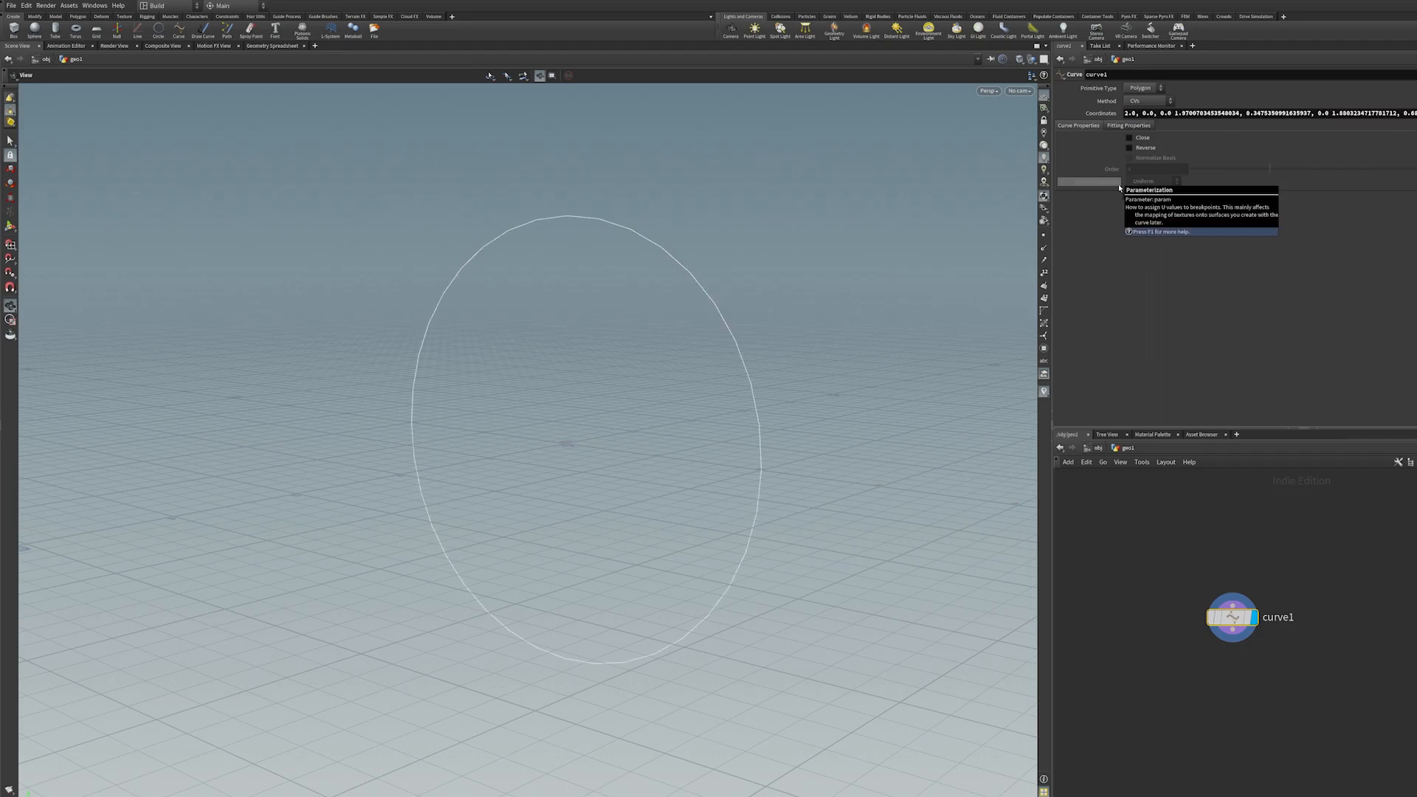
drag(620, 458, 706, 449)
right_drag(706, 450, 610, 471)
drag(610, 471, 531, 468)
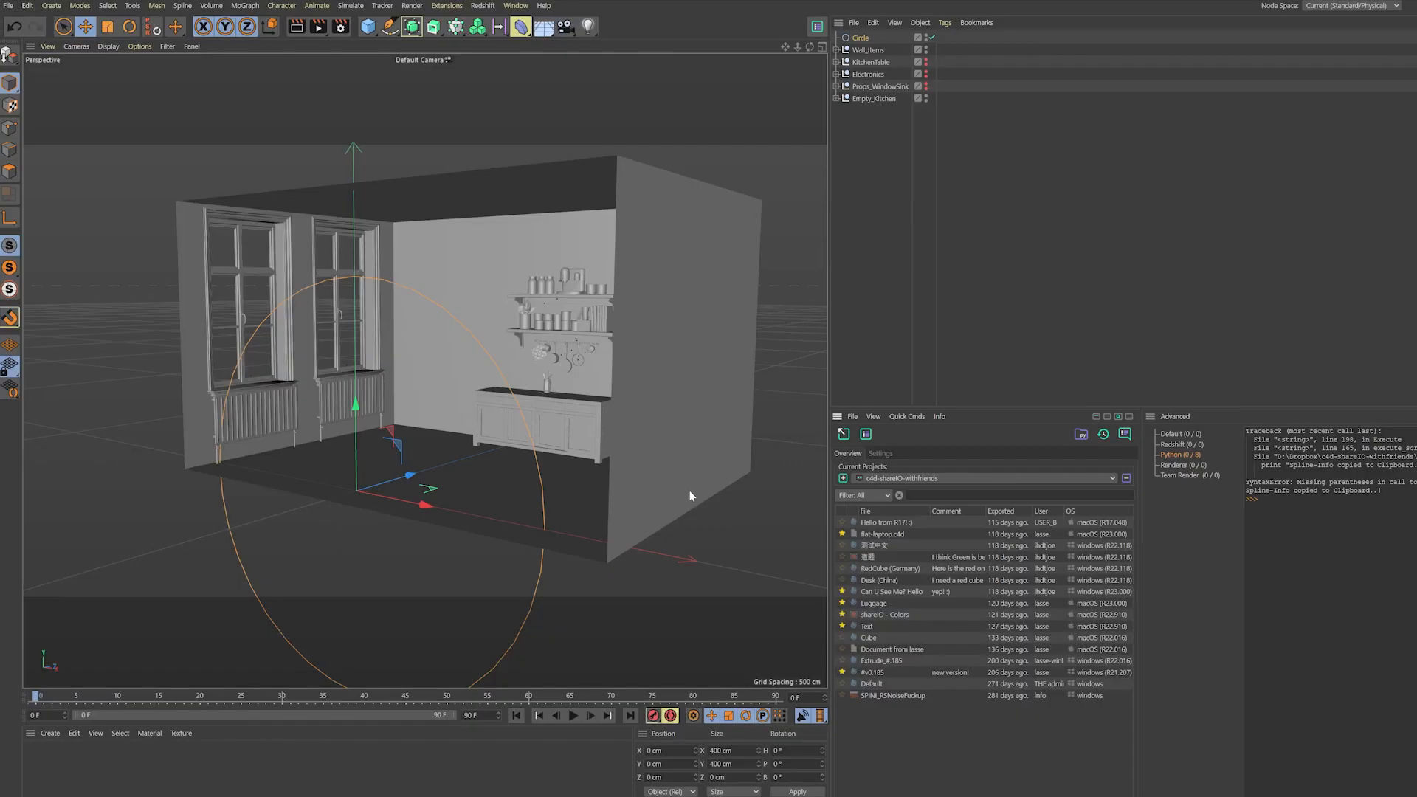
click(1082, 437)
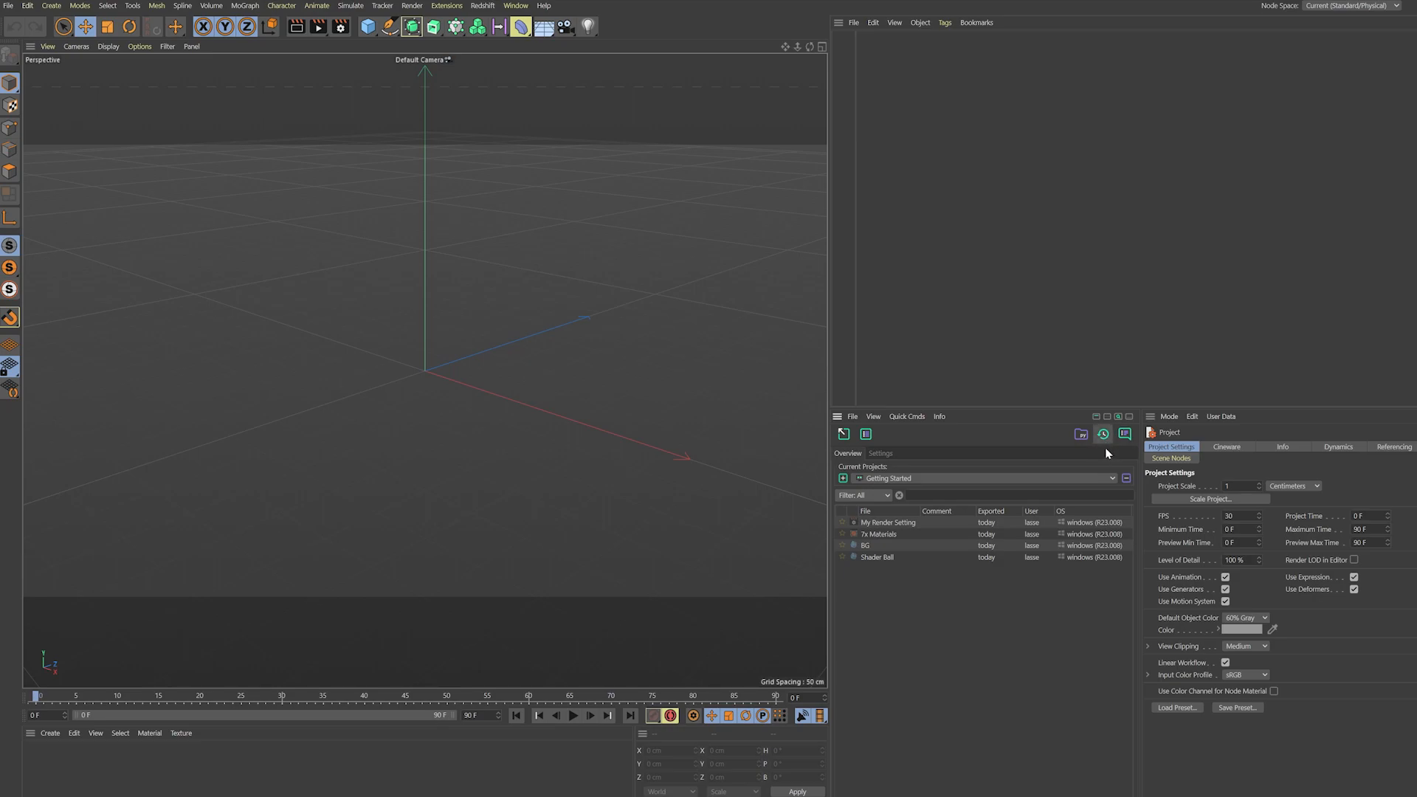
- Set the Recent Files root directory to the Our_ExampleProject folder taken from the file explorer
click(1103, 442)
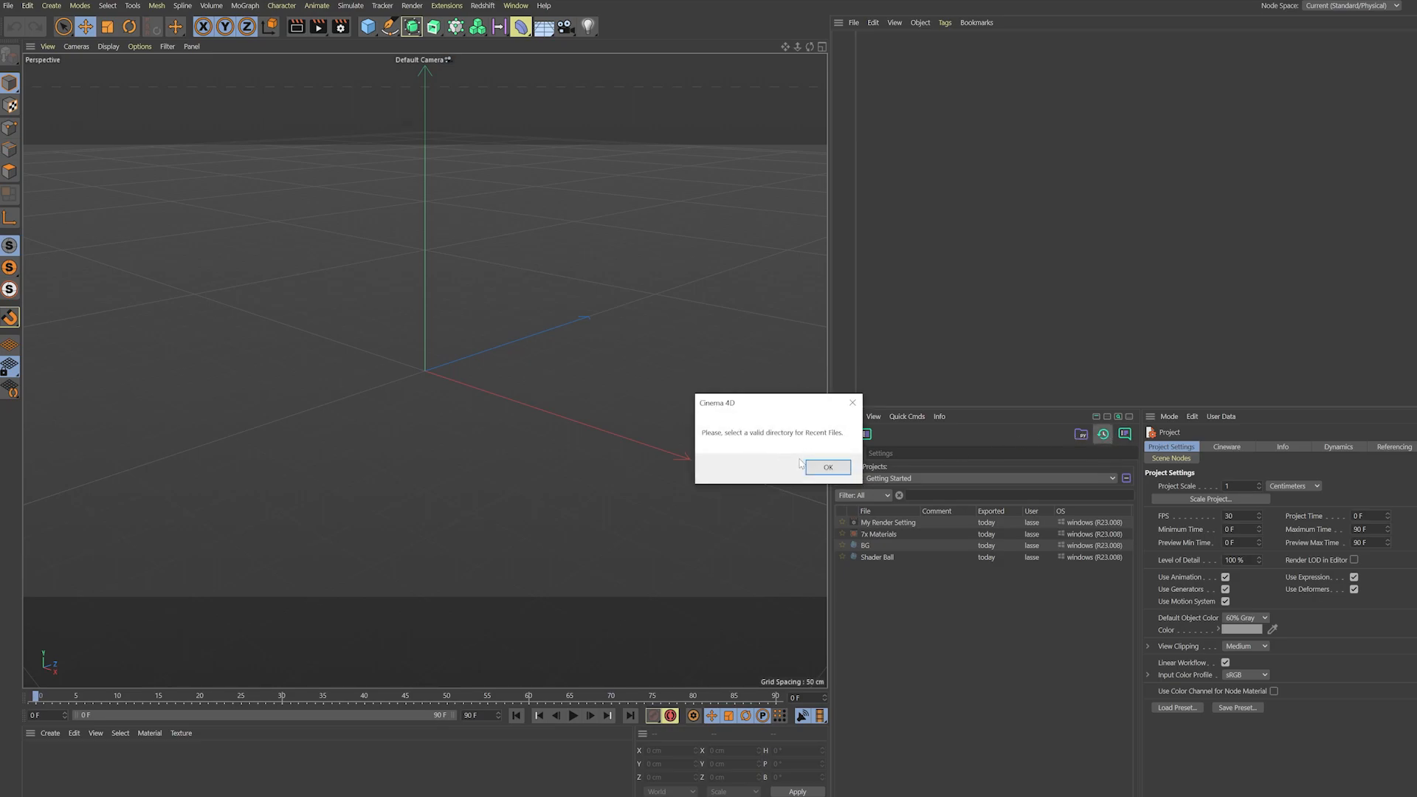
click(828, 468)
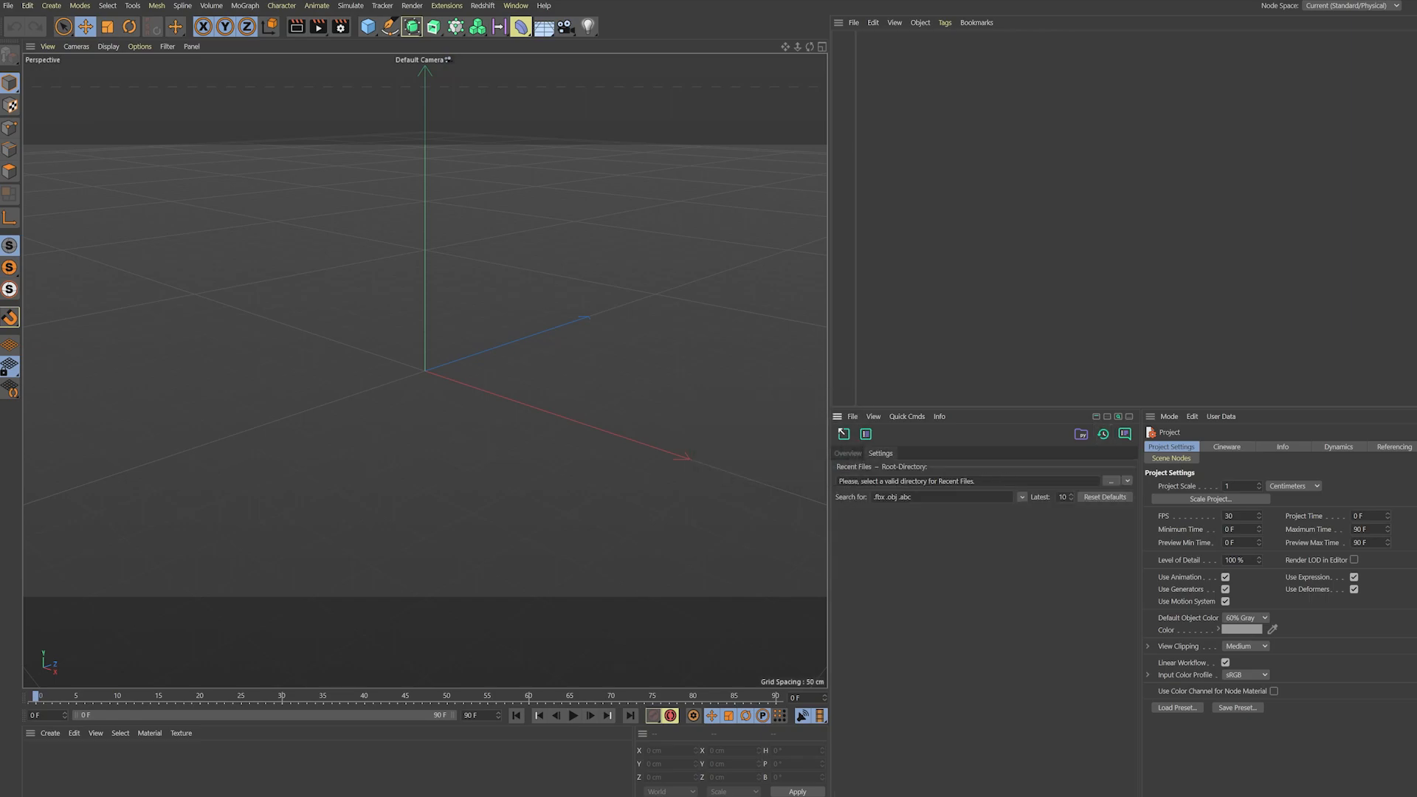
key(alt+Tab)
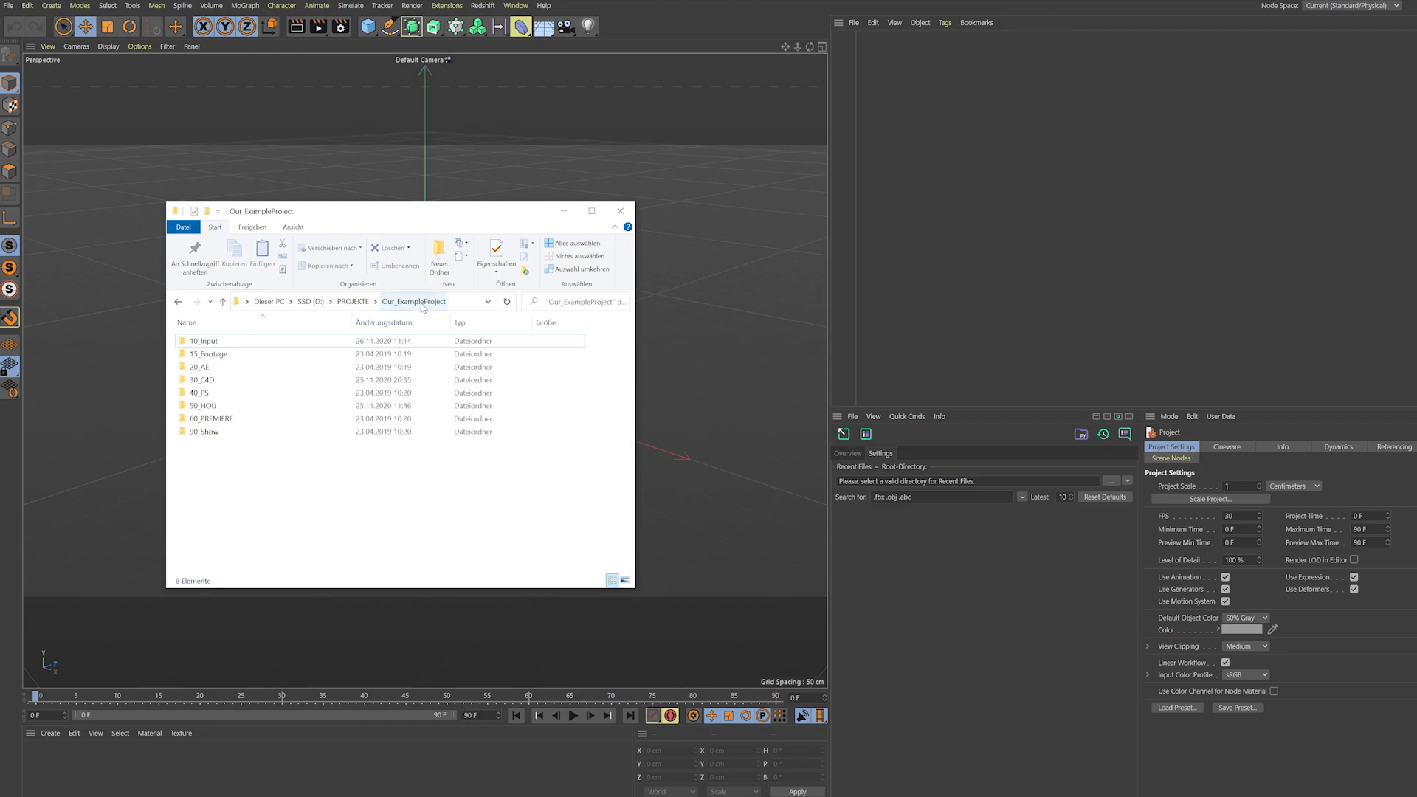
drag(421, 305, 944, 481)
click(967, 547)
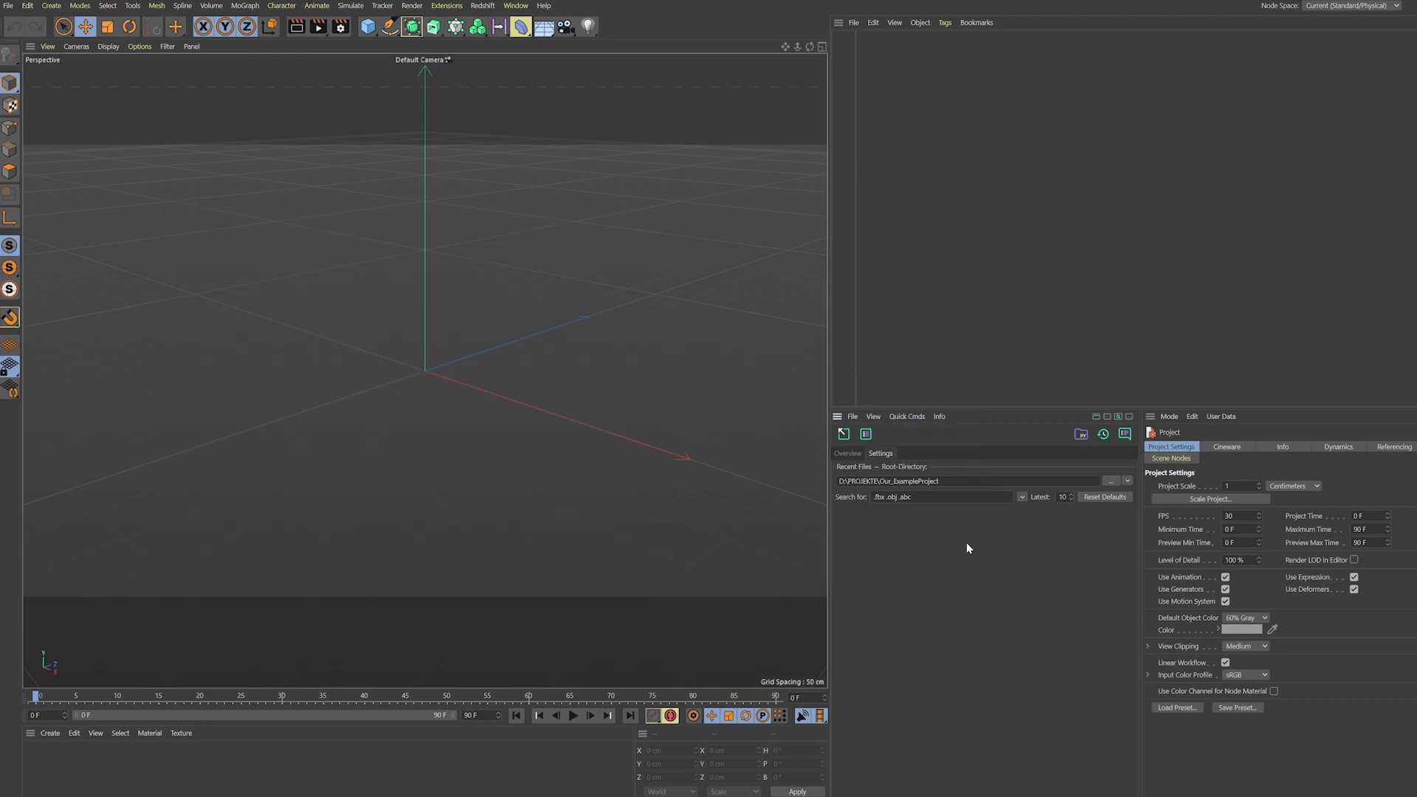
- Import FBX_Basketball.fbx from Recent Files and strip its materials with DocHelper's Clean Document command
click(1100, 440)
click(1158, 442)
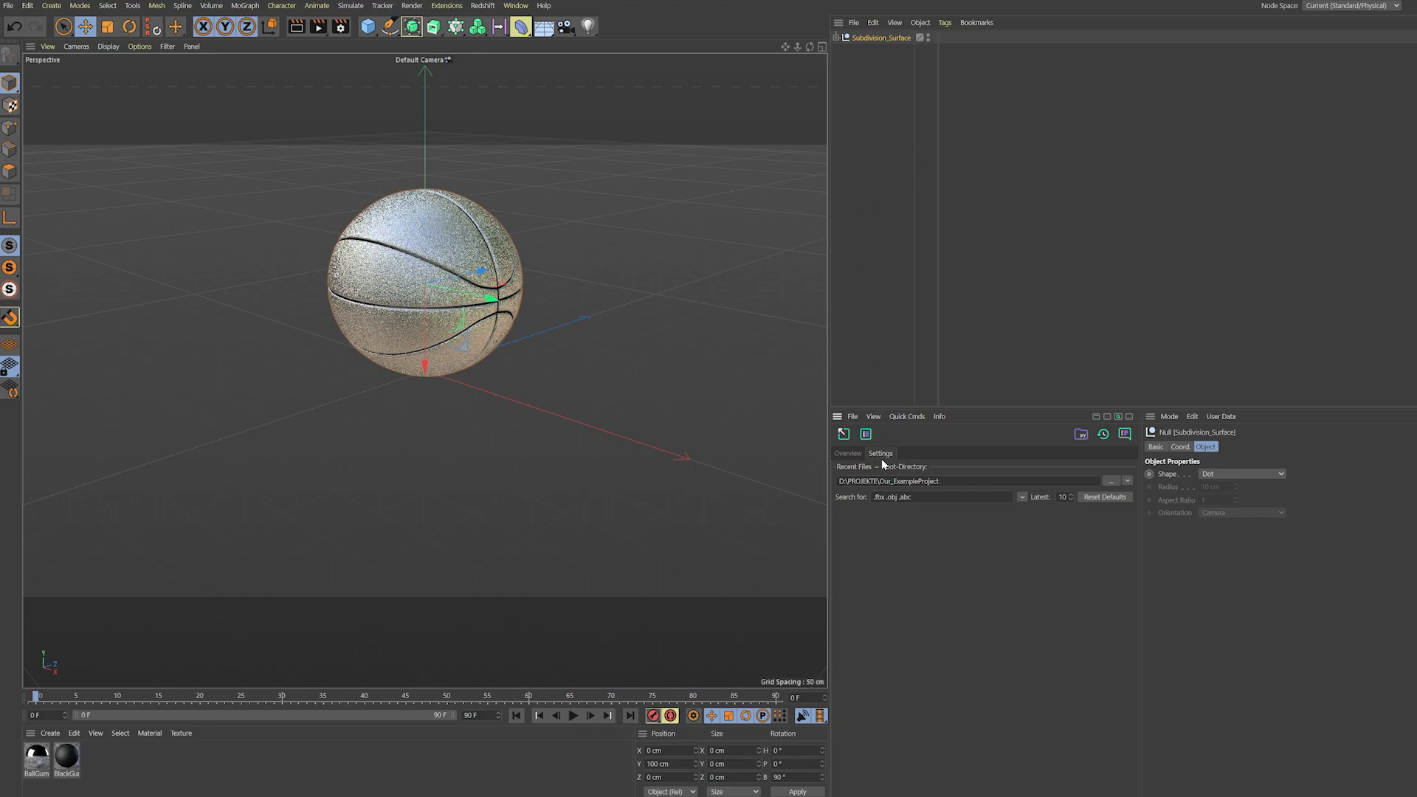
click(866, 435)
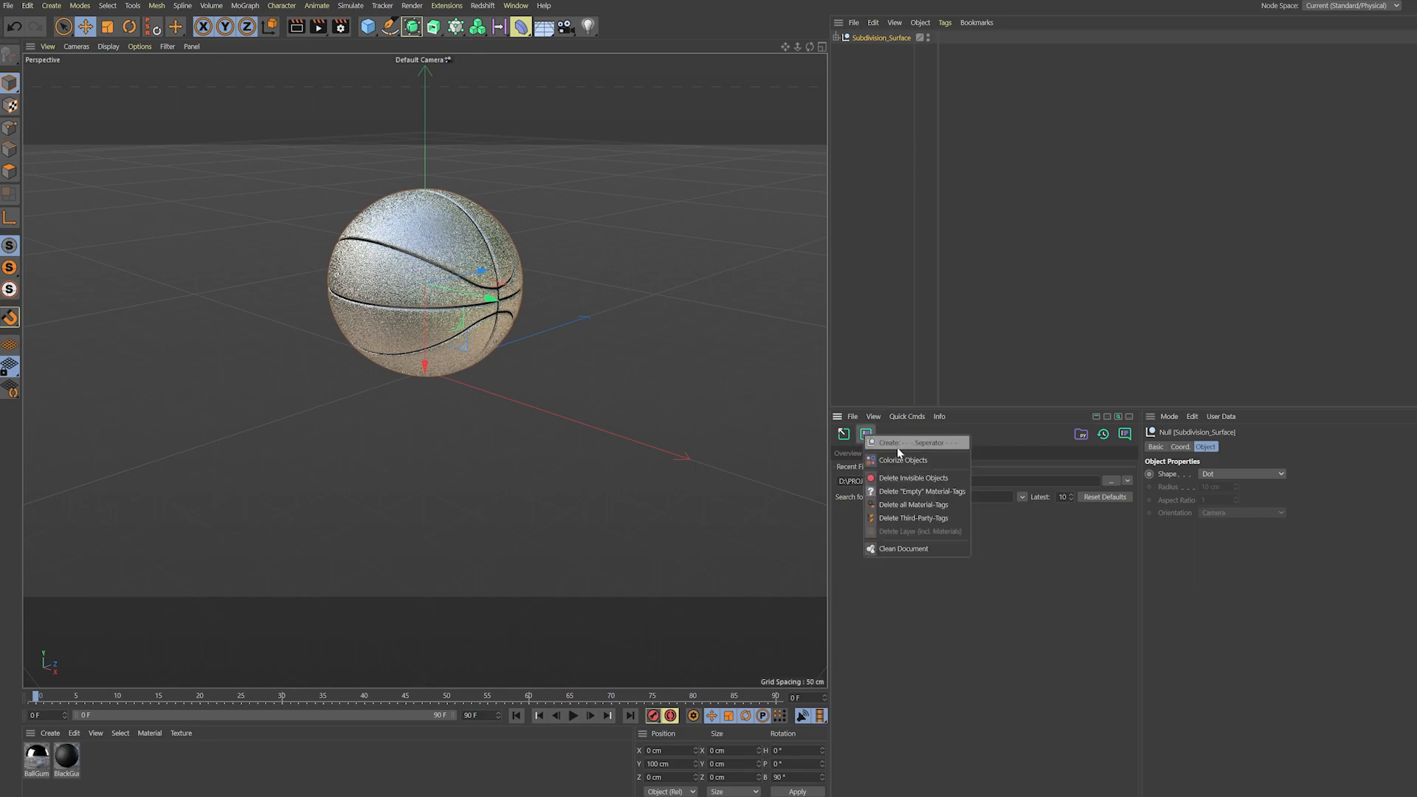
click(933, 549)
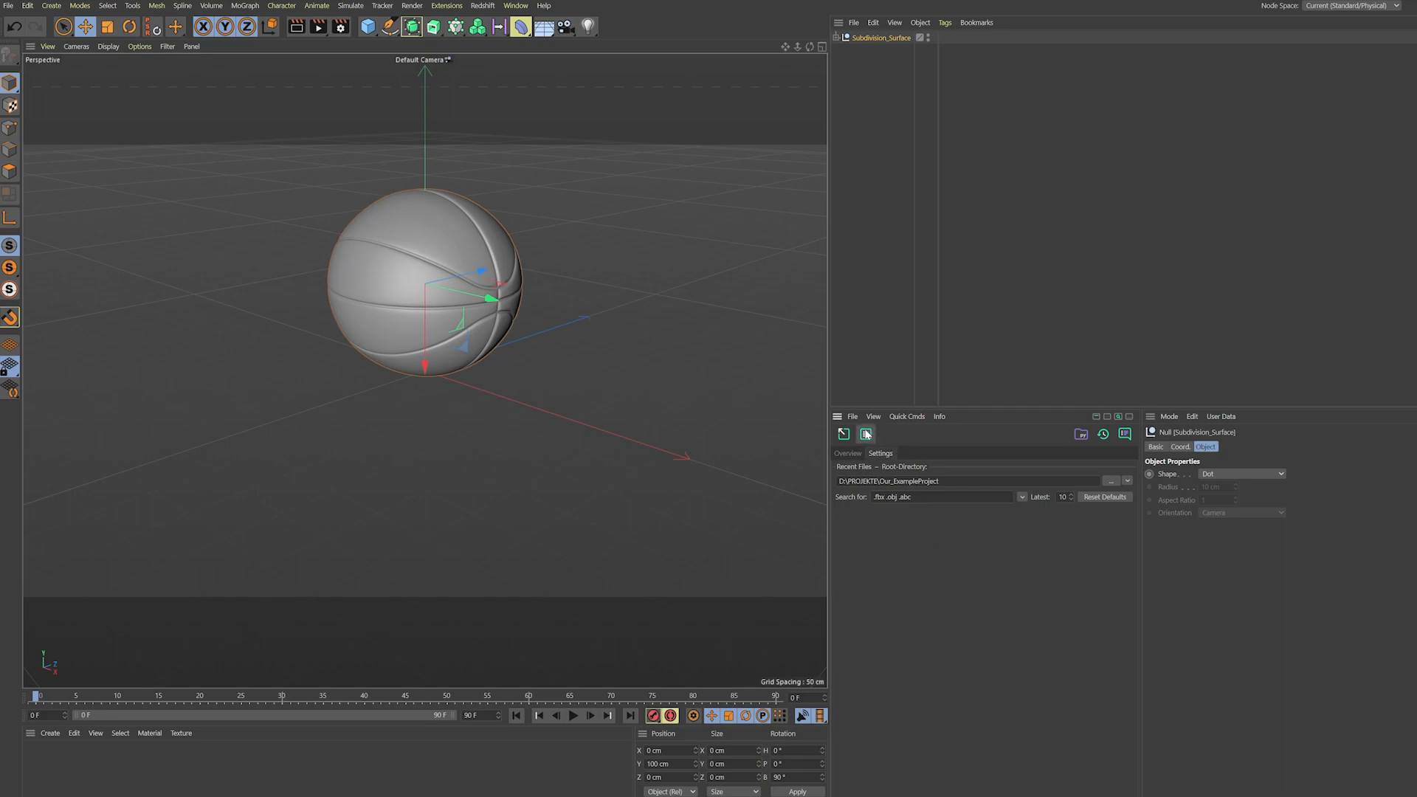
mouse_move(443, 330)
alt+mouse_down()
mouse_move(489, 335)
mouse_move(443, 329)
alt+mouse_up()
alt+right_drag(443, 329, 493, 319)
- Switch to the open ShoeBubbles_v01.c4d project and scrub its timeline to frame 88
key(v)
mouse_move(644, 523)
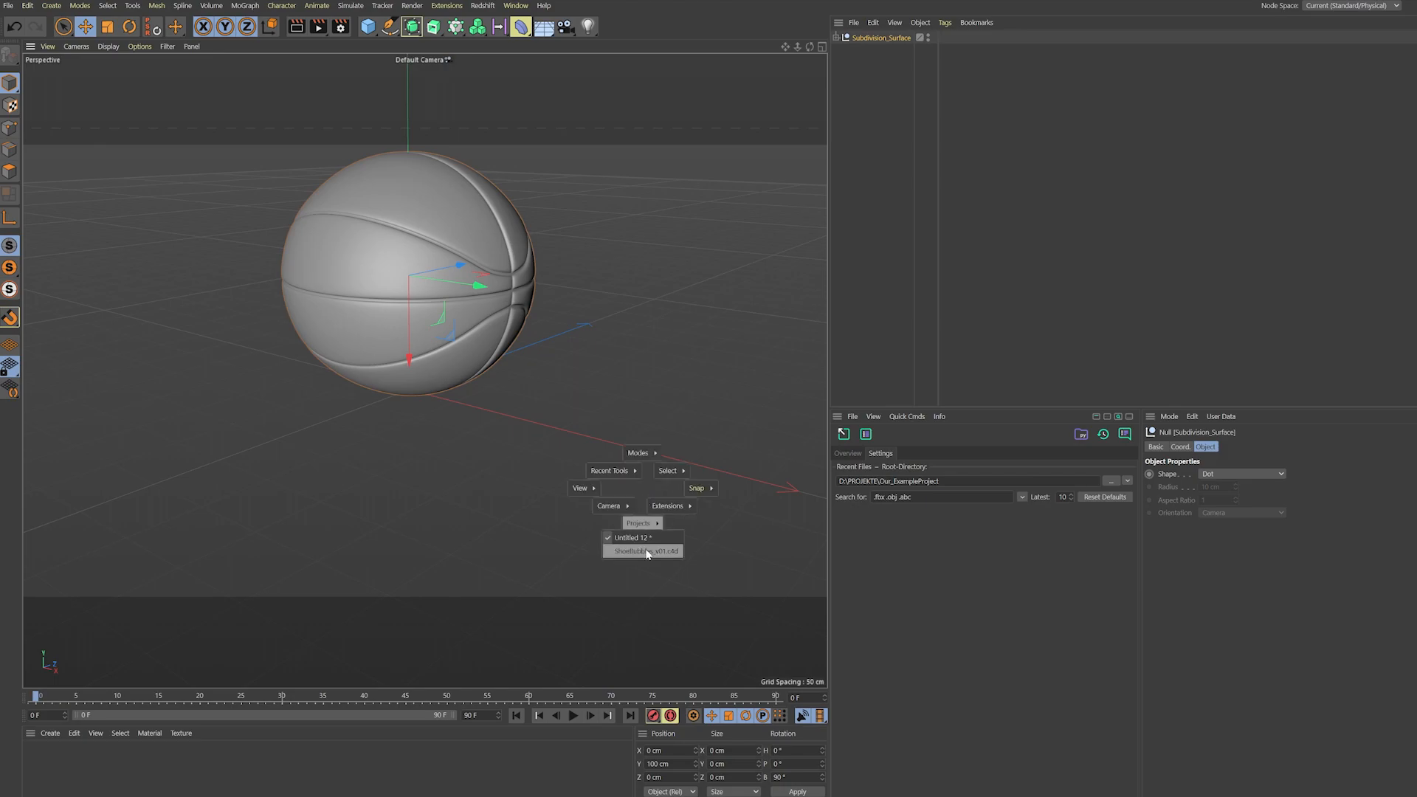
click(646, 551)
drag(48, 693, 552, 665)
- Switch to Houdini, rename the Alembic output node inside sim_sh02 to bubbles_v03, and save its cache to disk
key(alt+Tab)
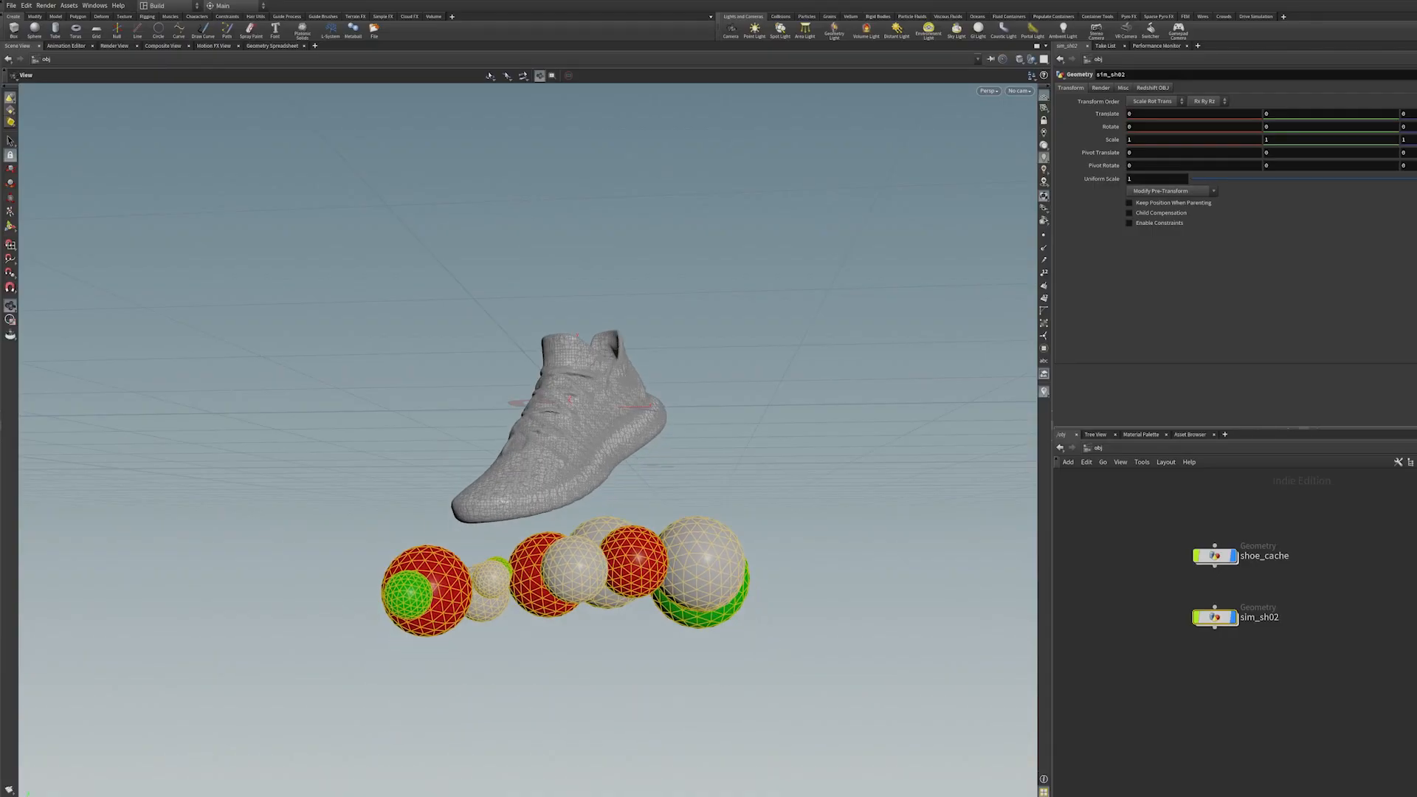
double_click(1215, 618)
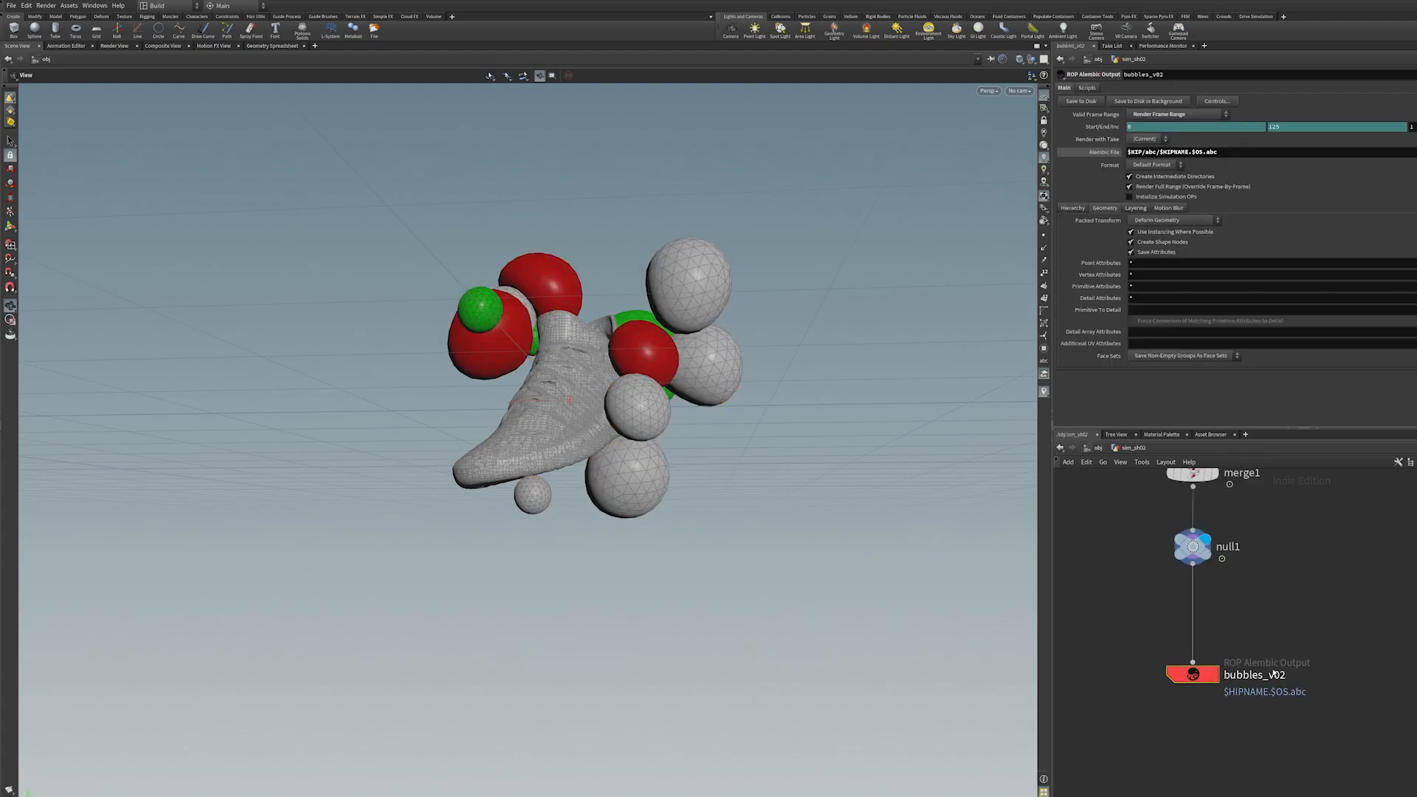
double_click(1279, 675)
drag(1279, 674, 1299, 688)
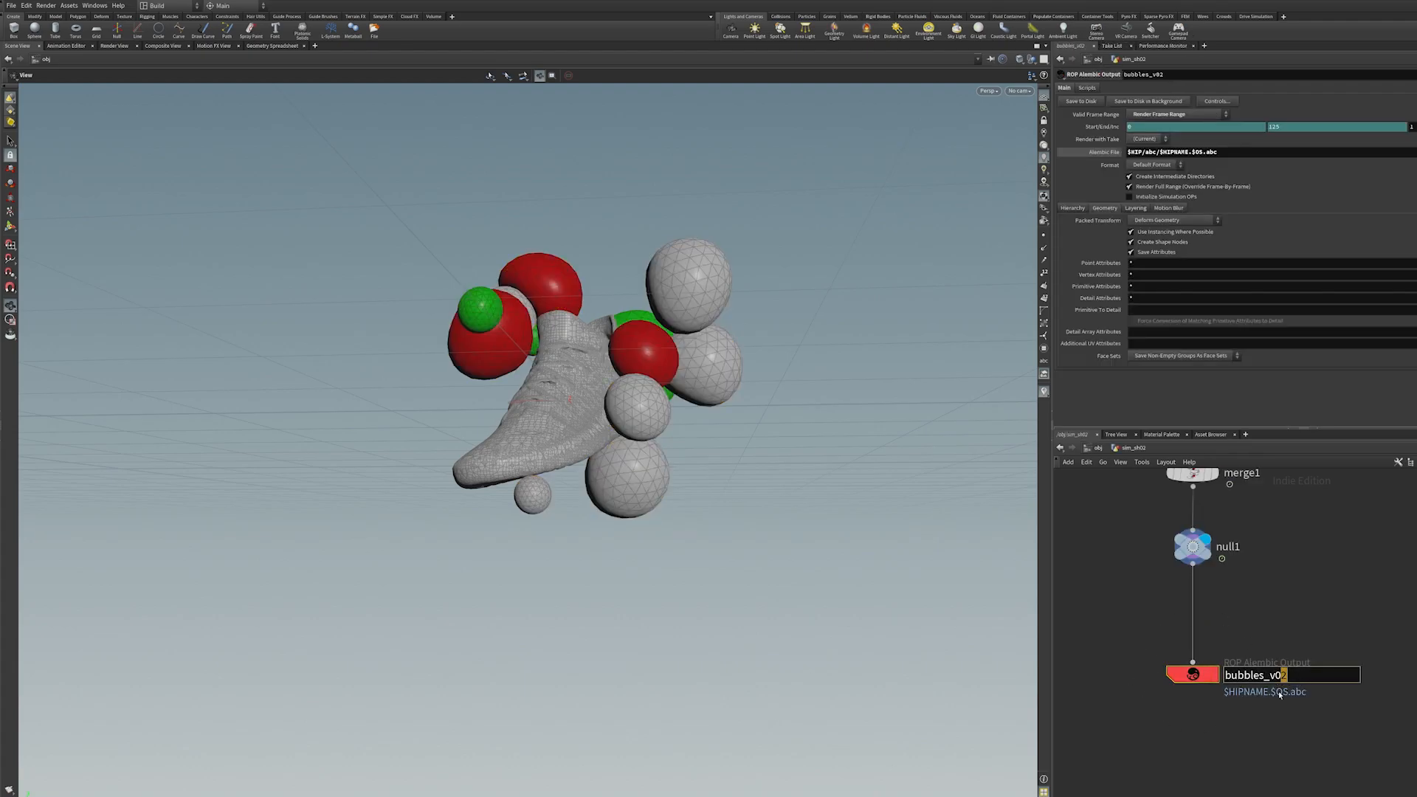
text(3)
key(Return)
click(1102, 153)
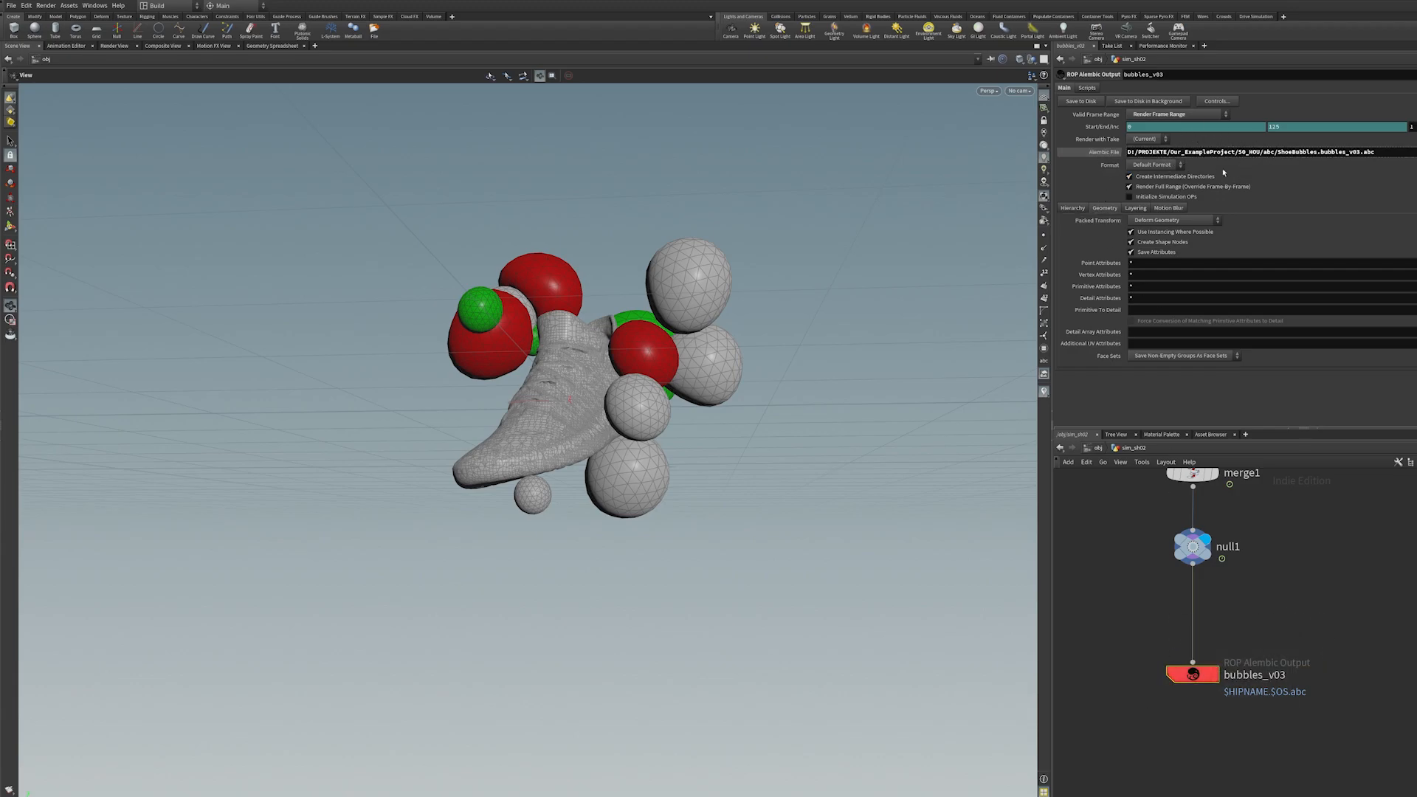
click(1083, 101)
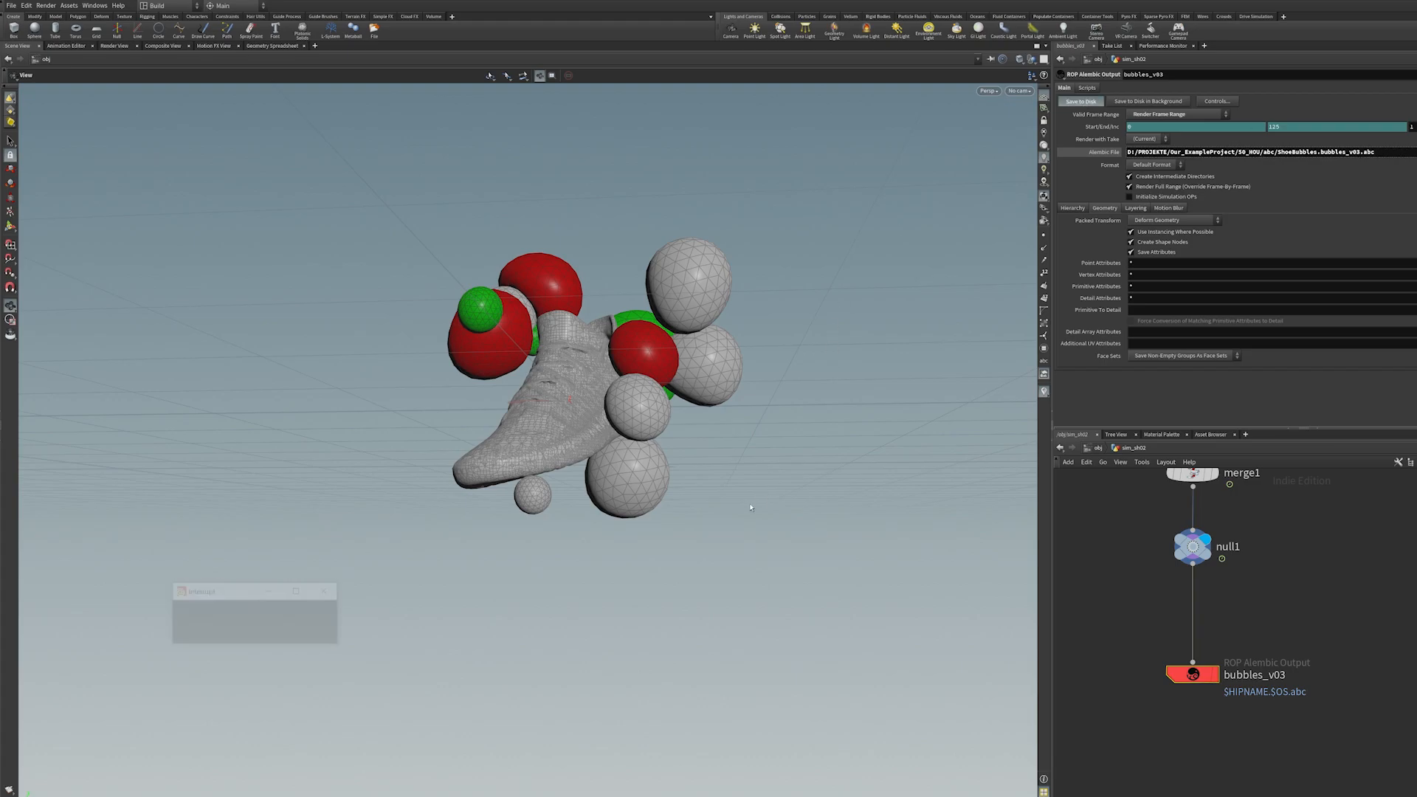
- Switch back to Cinema 4D and import ShoeBubbles.bubbles_v03.abc from Recent Files into the shoe scene
key(alt+Tab)
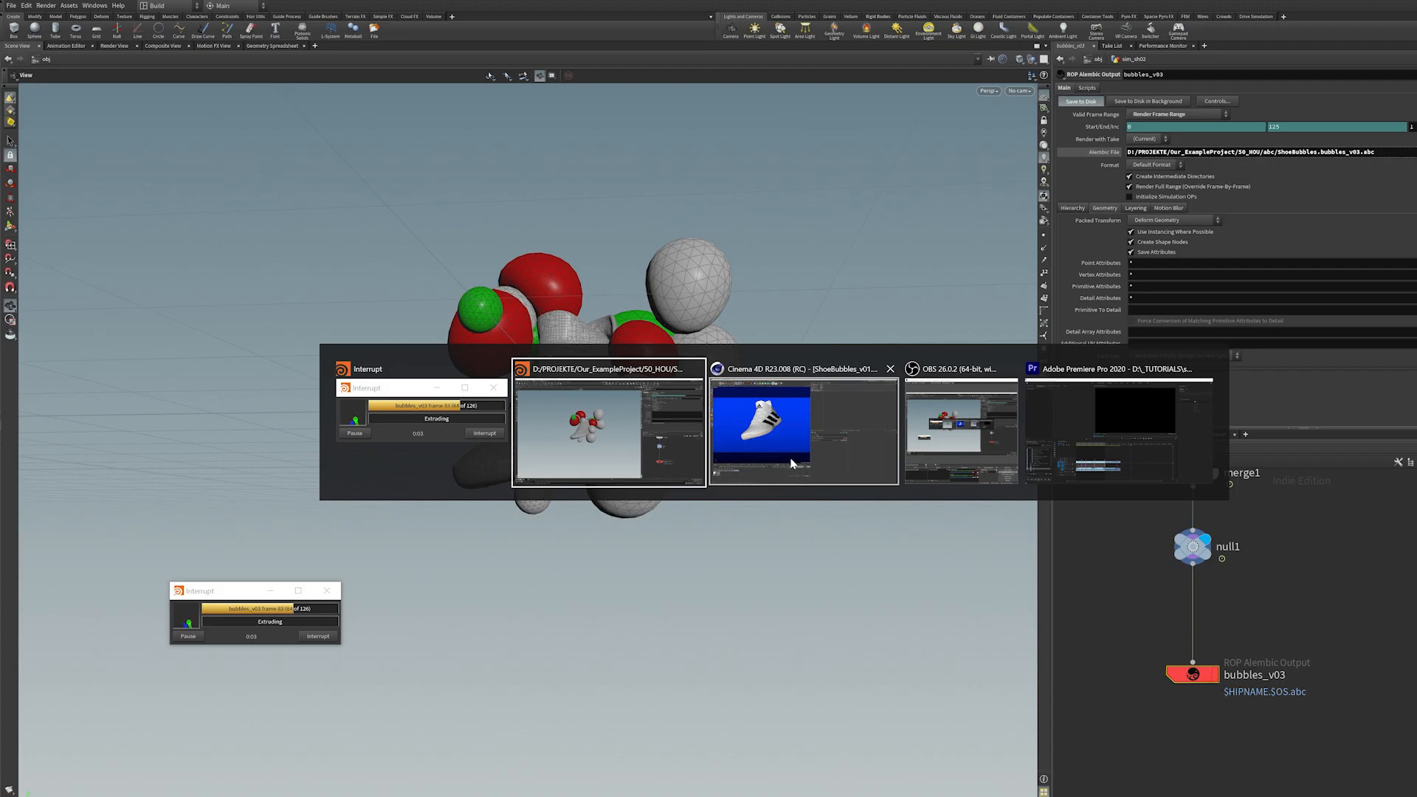
click(795, 453)
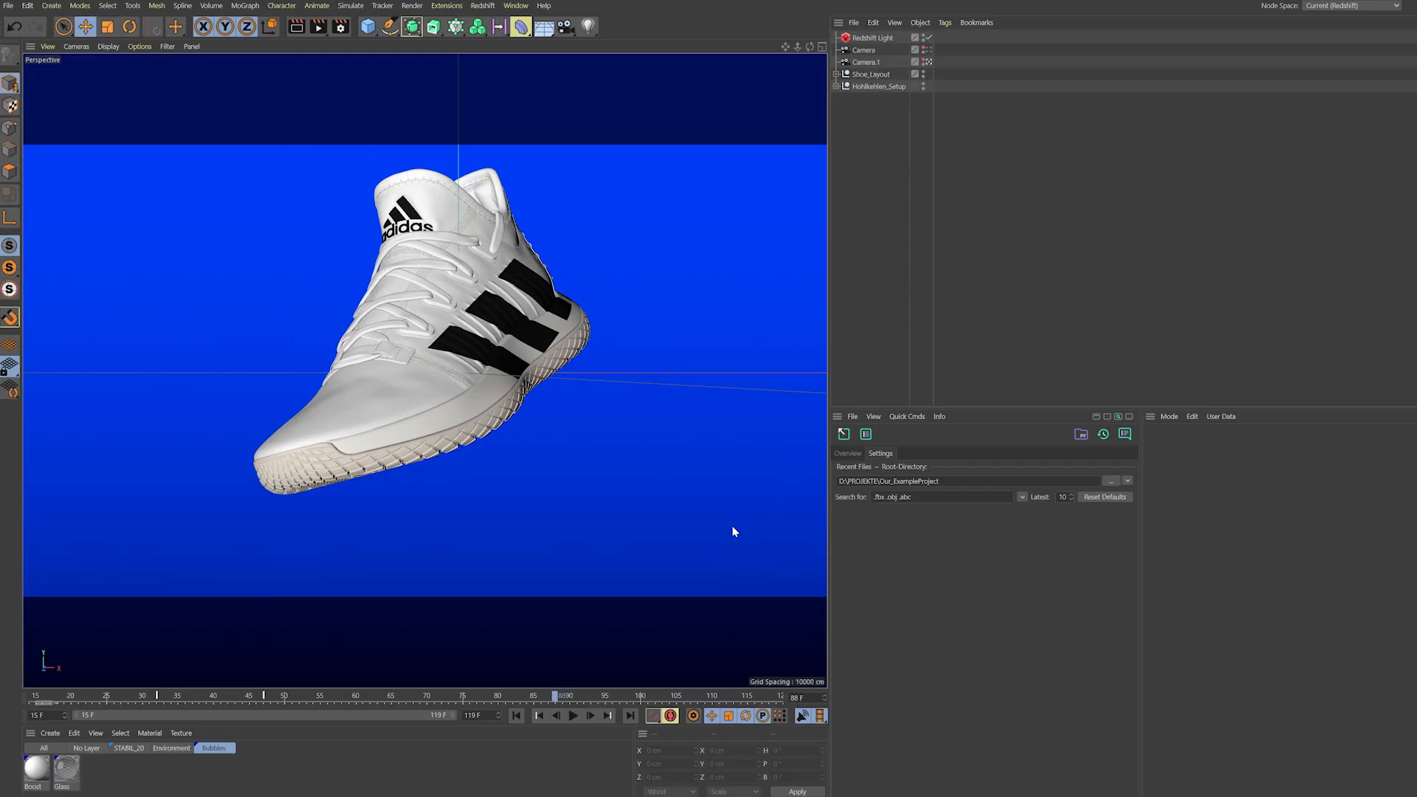
click(1103, 437)
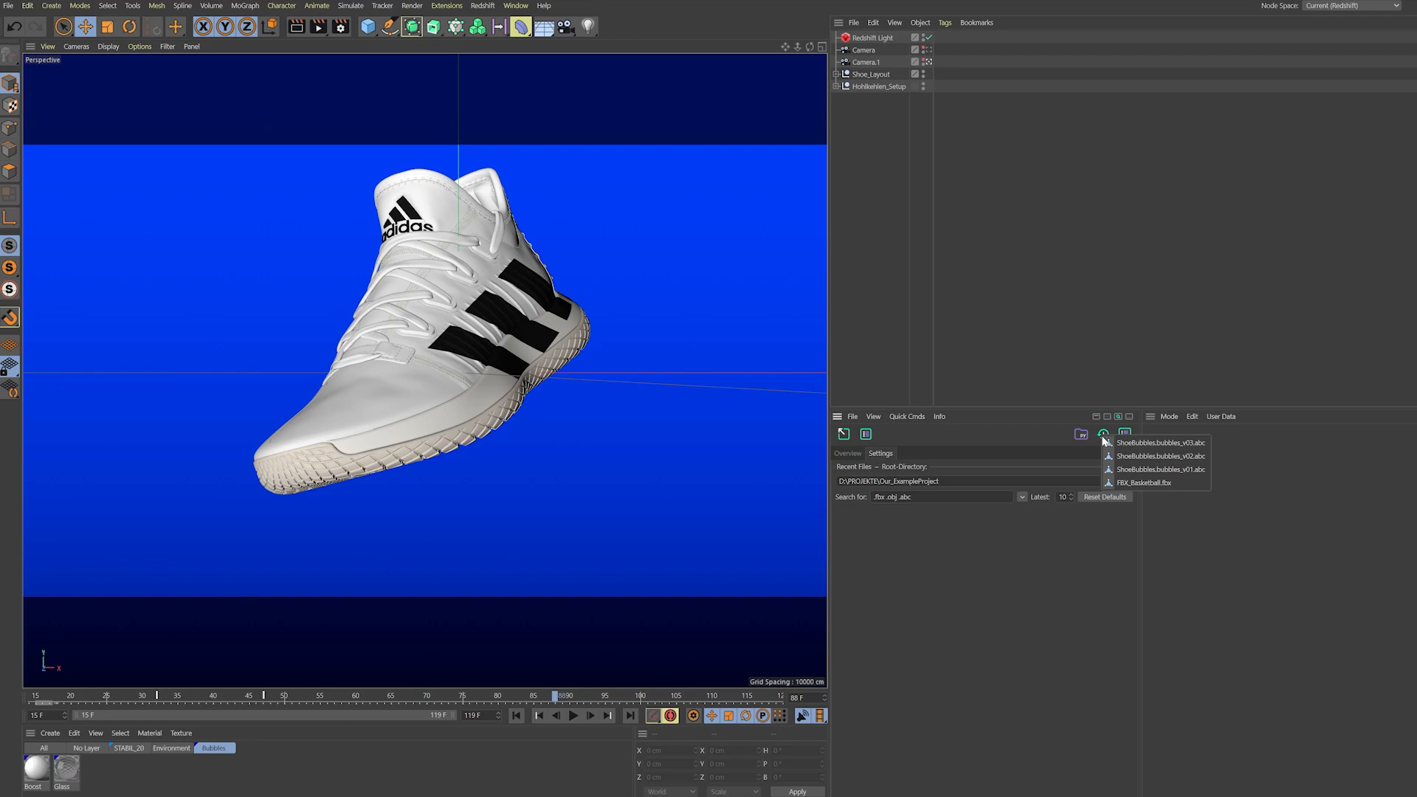
click(1193, 444)
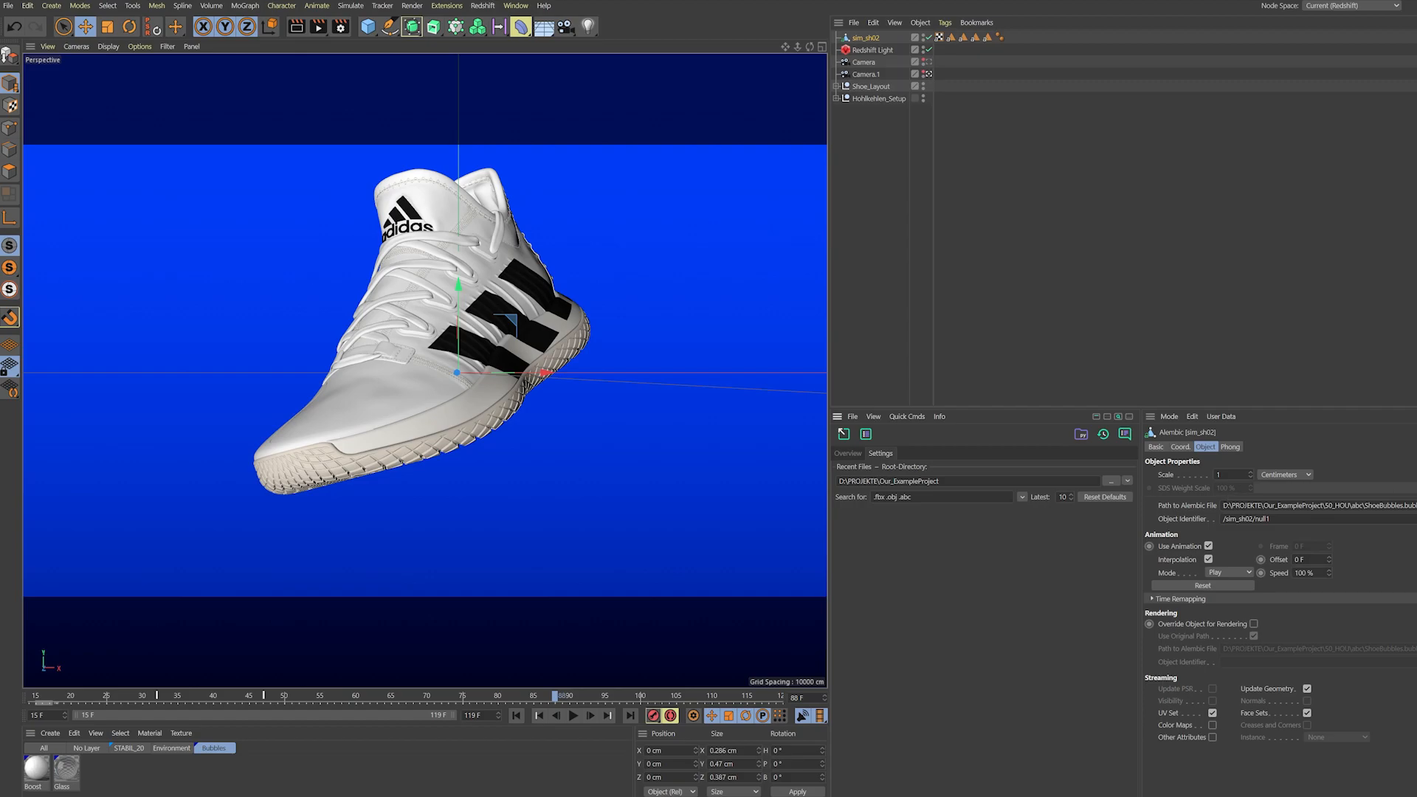
- Set the sim_sh02 Alembic object's scale to 100 and scrub the timeline to frame 104
click(1221, 475)
key(Return)
drag(43, 696, 669, 687)
- Enable Color Maps and Other Attributes streaming for sim_sh02 and apply the Glass material to it
click(1211, 725)
click(1212, 737)
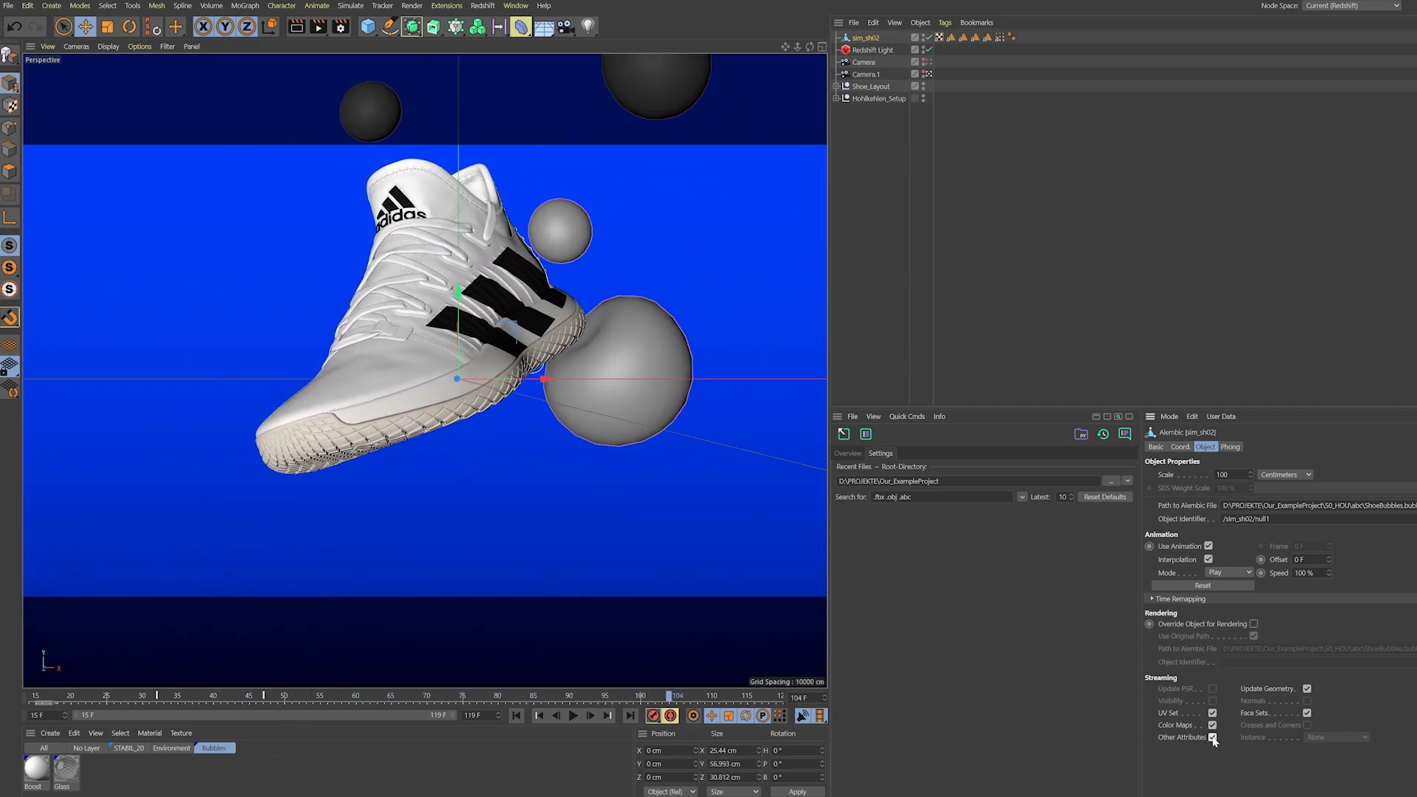
drag(66, 767, 872, 38)
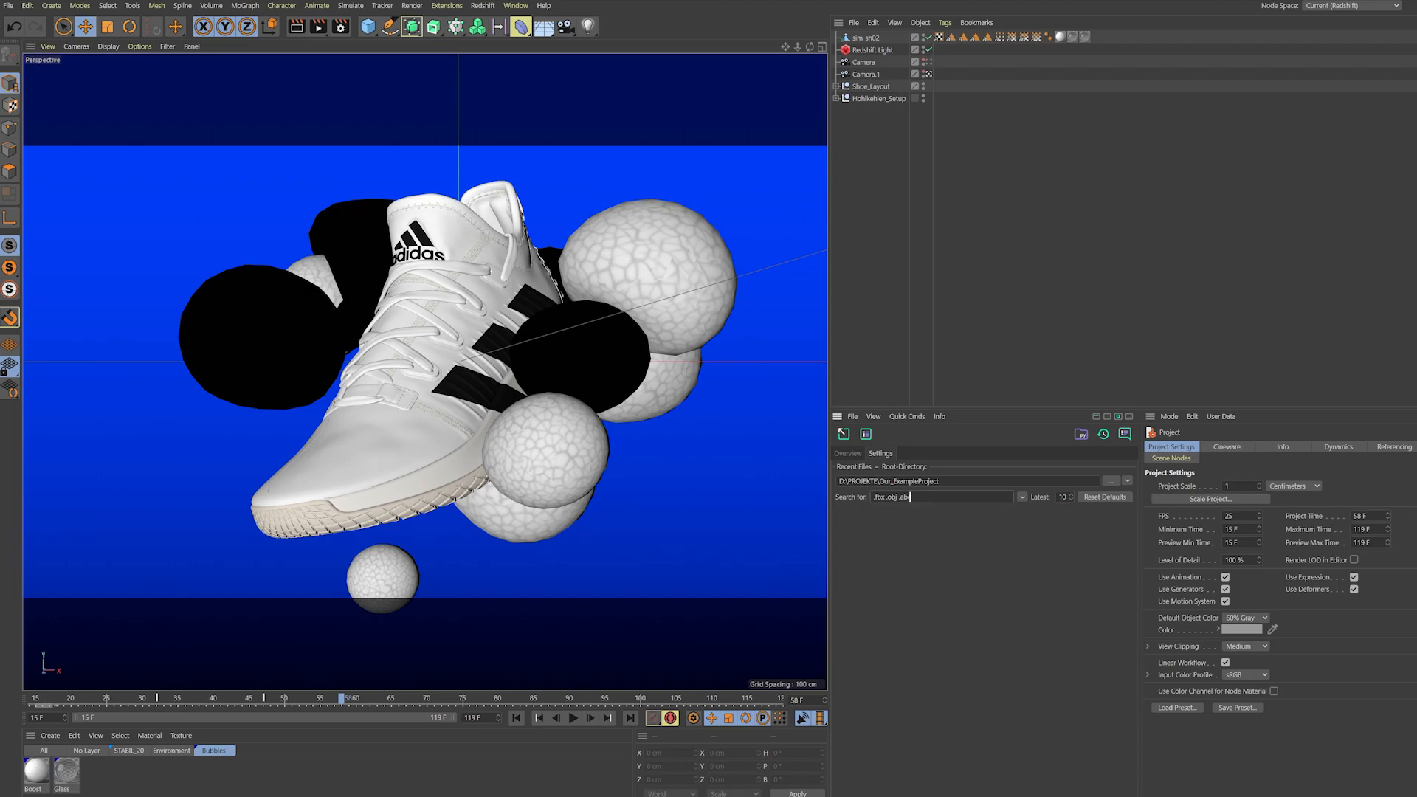
- Add .c4d to the Recent Files search types and limit the list to the latest 5 files
text(4d)
text(5)
- Open BouncinBasketball.c4d from Recent Files
click(1102, 434)
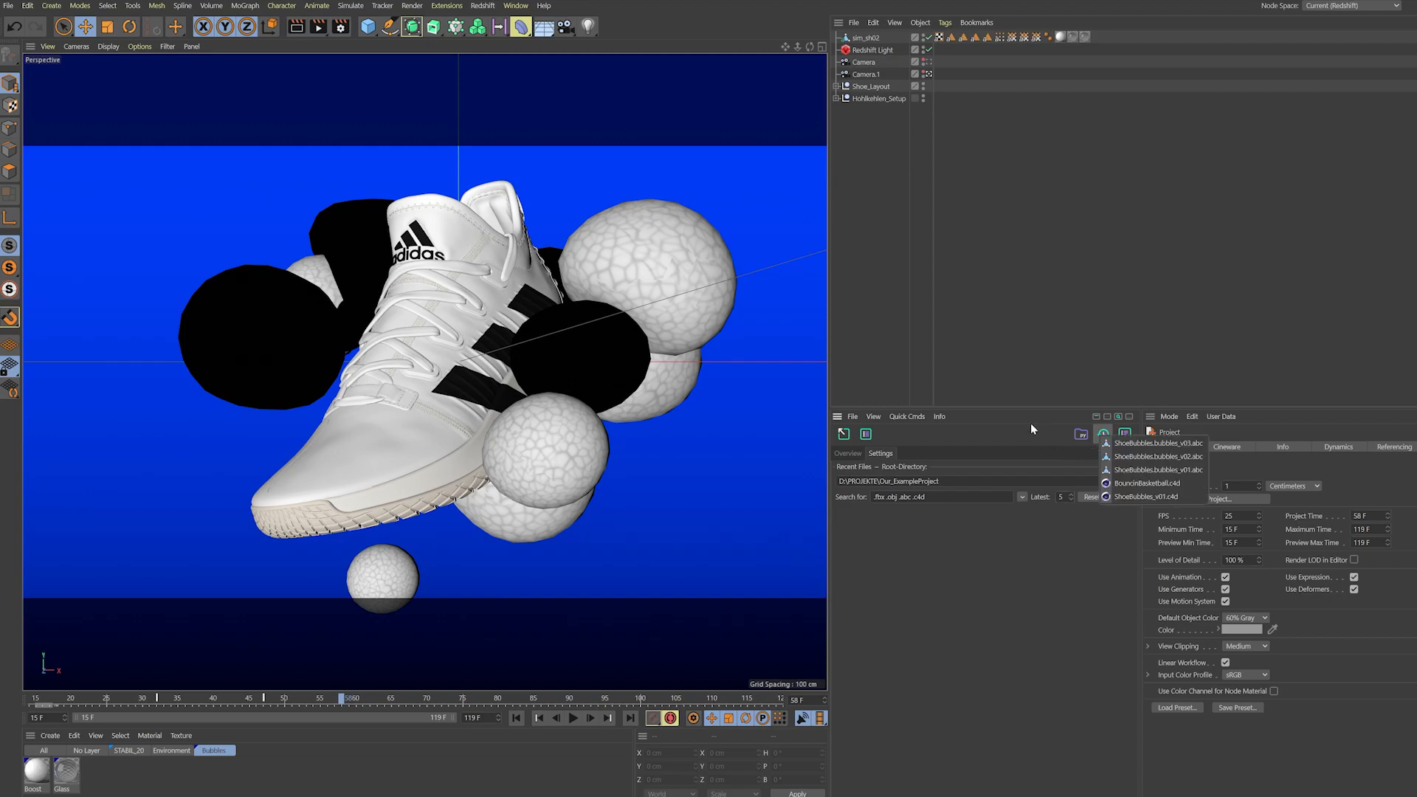
click(1186, 483)
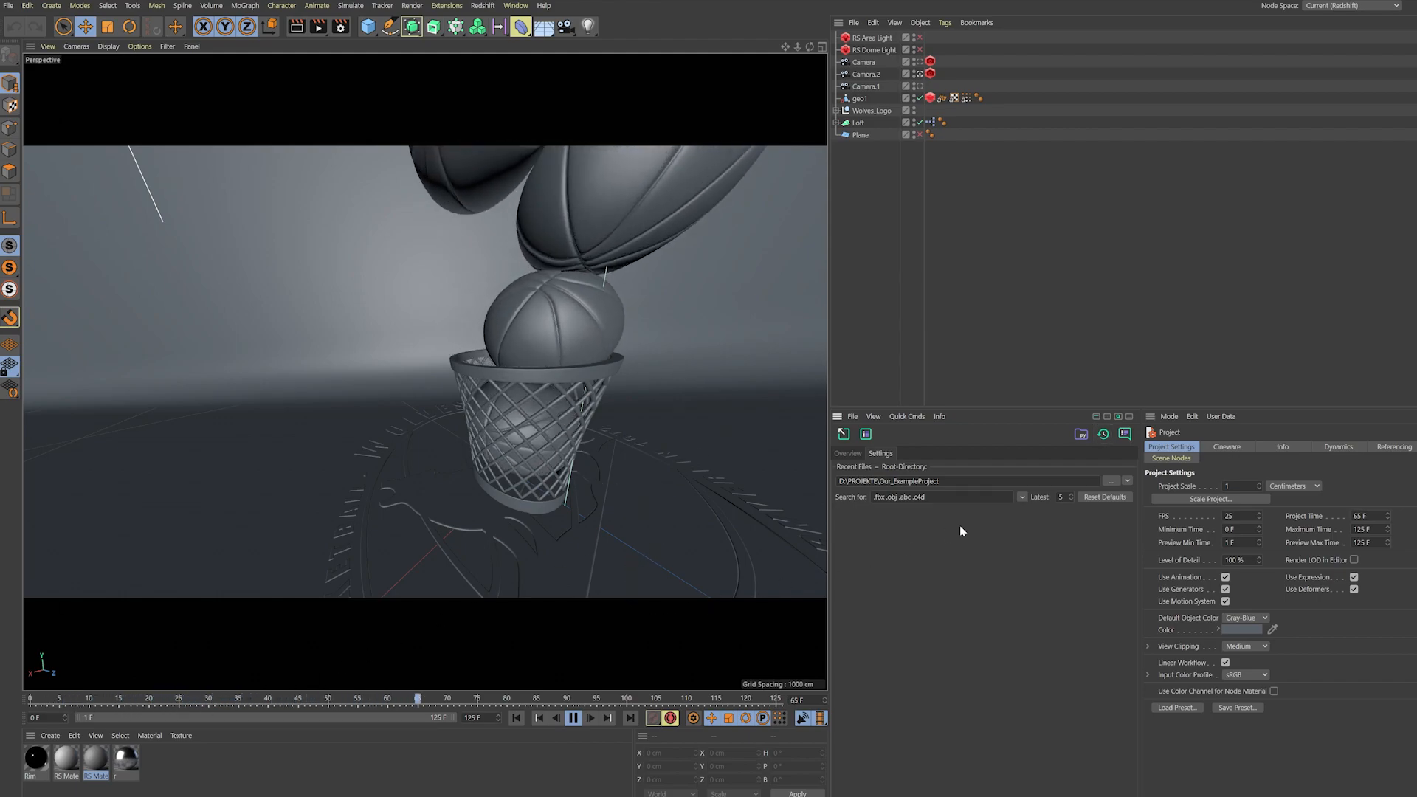
- Add .png to the Recent Files search types and bring up the list of recent files
text(ng)
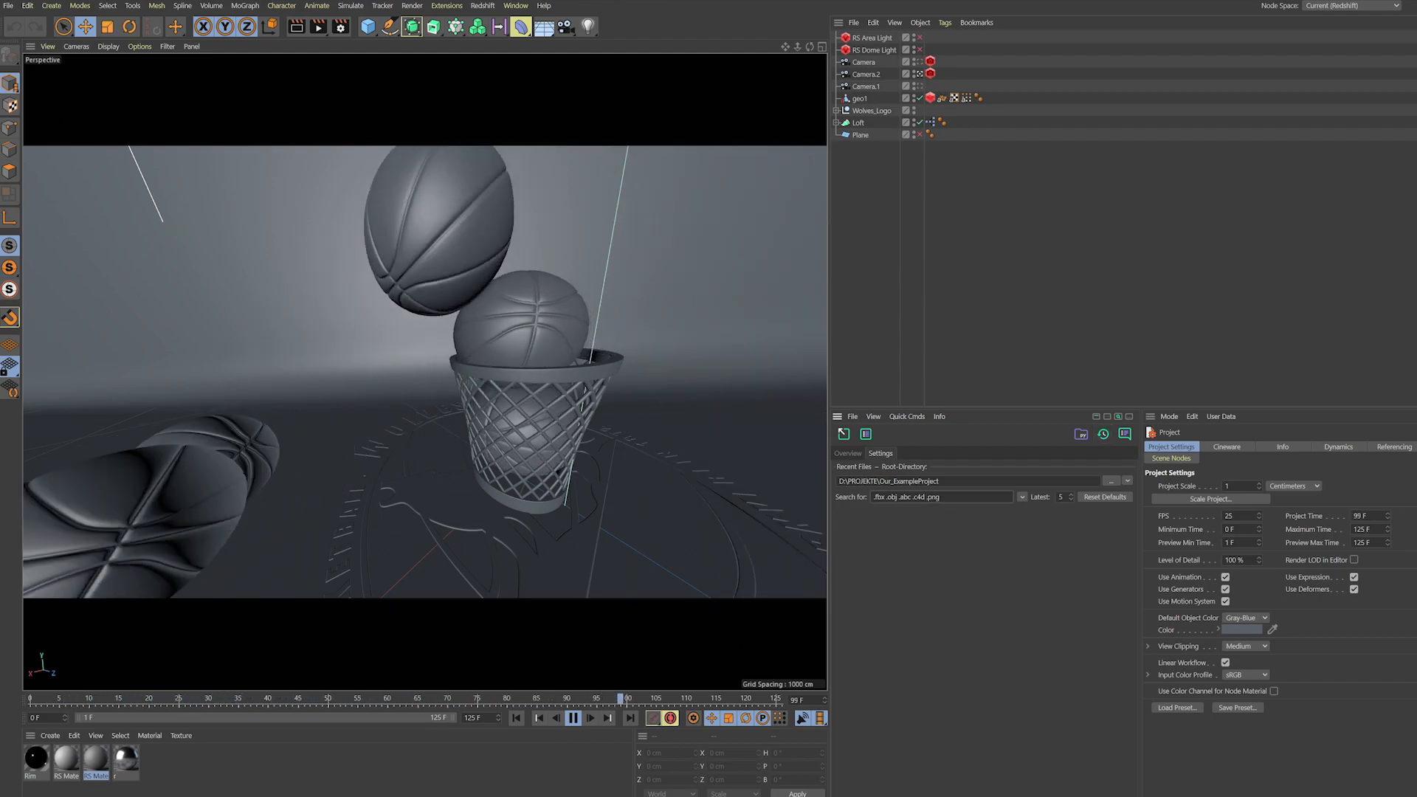
click(1102, 433)
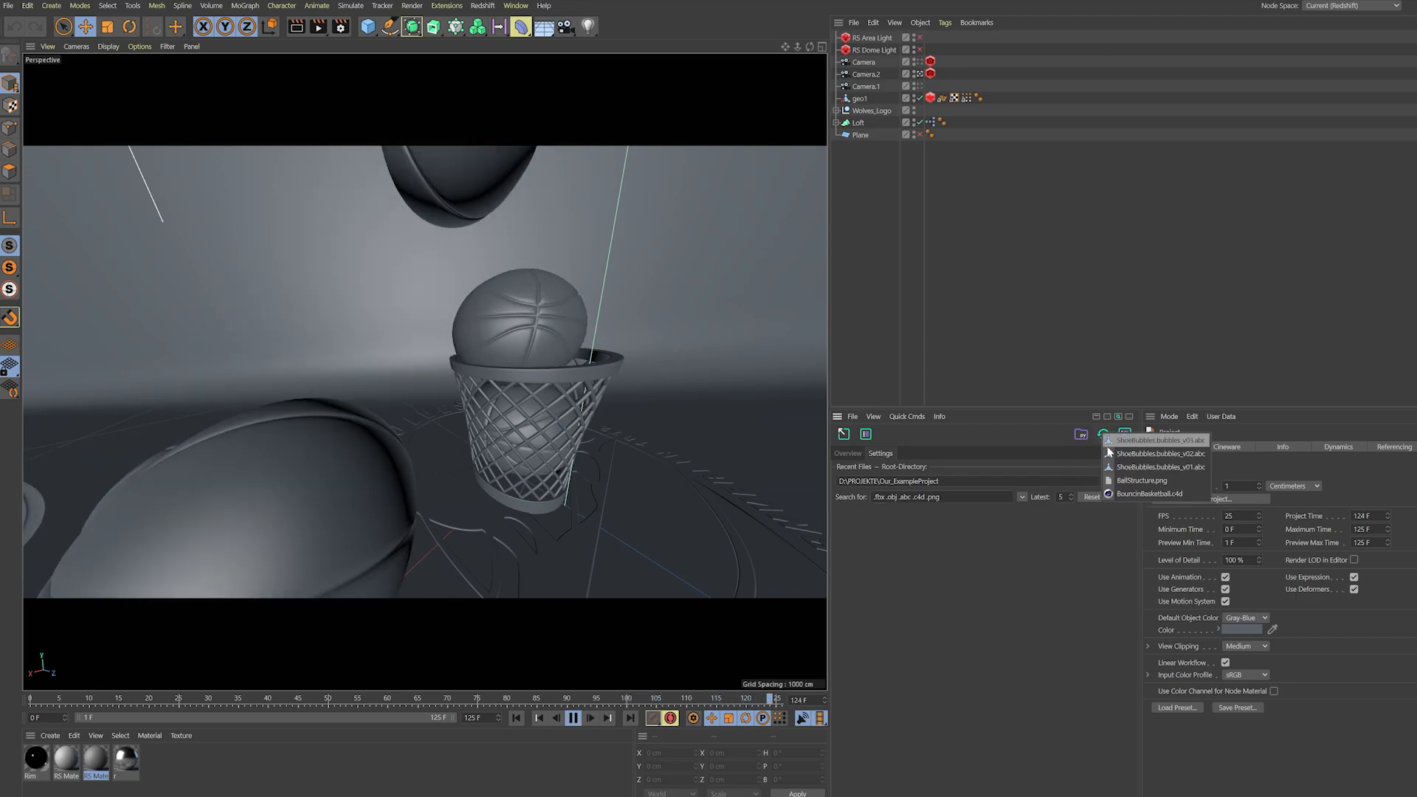